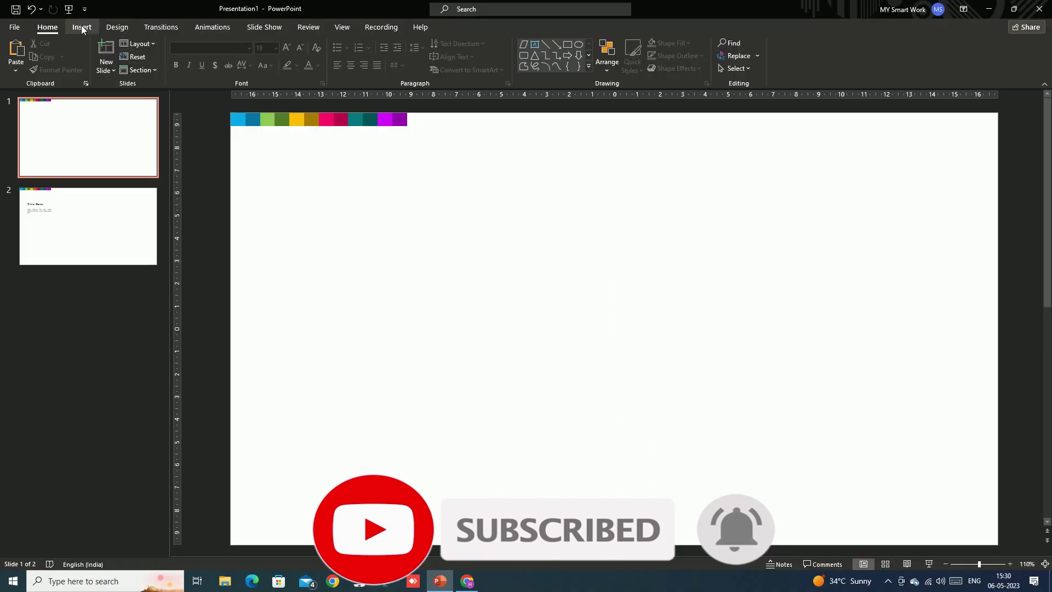
# - Draw a small parallelogram on slide 1
pyautogui.click(81, 27)
pyautogui.click(177, 61)
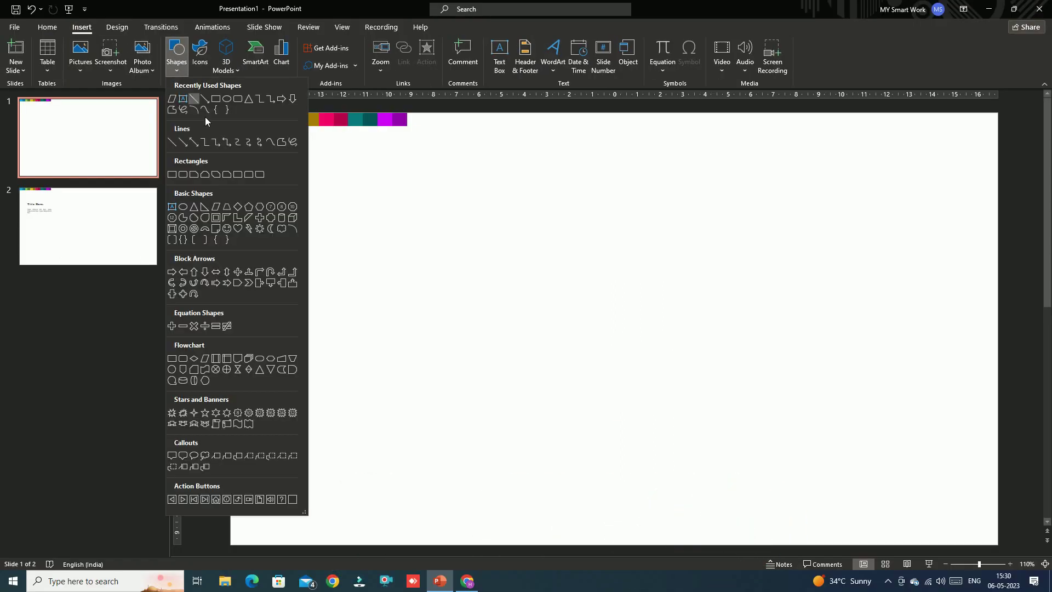
pyautogui.click(218, 206)
pyautogui.moveTo(388, 218); pyautogui.dragTo(444, 252)
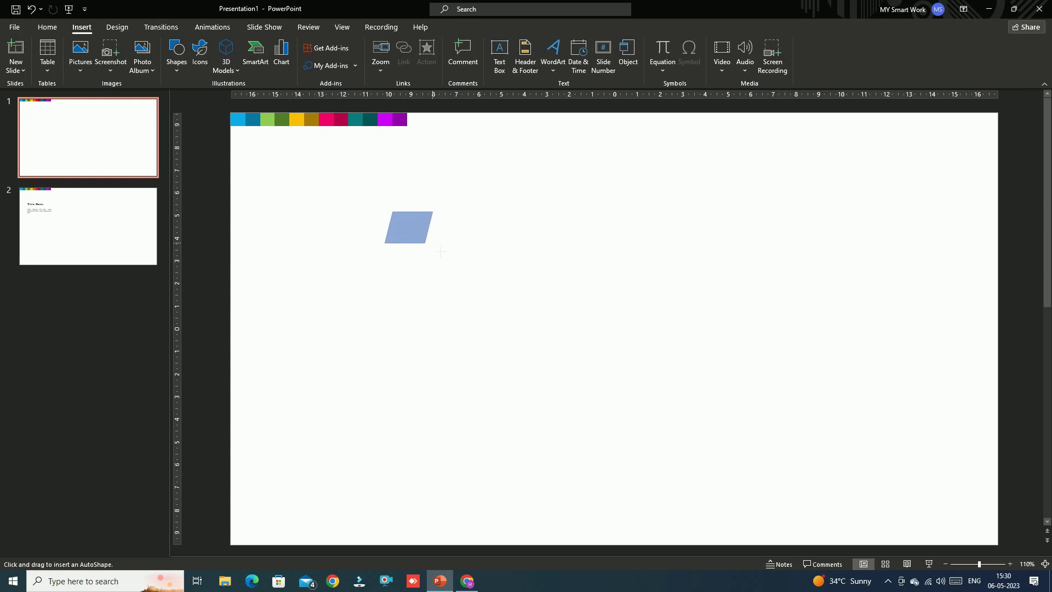
pyautogui.moveTo(444, 252); pyautogui.dragTo(433, 251)
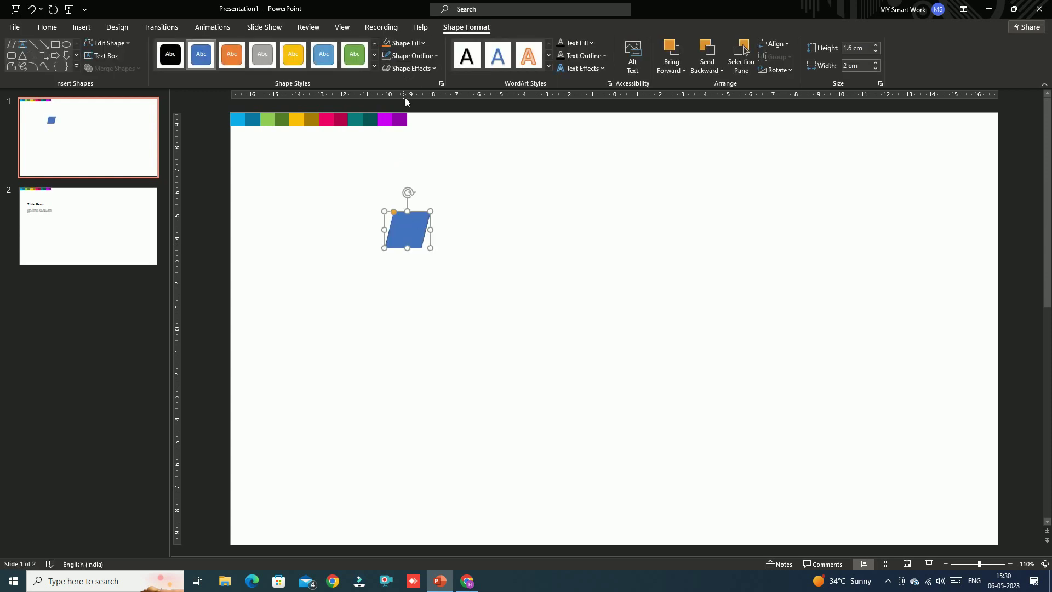
# - Remove the parallelogram's outline, flip it vertically and rotate it 90° right
pyautogui.click(414, 57)
pyautogui.click(419, 176)
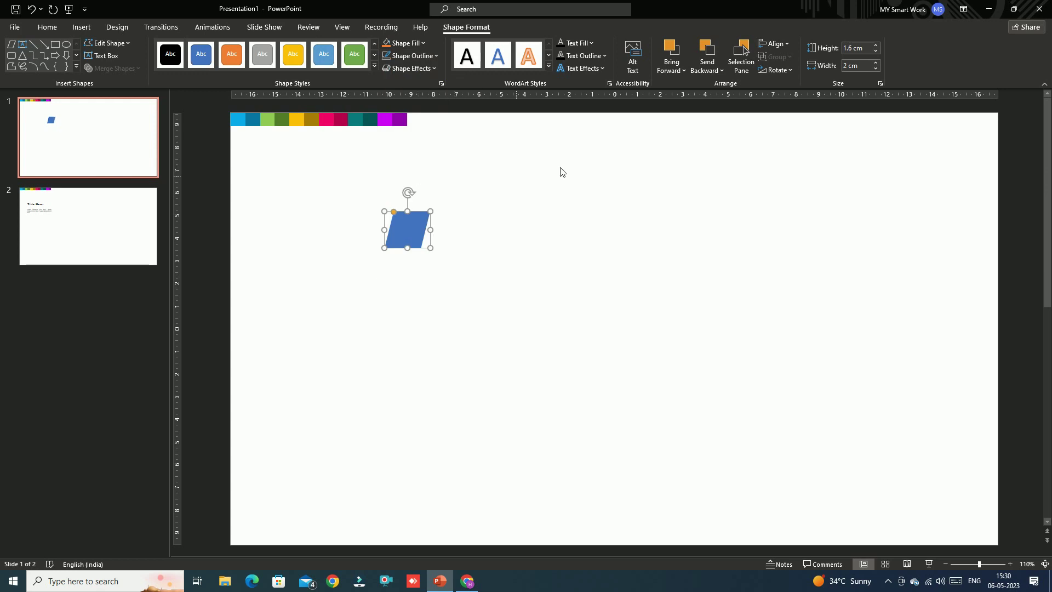
pyautogui.click(778, 70)
pyautogui.click(787, 114)
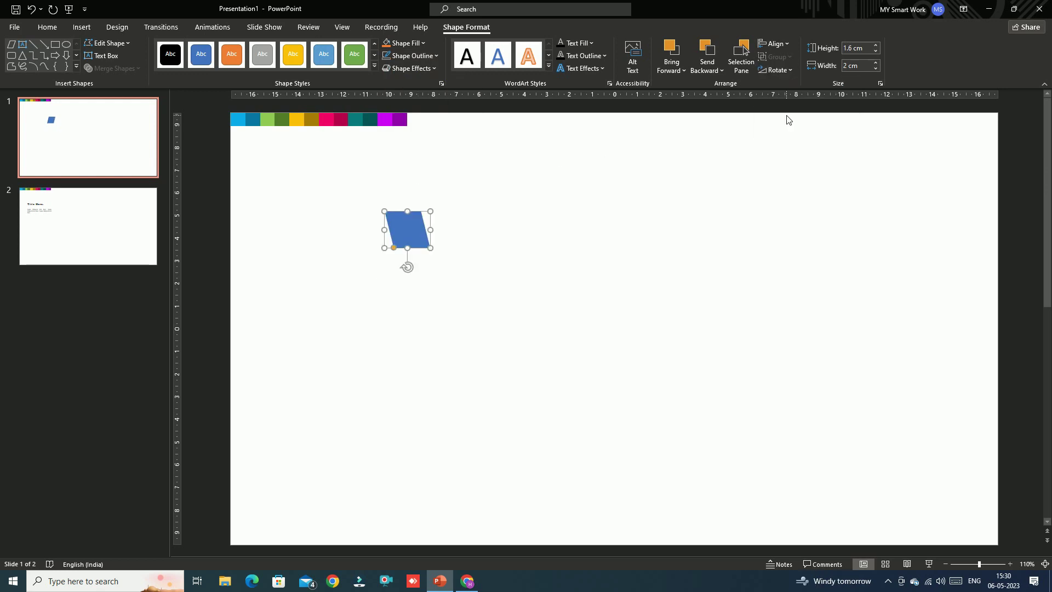
pyautogui.click(782, 68)
pyautogui.click(783, 86)
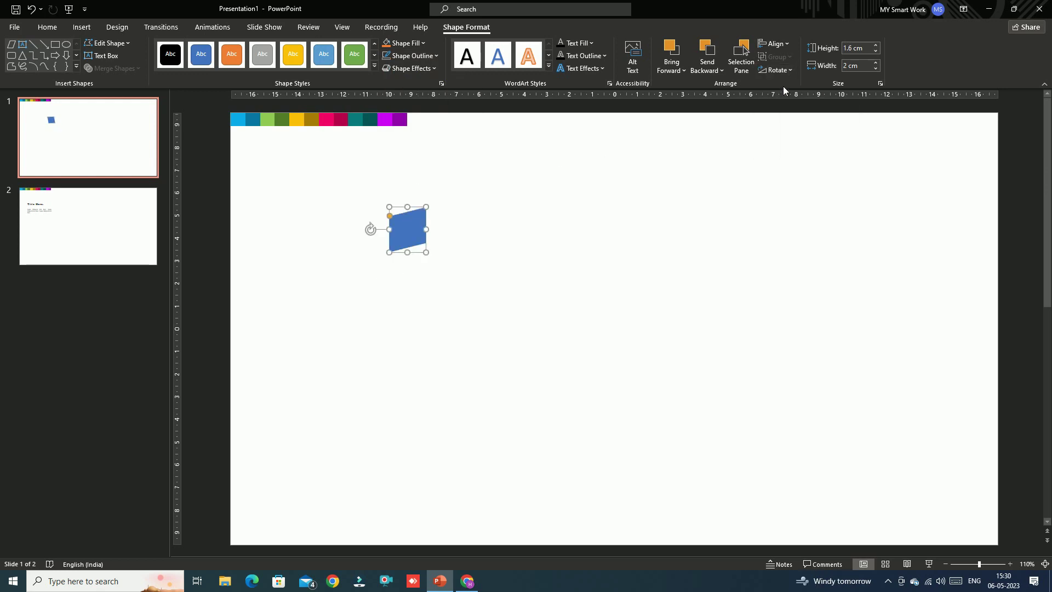
pyautogui.rightClick(412, 230)
pyautogui.click(454, 497)
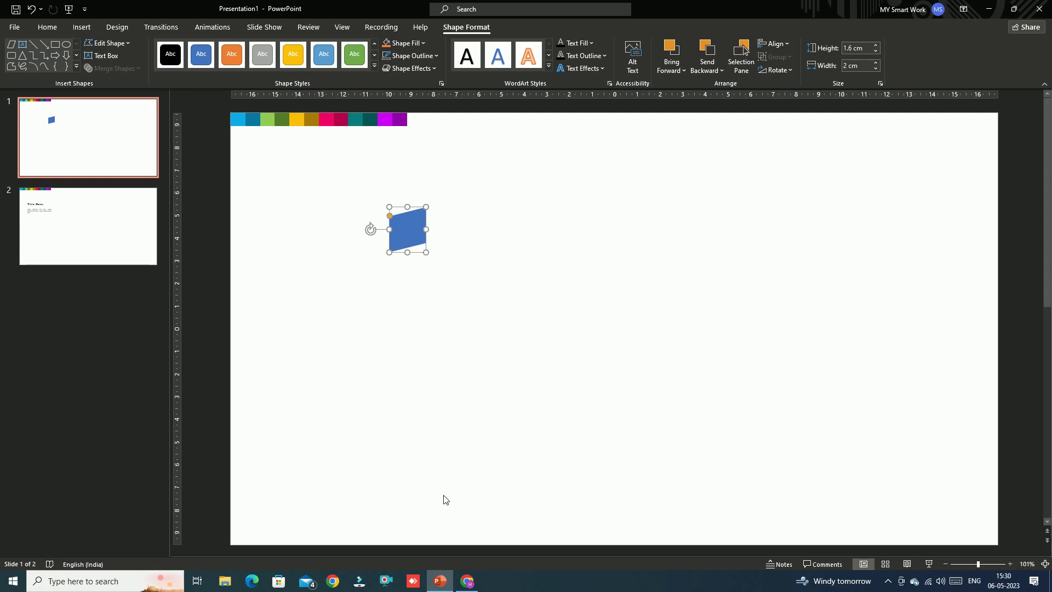
# - Switch the fill to a two-stop gradient with cyan as the first stop
pyautogui.click(918, 163)
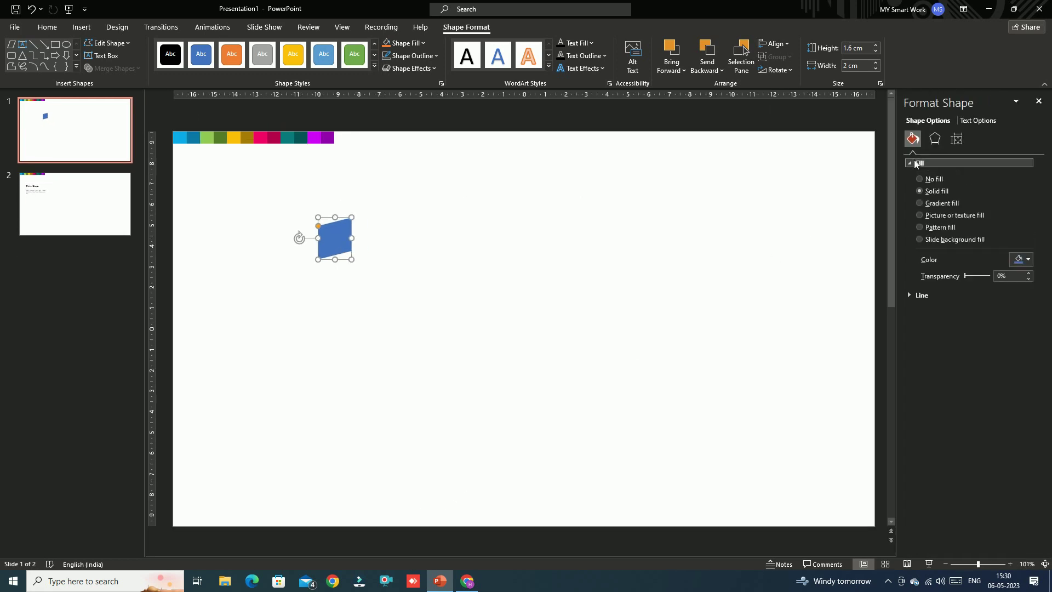
pyautogui.click(933, 202)
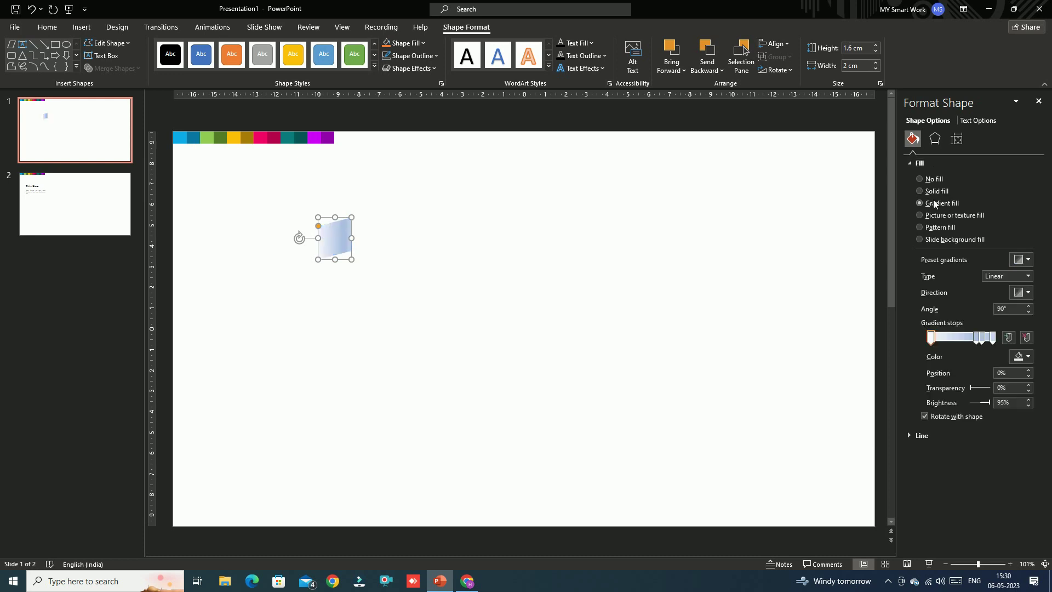
pyautogui.click(977, 337)
pyautogui.click(1027, 338)
pyautogui.click(1026, 338)
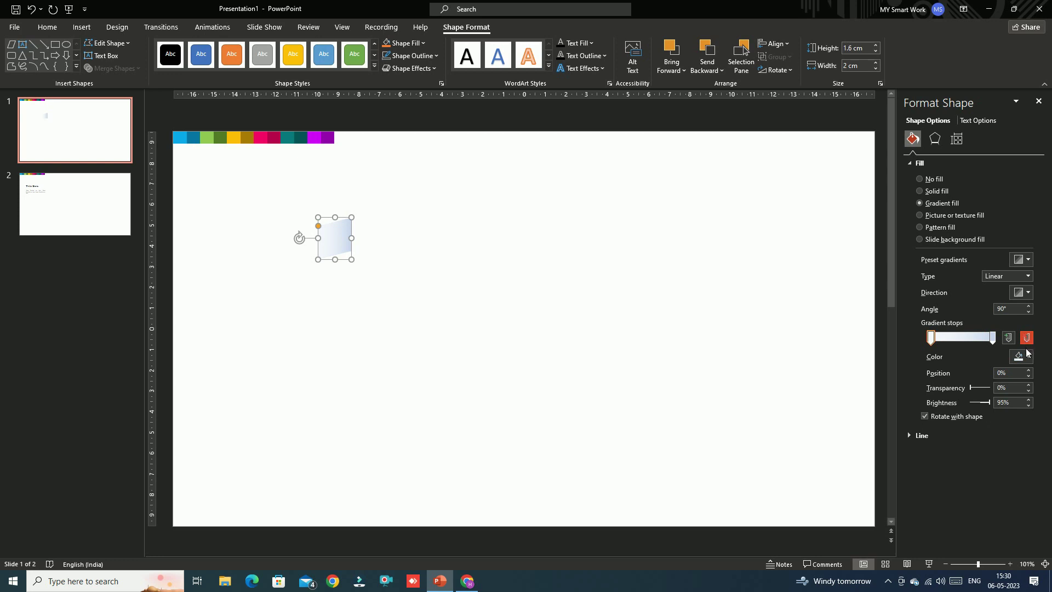
pyautogui.click(1026, 353)
pyautogui.click(974, 488)
pyautogui.click(182, 141)
# - Make the right stop a darker blue and angle the gradient at 270°
pyautogui.click(993, 338)
pyautogui.click(1023, 357)
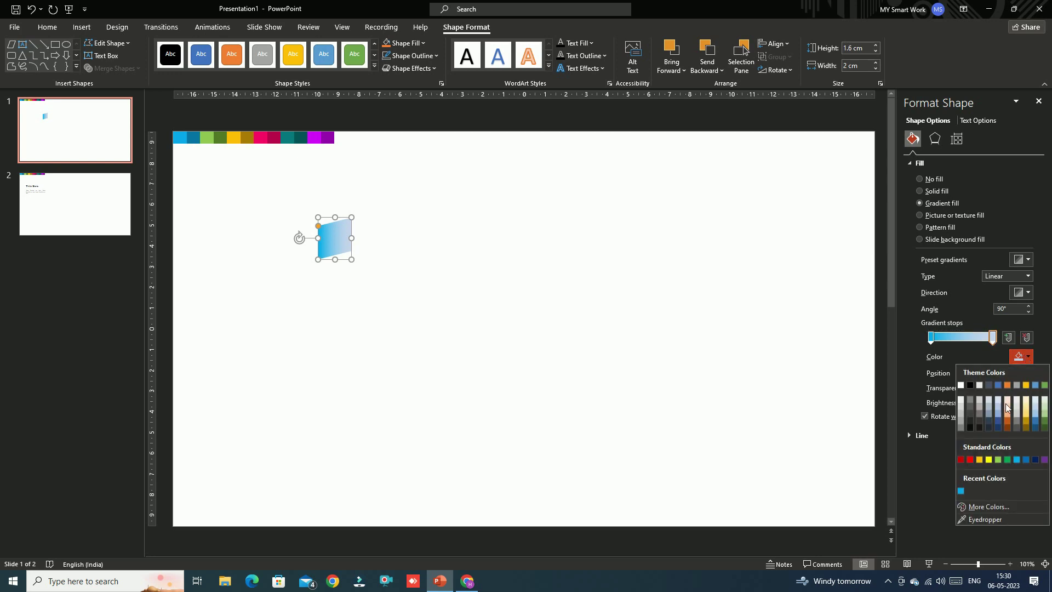
pyautogui.click(982, 519)
pyautogui.click(198, 140)
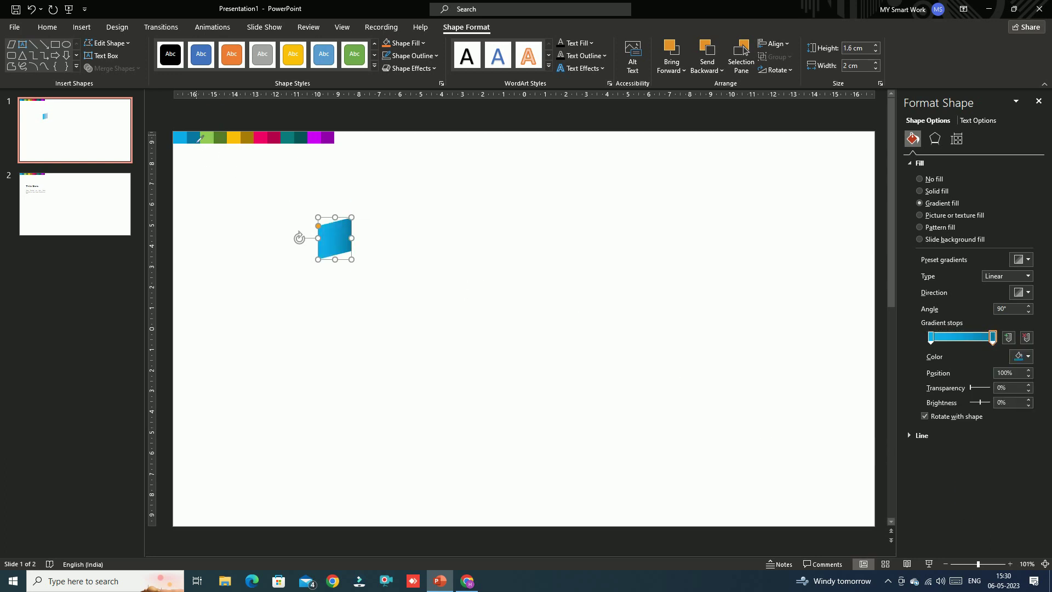
pyautogui.click(1028, 295)
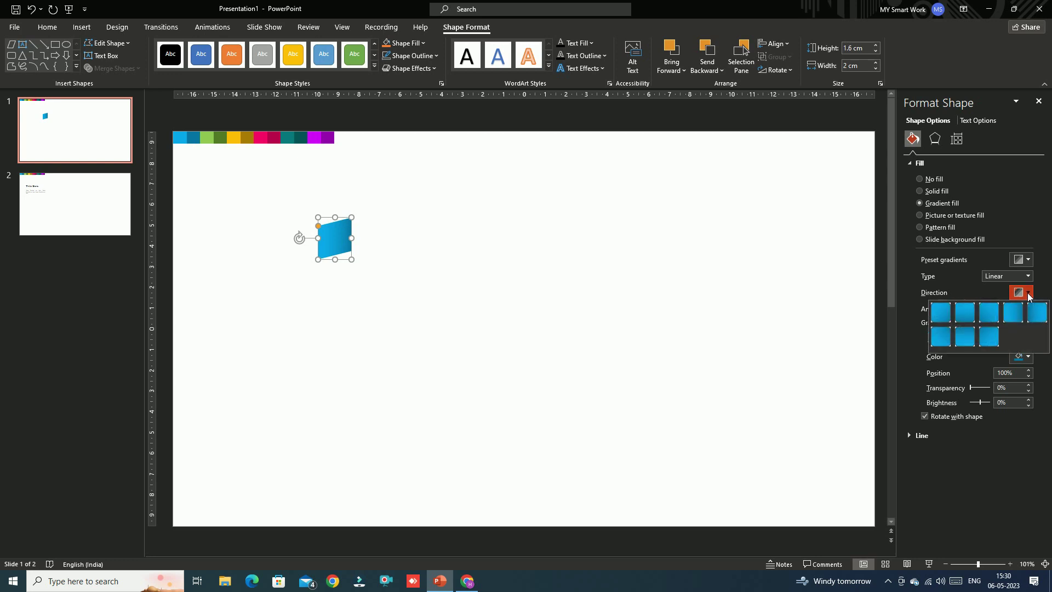
pyautogui.click(966, 336)
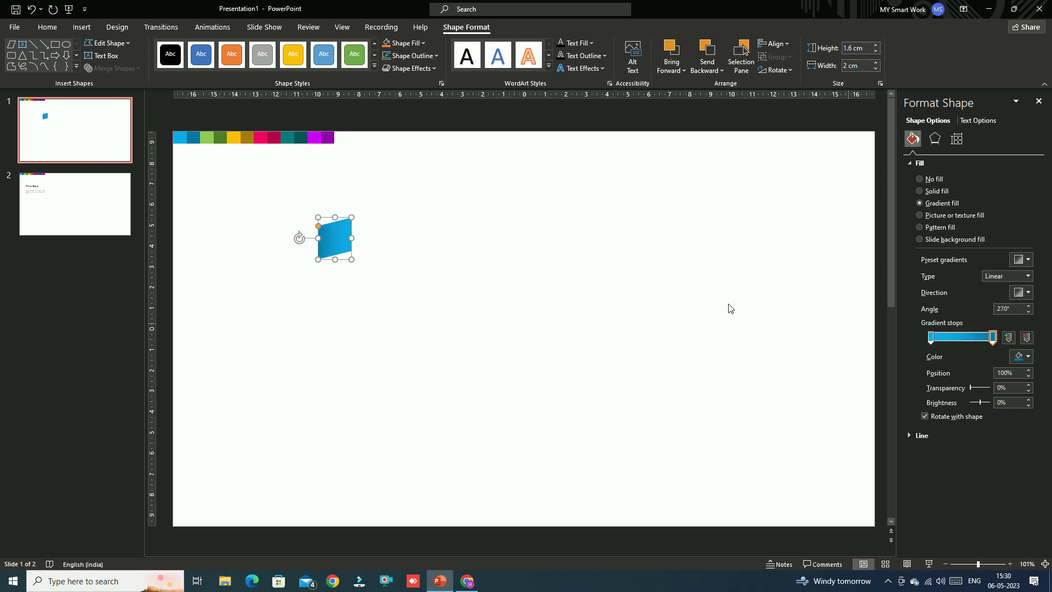
# - Duplicate the parallelogram and flip the copy vertically beside the original
pyautogui.moveTo(352, 251); pyautogui.dragTo(384, 239)
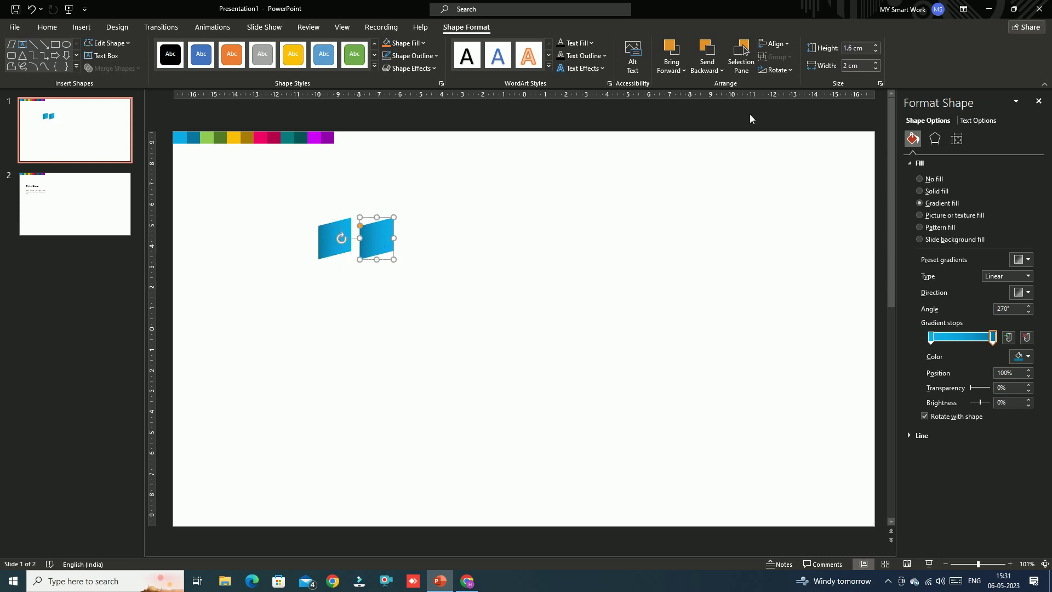
pyautogui.click(785, 69)
pyautogui.click(790, 116)
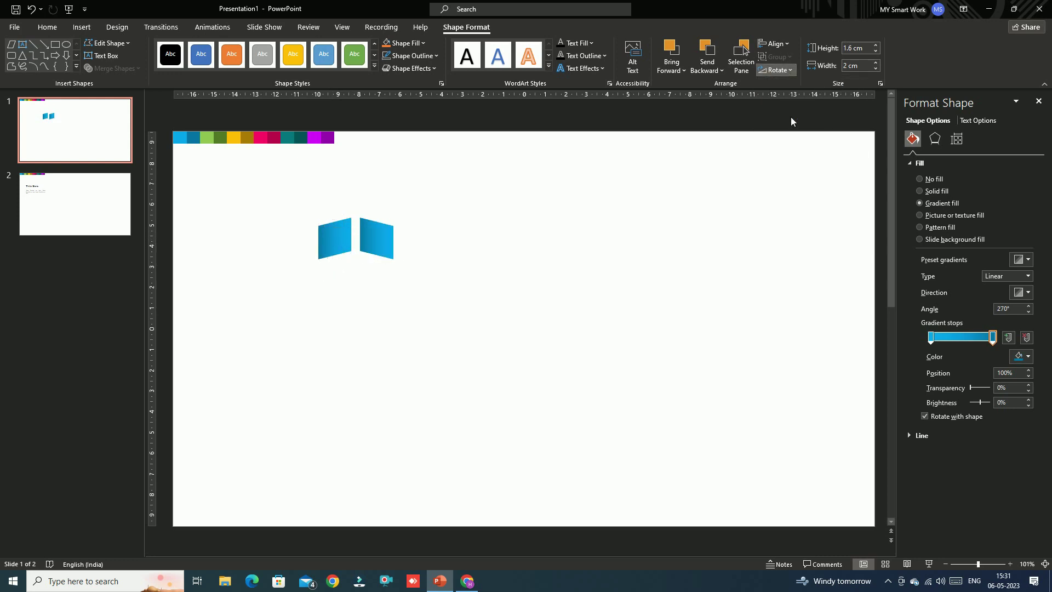
pyautogui.moveTo(398, 239)
pyautogui.mouseDown()
pyautogui.moveTo(368, 239)
pyautogui.moveTo(354, 254)
pyautogui.mouseUp()
# - Fine-tune the right half so both halves meet, and close the formatting pane
pyautogui.keyDown('ctrl'); pyautogui.scroll(5, 391, 282); pyautogui.keyUp('ctrl')
pyautogui.click(544, 326)
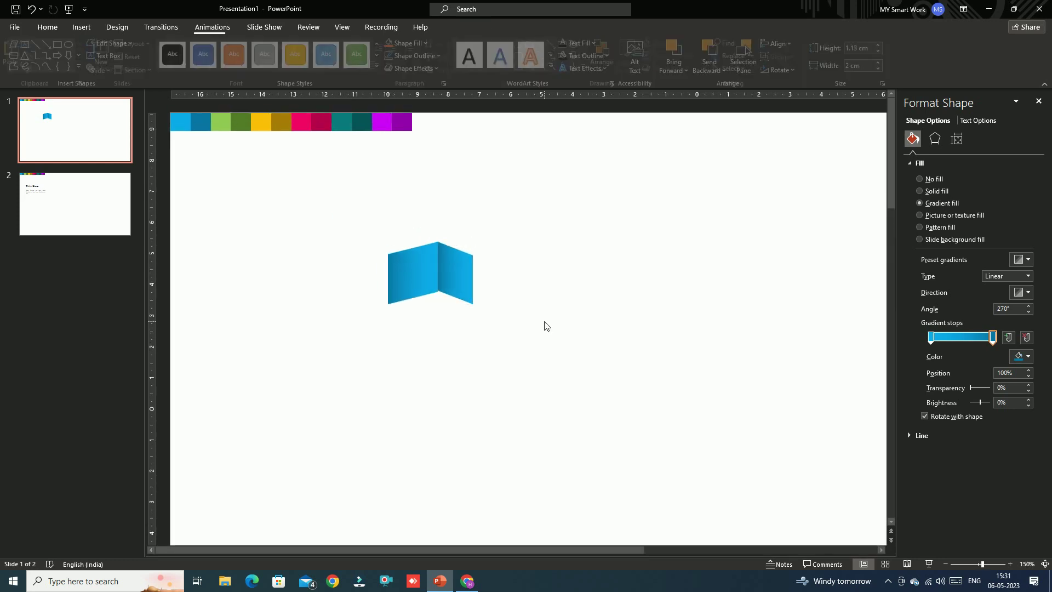
pyautogui.click(467, 286)
pyautogui.moveTo(480, 280); pyautogui.dragTo(476, 282)
pyautogui.click(450, 350)
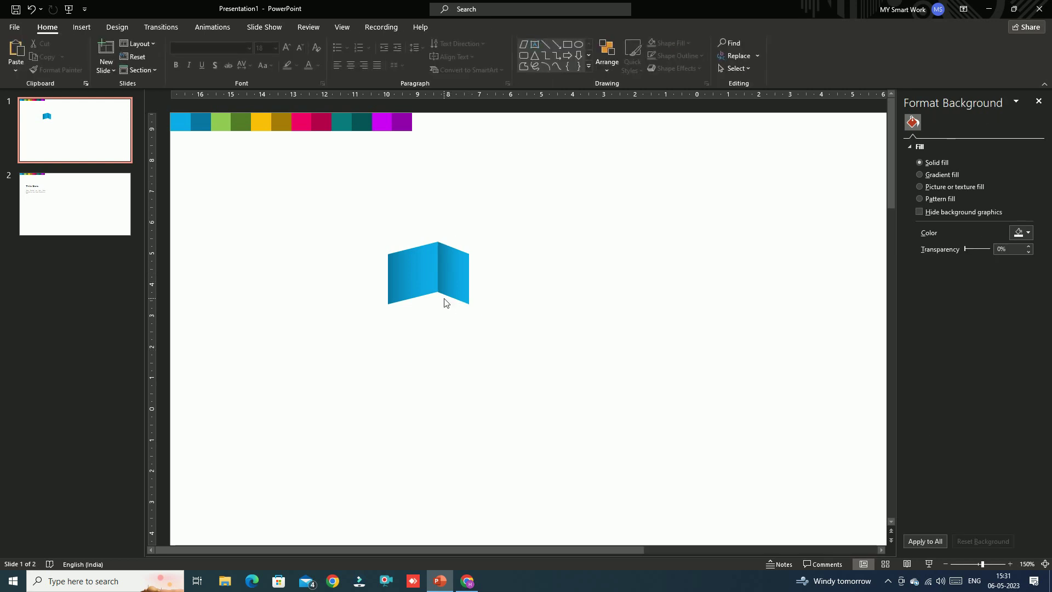
pyautogui.keyDown('ctrl'); pyautogui.scroll(-2, 444, 302); pyautogui.keyUp('ctrl')
pyautogui.click(1039, 101)
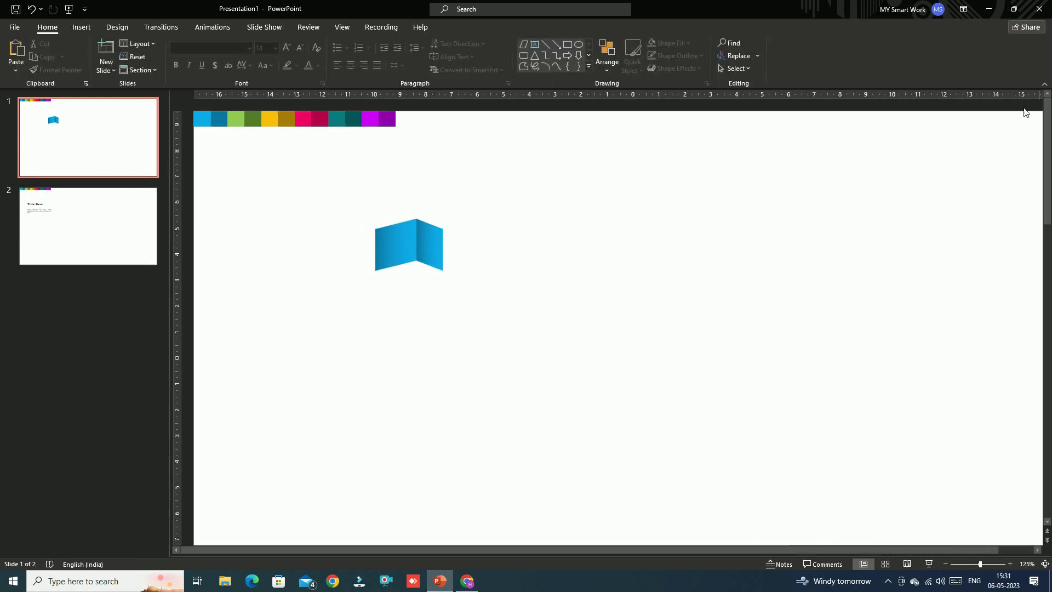
pyautogui.click(82, 27)
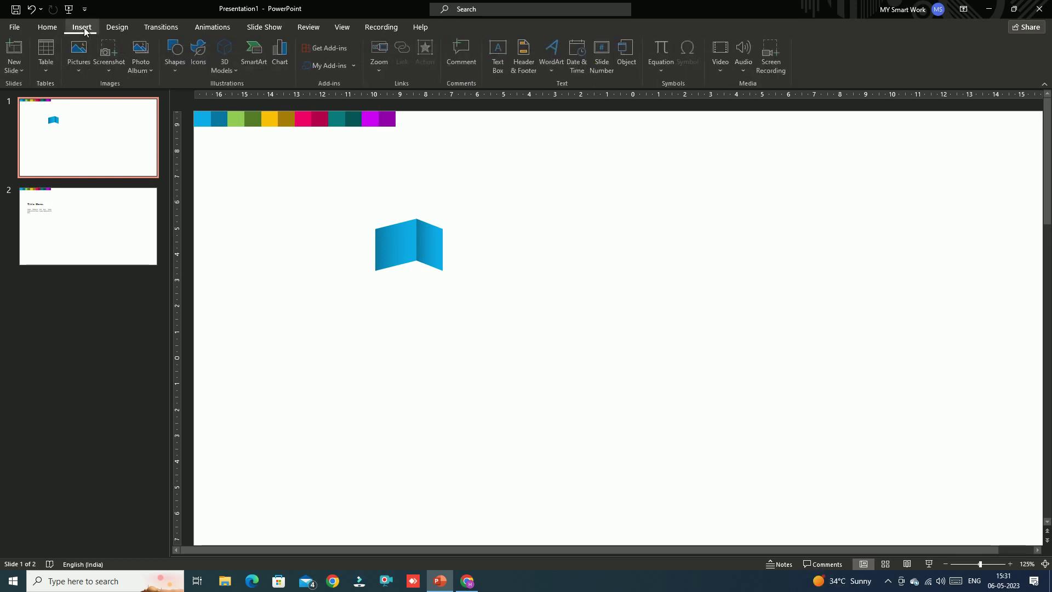
# - Draw a wide rectangle aligned beside the fold and remove its outline
pyautogui.click(176, 60)
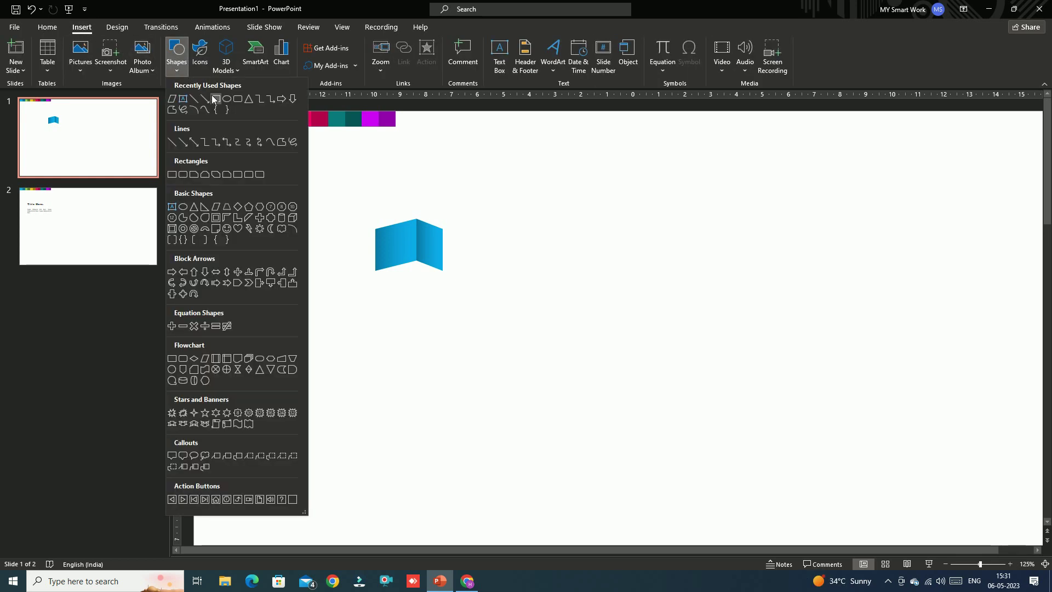
pyautogui.click(213, 99)
pyautogui.moveTo(452, 236); pyautogui.dragTo(664, 326)
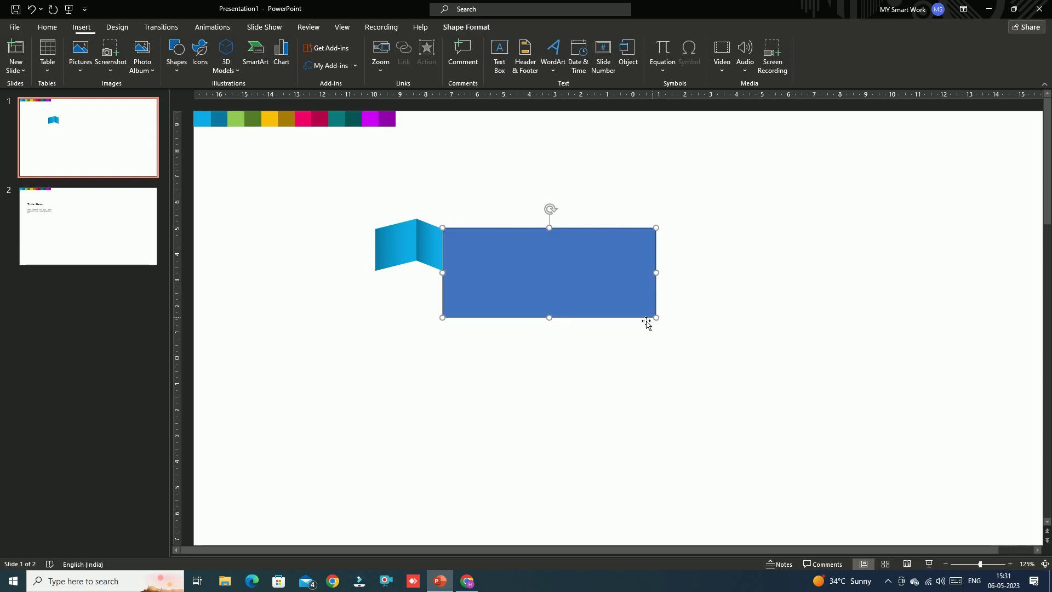
pyautogui.moveTo(527, 271); pyautogui.dragTo(529, 267)
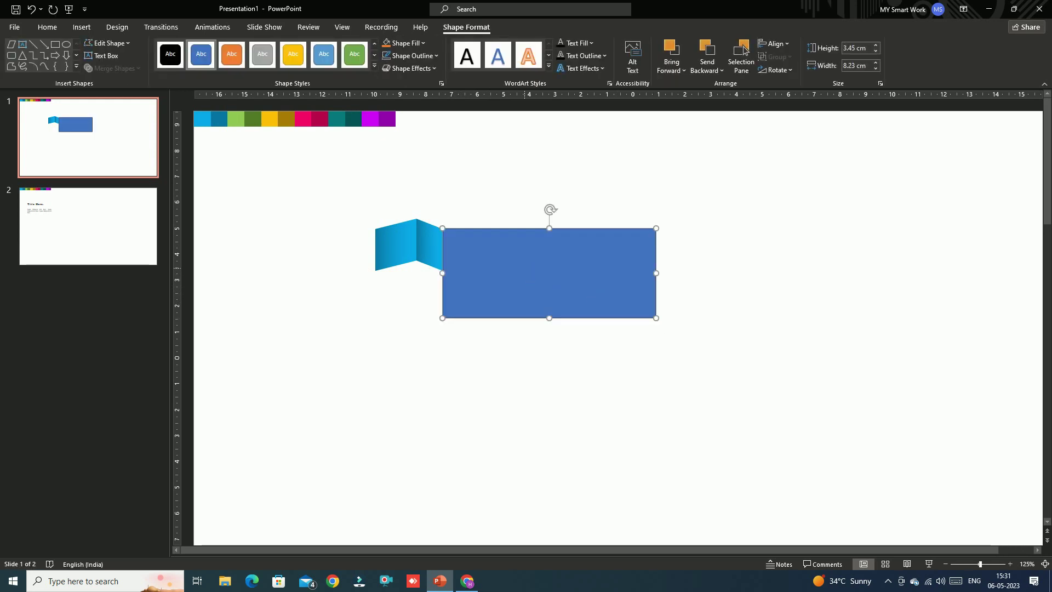
pyautogui.click(423, 56)
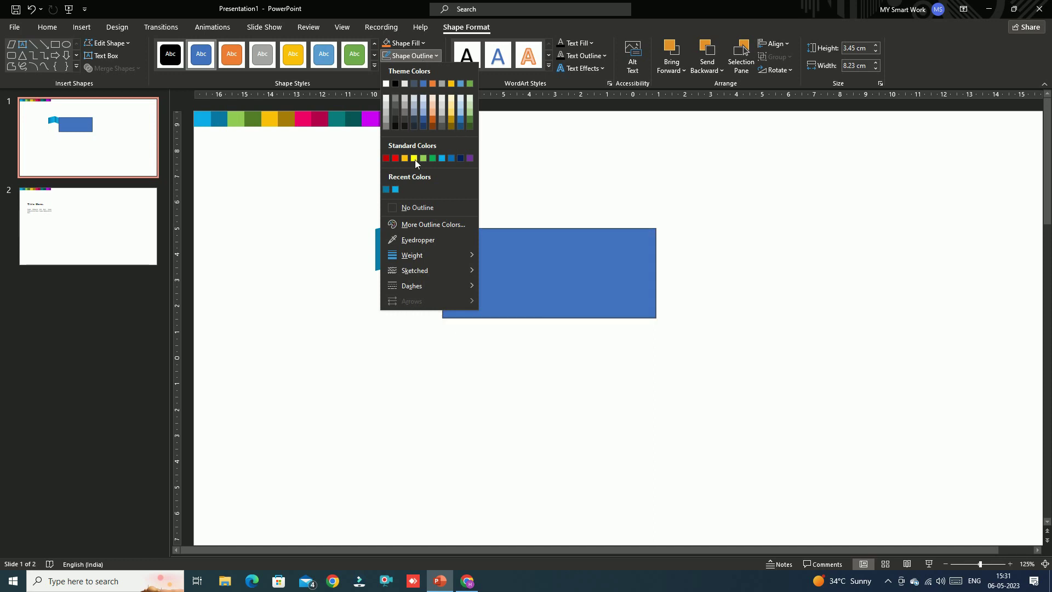
pyautogui.click(416, 209)
pyautogui.click(770, 301)
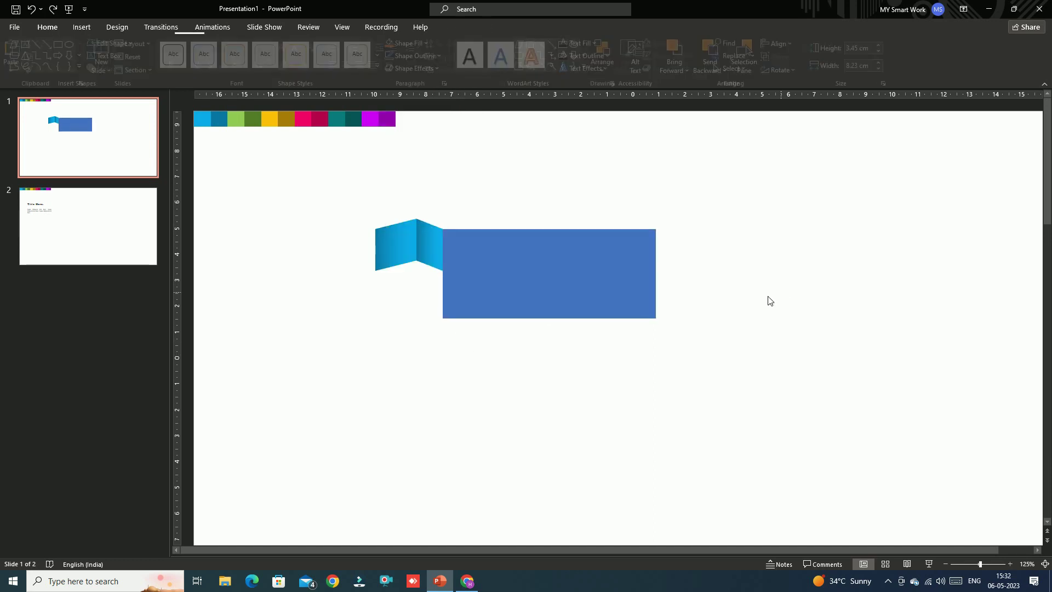
# - Fill the rectangle with a gradient running at 180°
pyautogui.click(521, 262)
pyautogui.rightClick(521, 262)
pyautogui.click(560, 524)
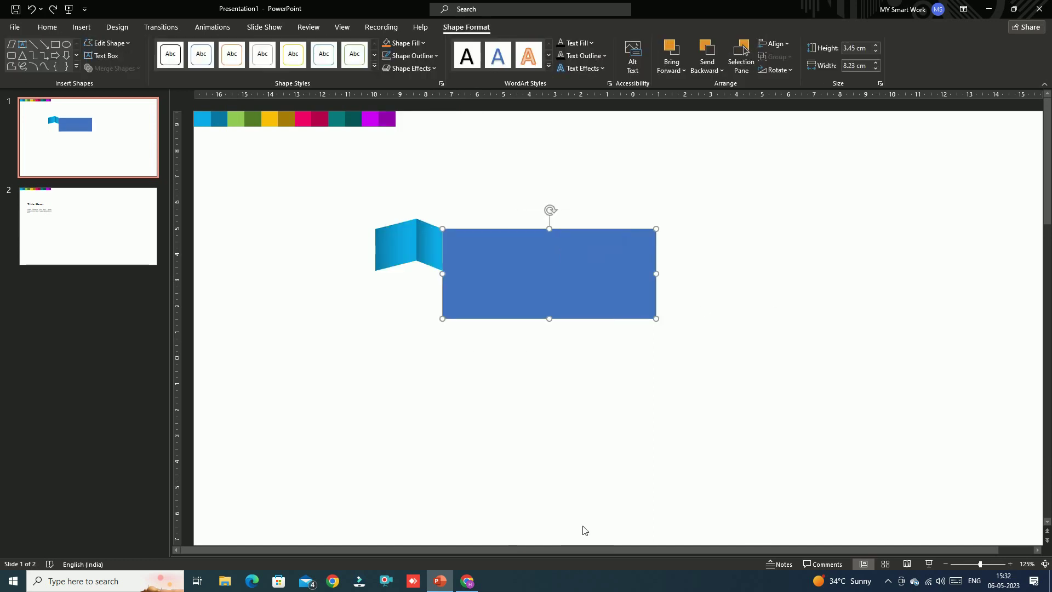
pyautogui.click(945, 206)
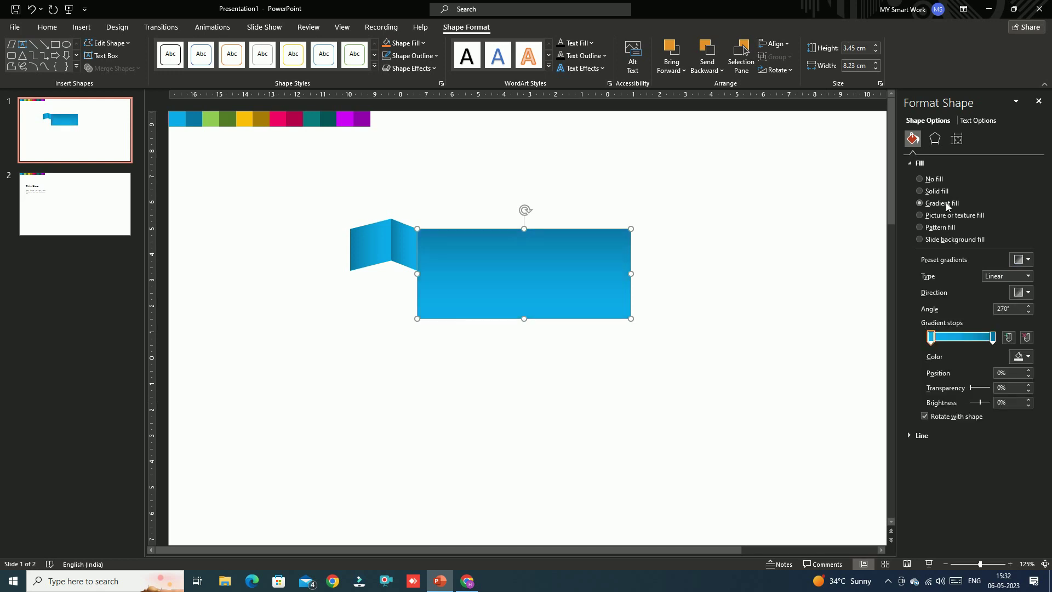
pyautogui.click(1027, 294)
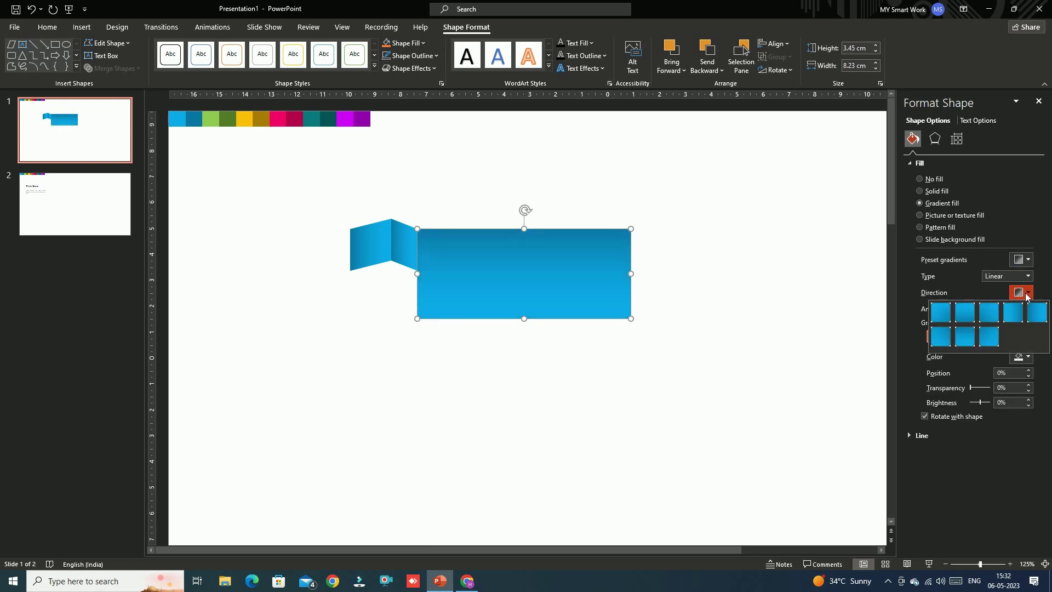
pyautogui.click(1037, 311)
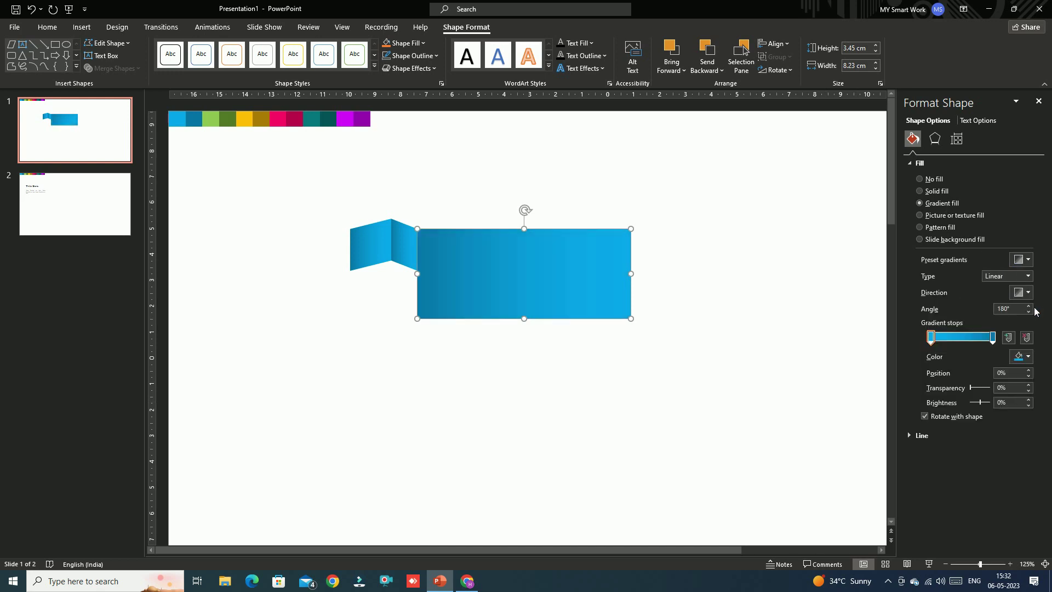
# - Select the left and middle fold pieces together
pyautogui.click(689, 316)
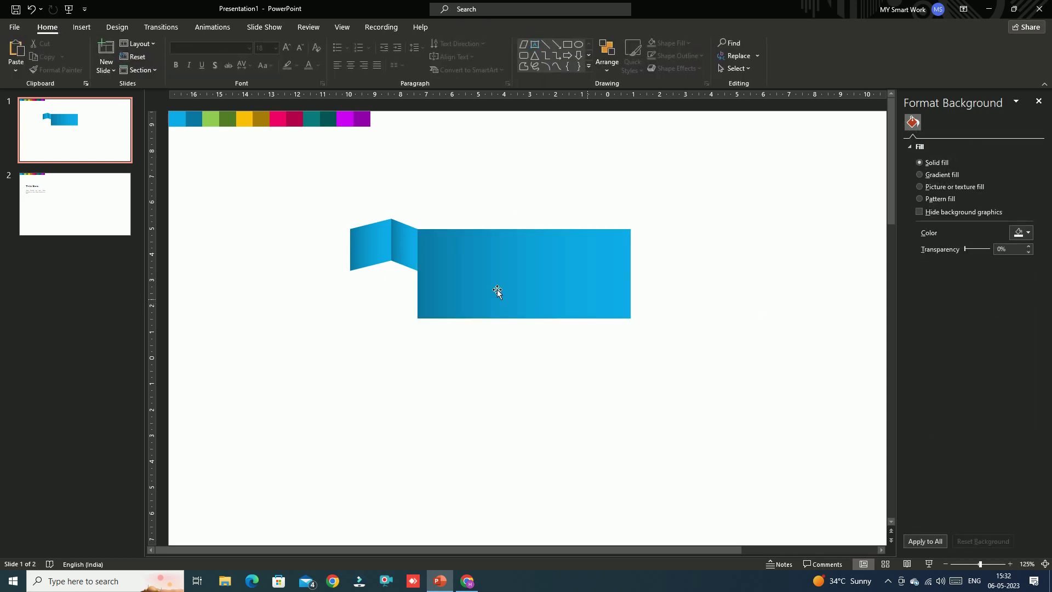
pyautogui.click(364, 255)
pyautogui.keyDown('shift'); pyautogui.click(408, 252); pyautogui.keyUp('shift')
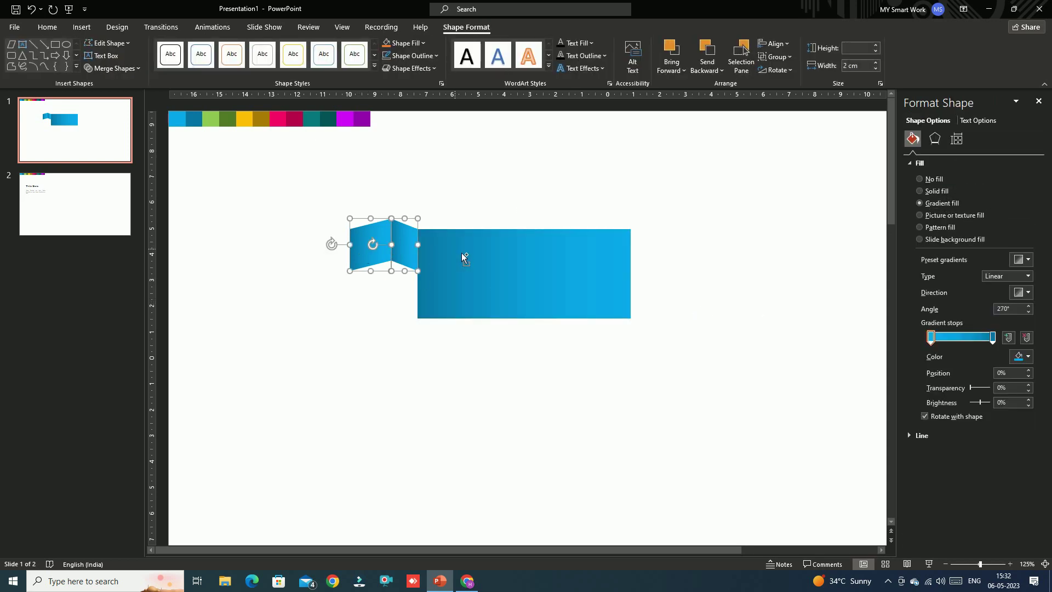
# - Move the whole ribbon up and left, then duplicate the left fold below it
pyautogui.keyDown('shift'); pyautogui.click(461, 252); pyautogui.keyUp('shift')
pyautogui.moveTo(405, 252); pyautogui.dragTo(300, 215)
pyautogui.click(303, 286)
pyautogui.click(261, 214)
pyautogui.moveTo(261, 214); pyautogui.dragTo(267, 274)
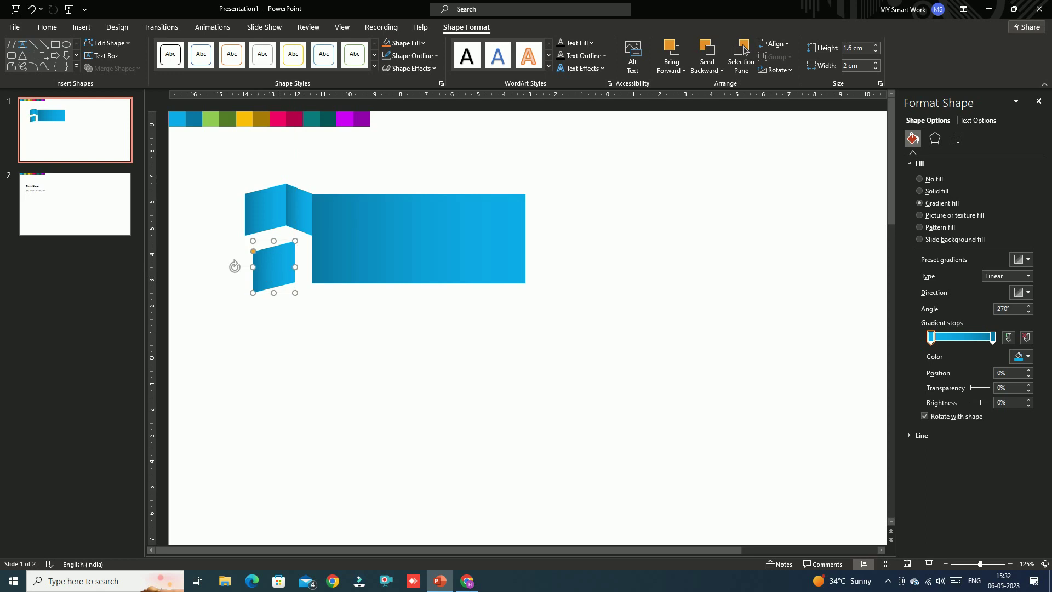
# - Give the copy a three-stop gradient of white, black and black
pyautogui.click(1009, 338)
pyautogui.click(931, 337)
pyautogui.click(1028, 356)
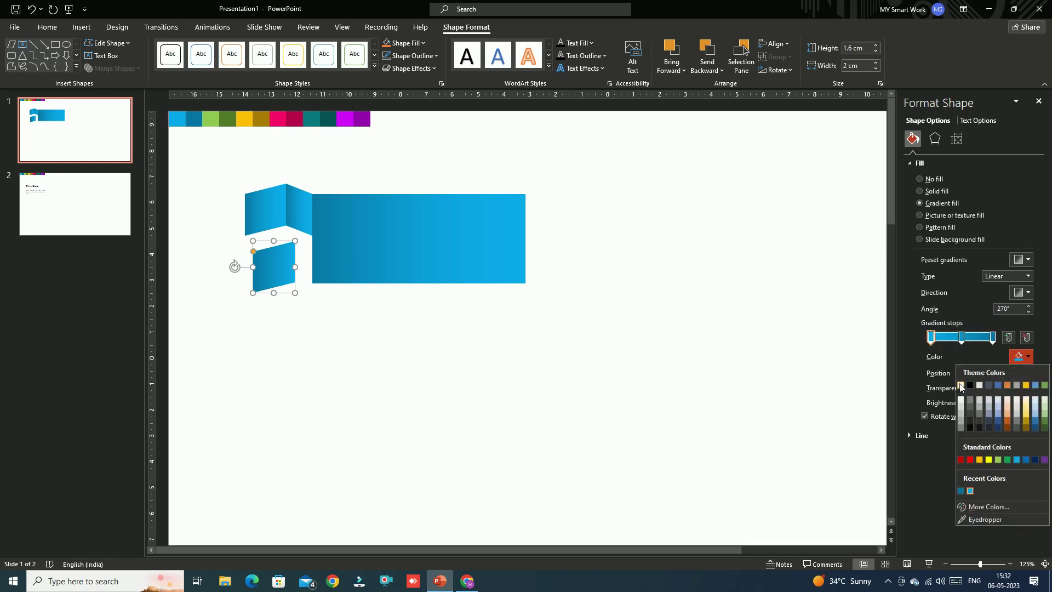
pyautogui.click(960, 386)
pyautogui.click(962, 337)
pyautogui.click(1028, 357)
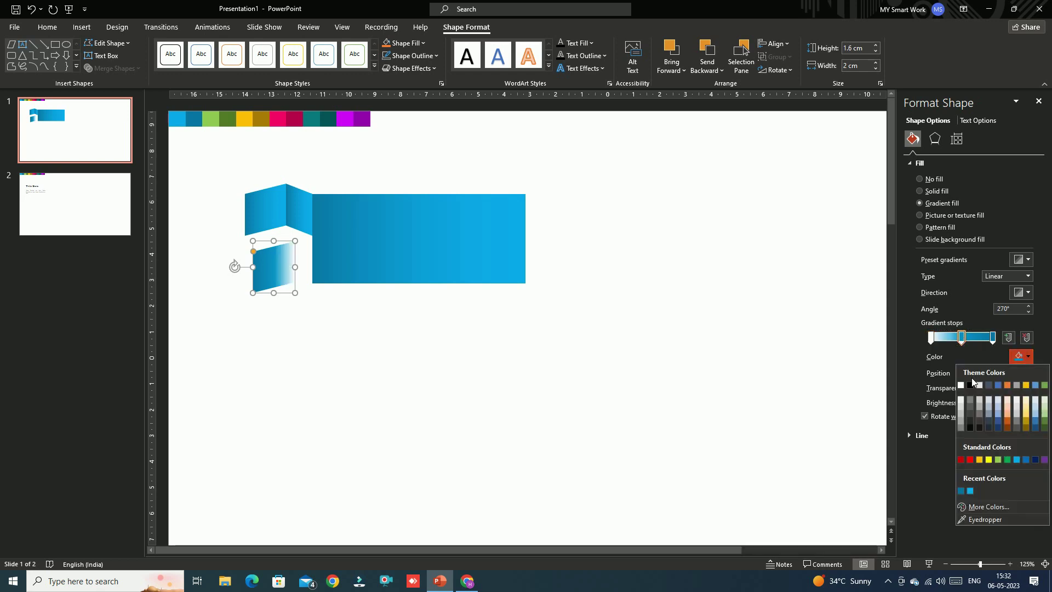
pyautogui.click(970, 385)
pyautogui.click(993, 337)
pyautogui.click(1028, 356)
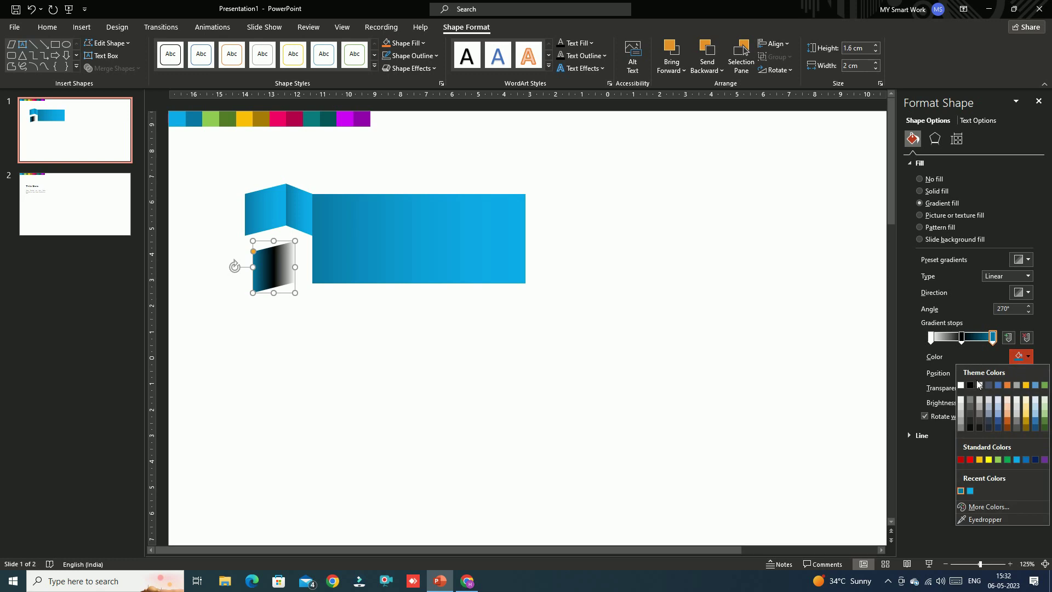
pyautogui.click(970, 385)
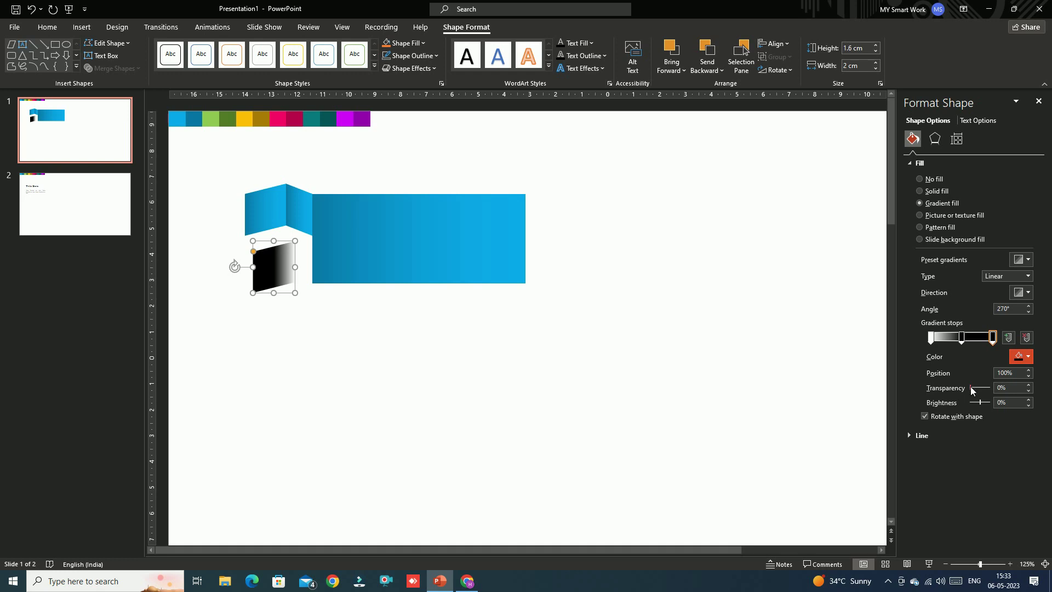
# - Set the gradient stops' transparency to about 50% (middle 51%, right 48%, left 51%)
pyautogui.moveTo(971, 390); pyautogui.dragTo(977, 391)
pyautogui.click(962, 338)
pyautogui.moveTo(973, 389); pyautogui.dragTo(981, 390)
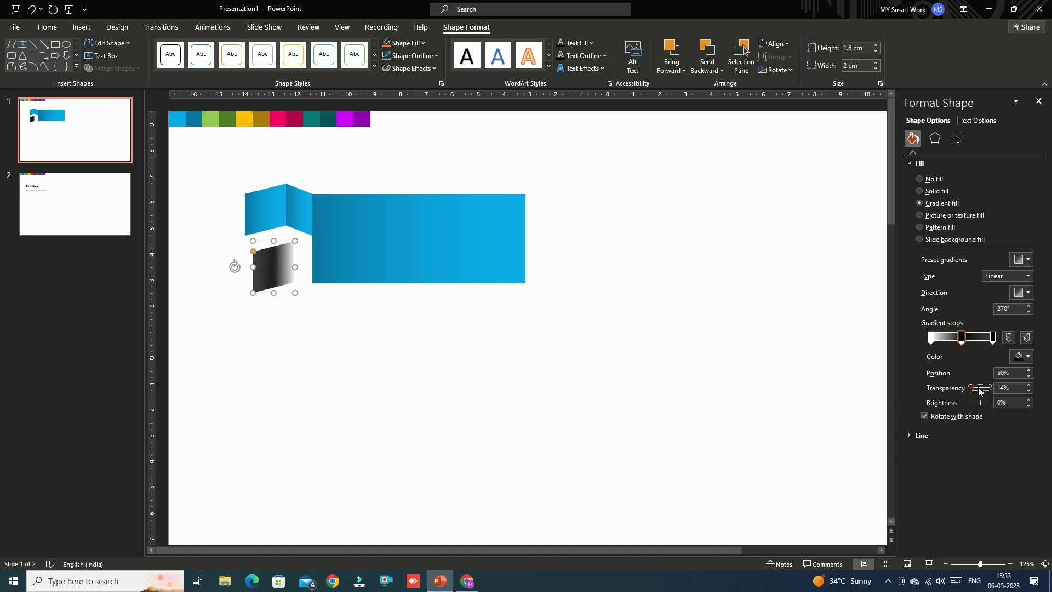
pyautogui.click(993, 337)
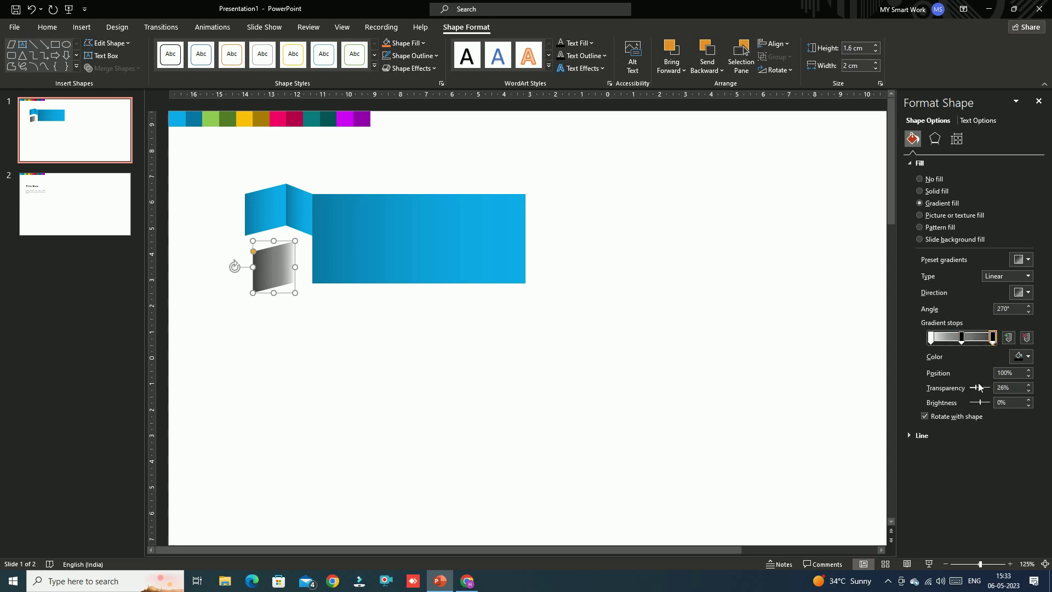
pyautogui.moveTo(976, 390); pyautogui.dragTo(981, 390)
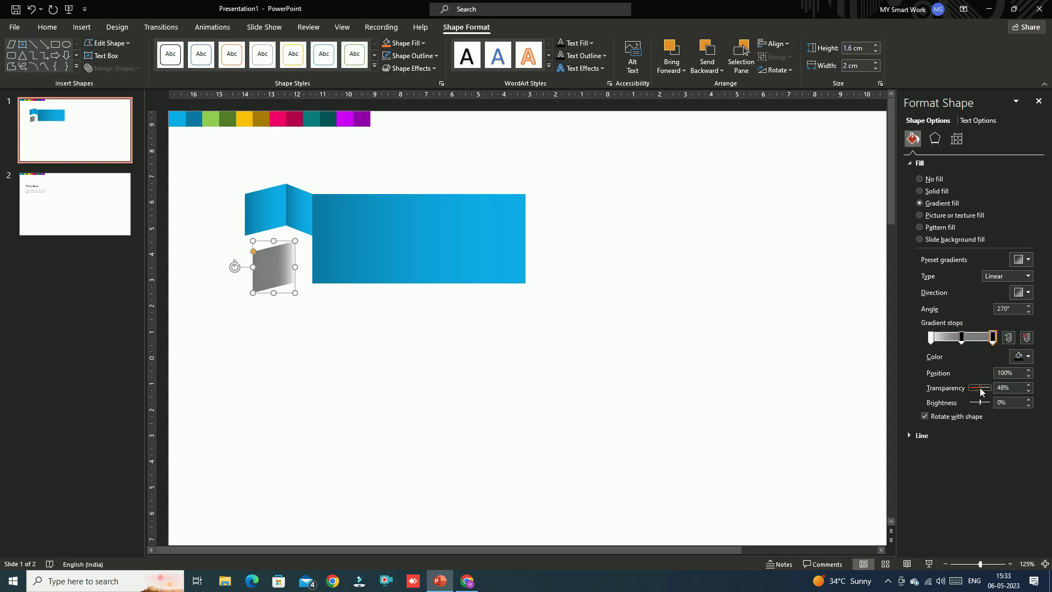
pyautogui.click(931, 337)
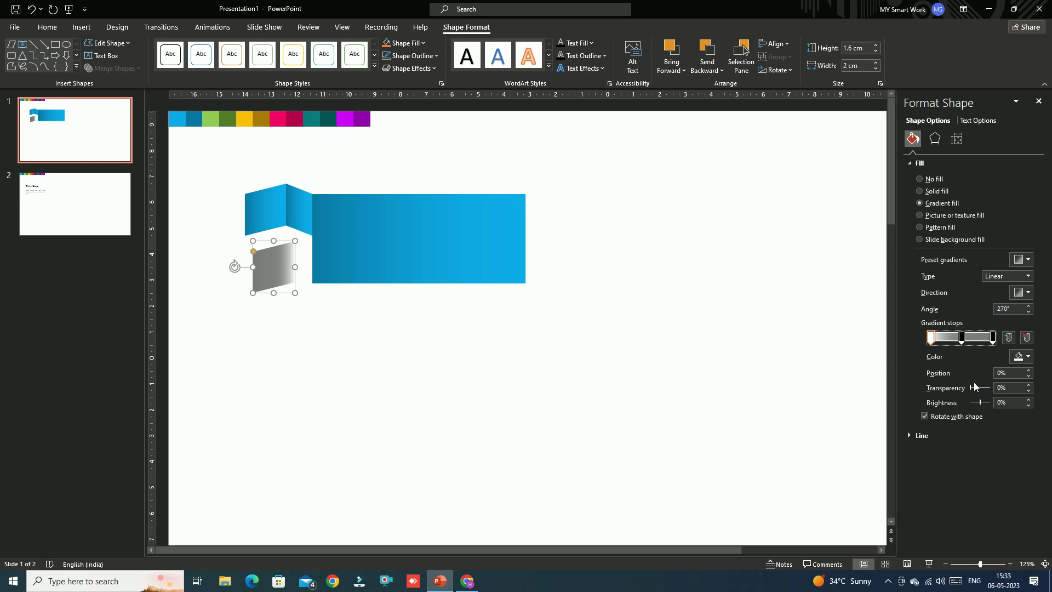
pyautogui.moveTo(973, 389); pyautogui.dragTo(984, 393)
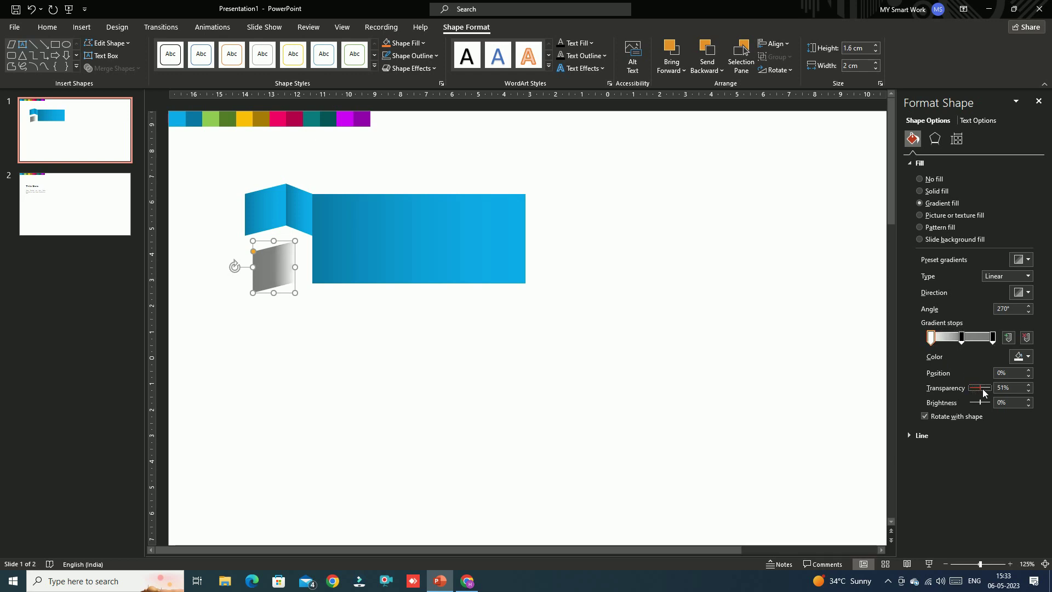
# - Rotate and position the translucent parallelogram onto the left fold
pyautogui.click(728, 377)
pyautogui.click(257, 257)
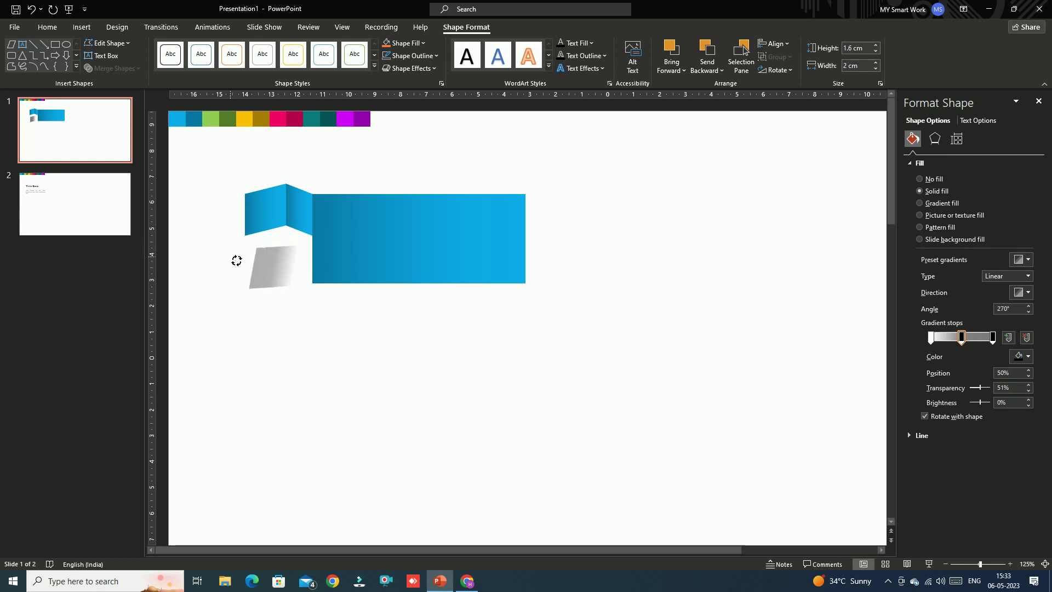
pyautogui.moveTo(237, 254); pyautogui.dragTo(276, 224)
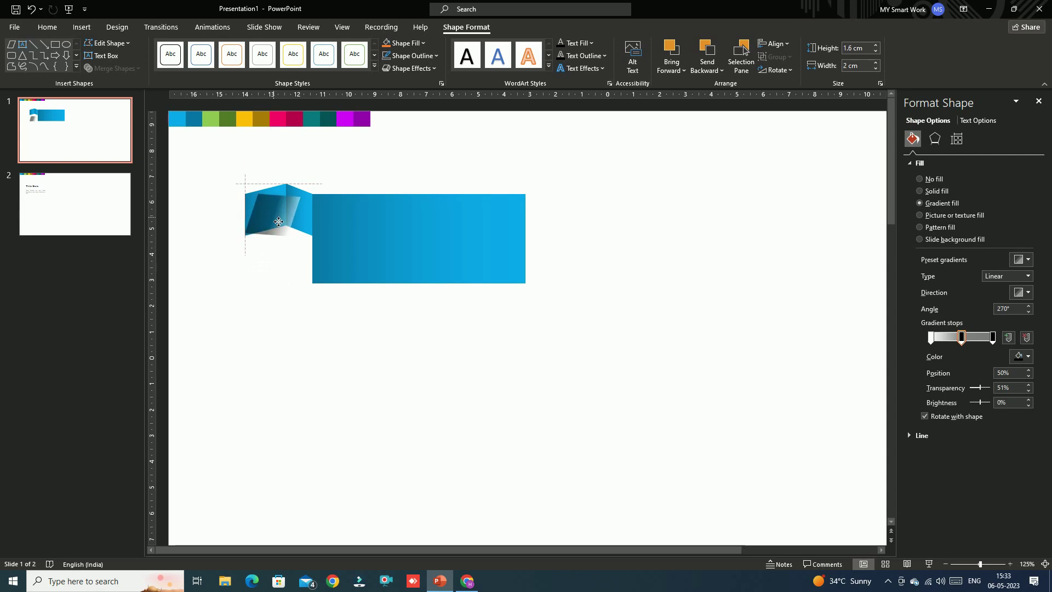
pyautogui.hotkey('ctrl', 'z')
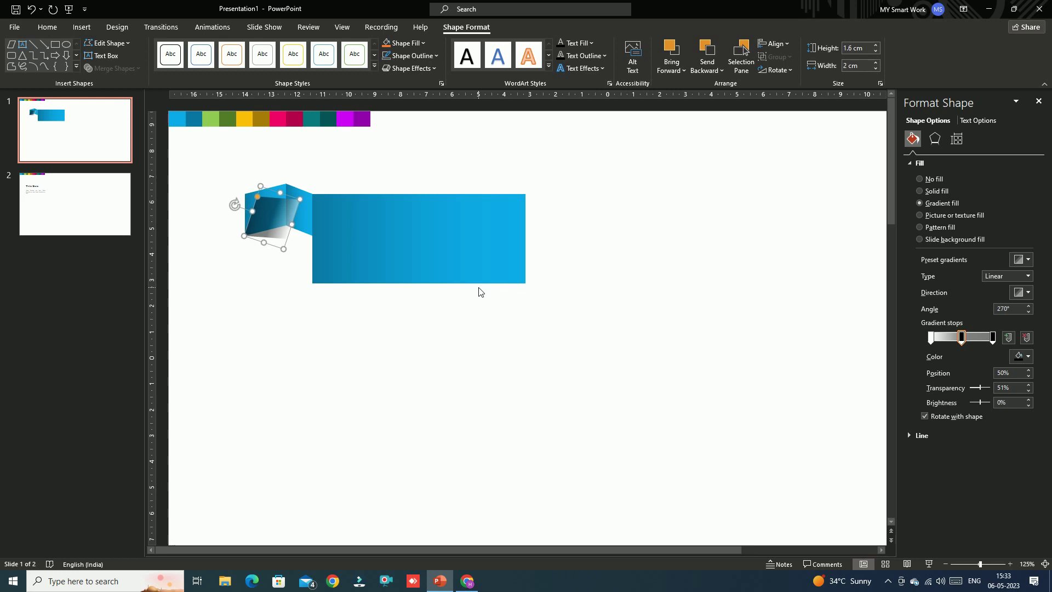
pyautogui.click(294, 333)
pyautogui.click(266, 229)
pyautogui.click(261, 286)
pyautogui.click(263, 224)
# - Send the parallelogram behind the blue shapes and place a copy over the banner's left end
pyautogui.rightClick(261, 219)
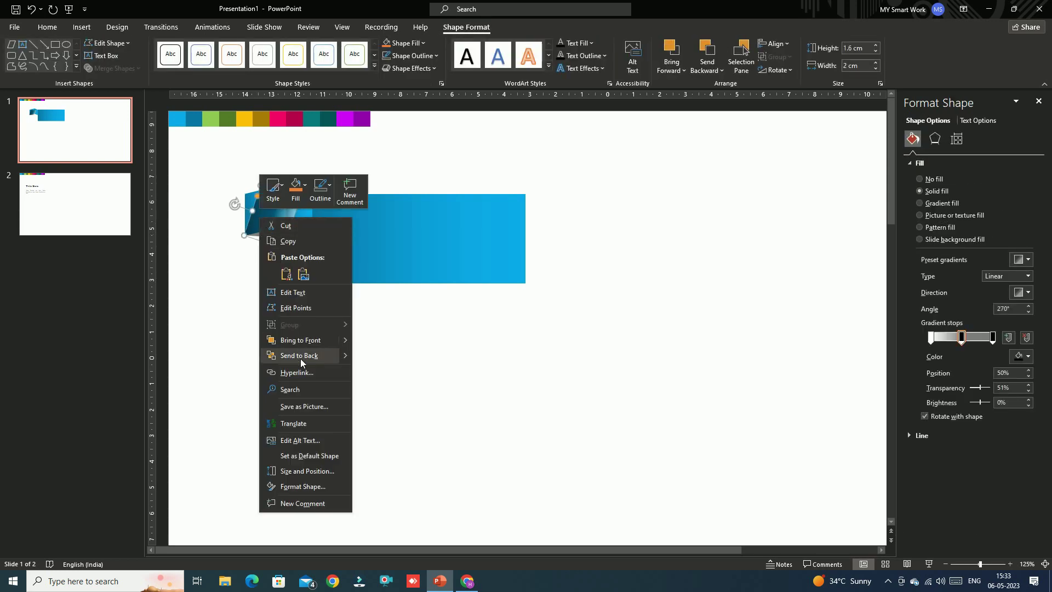
pyautogui.click(300, 357)
pyautogui.click(378, 357)
pyautogui.click(279, 241)
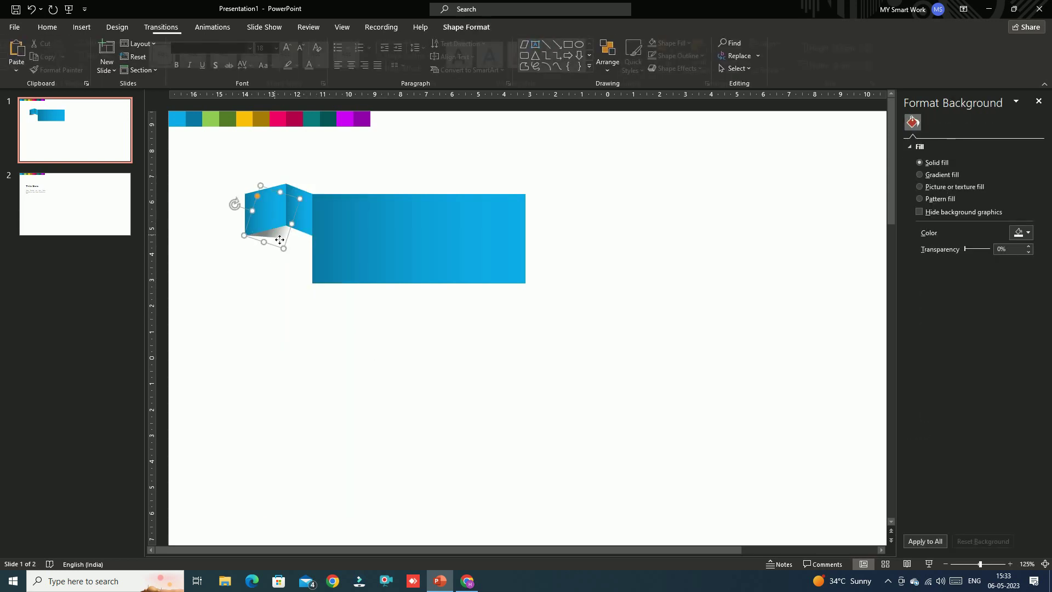
pyautogui.moveTo(279, 241); pyautogui.dragTo(336, 222)
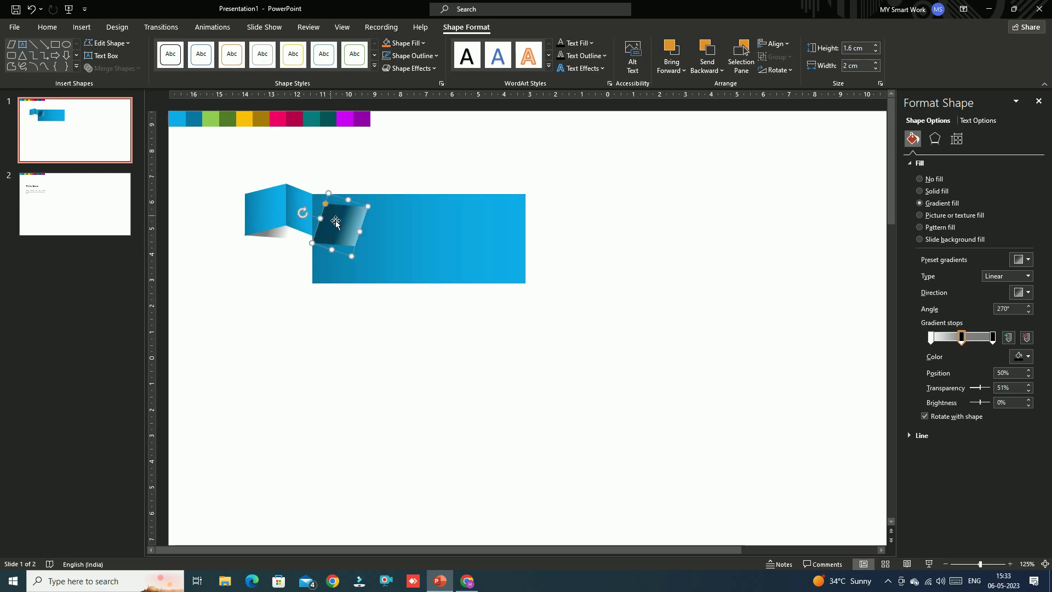
# - Rotate the gradient copy 90° right and resize it to 1.52 cm against the banner
pyautogui.click(790, 71)
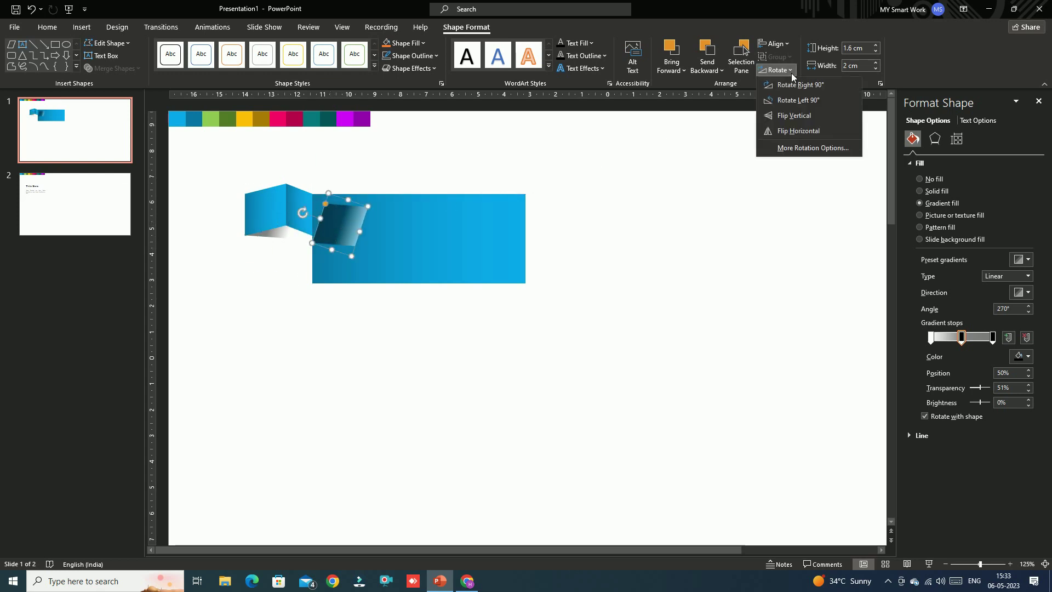
pyautogui.click(795, 86)
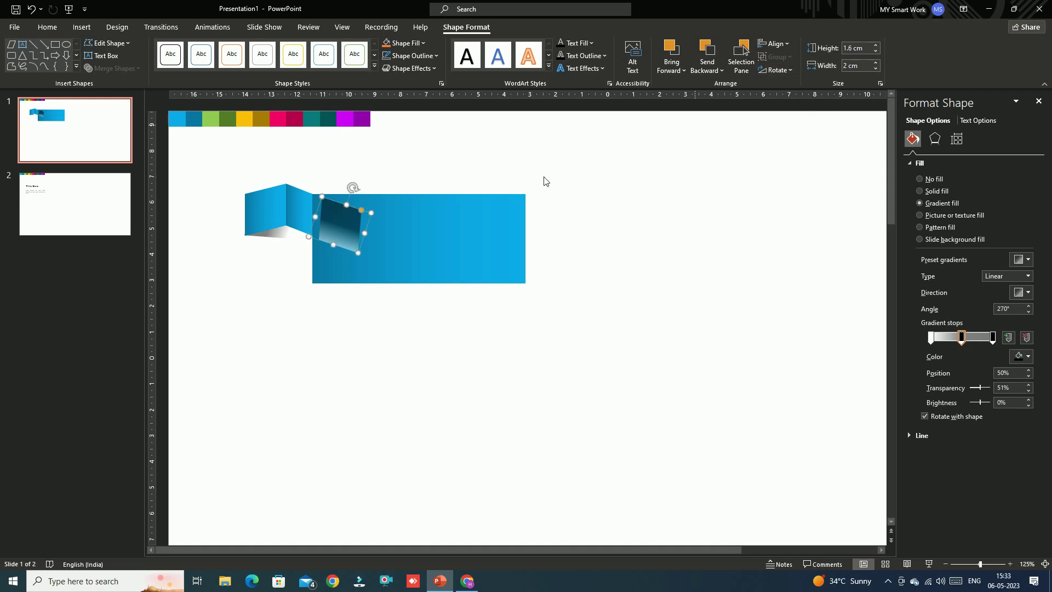
pyautogui.moveTo(338, 208); pyautogui.dragTo(350, 183)
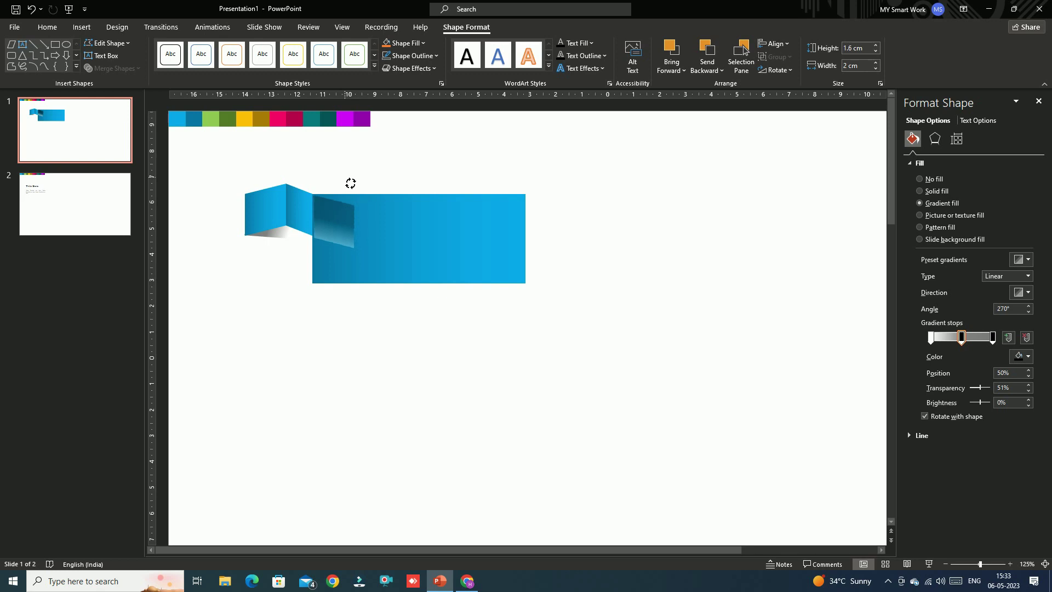
pyautogui.hotkey('ctrl', 'z')
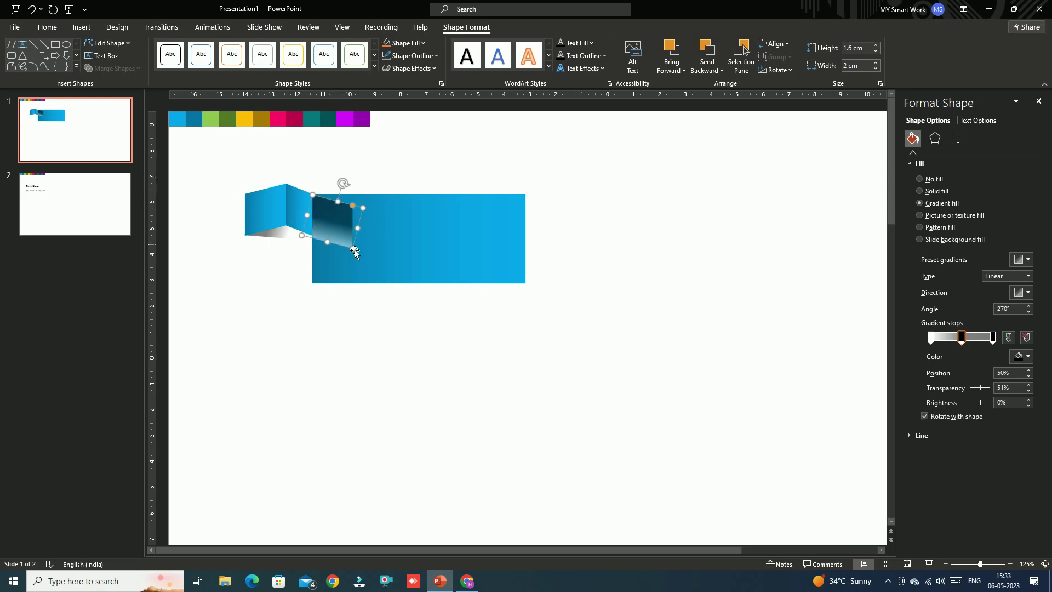
pyautogui.click(246, 307)
pyautogui.click(331, 227)
pyautogui.moveTo(328, 242); pyautogui.dragTo(352, 226)
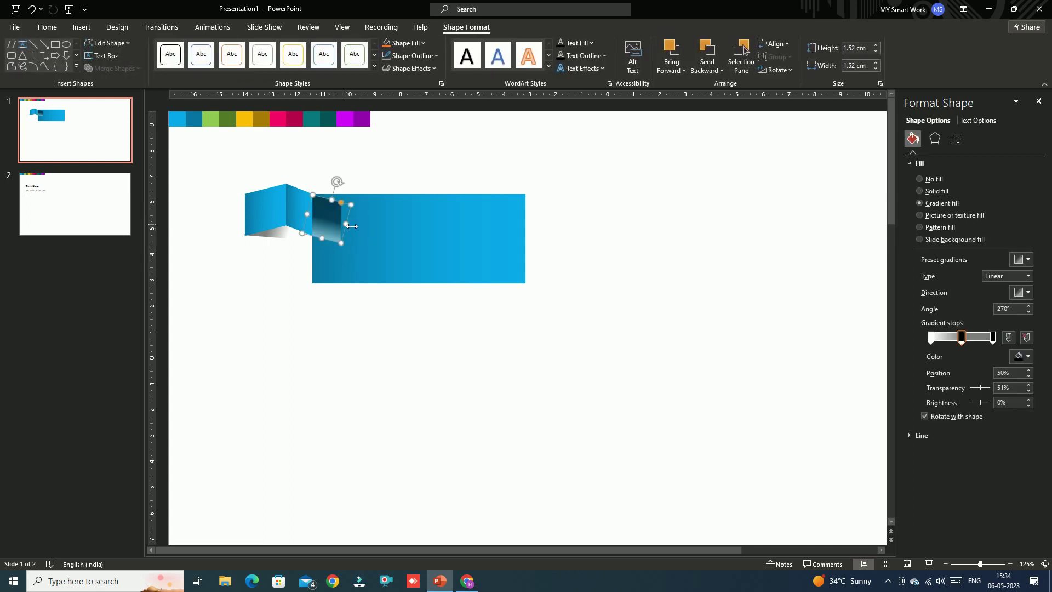
# - Change the shading direction to run rightward at 0°
pyautogui.click(1029, 292)
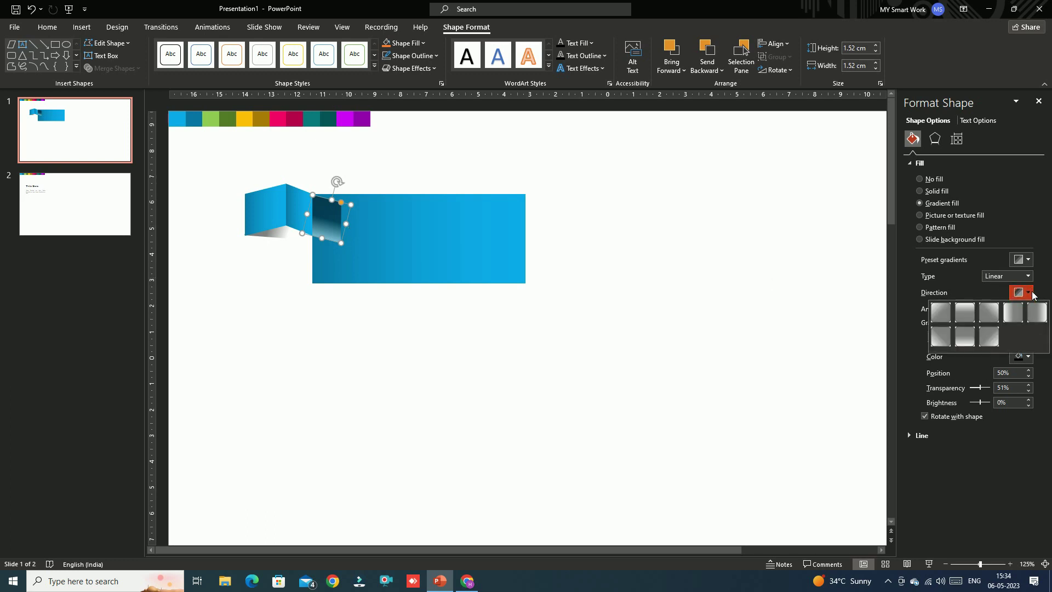
pyautogui.click(965, 336)
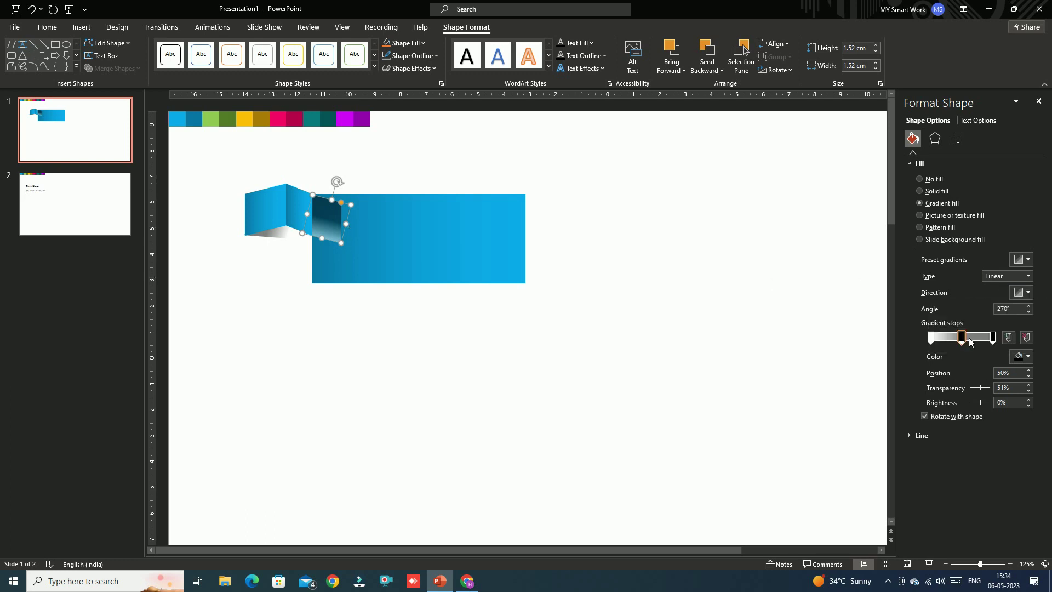
pyautogui.click(1029, 294)
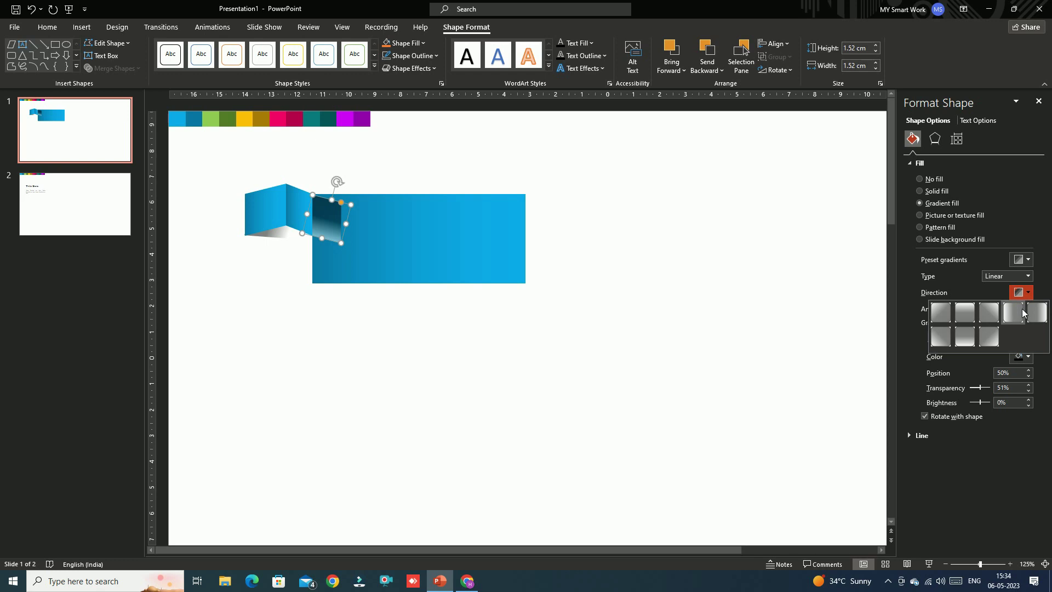
pyautogui.click(1022, 313)
pyautogui.click(810, 326)
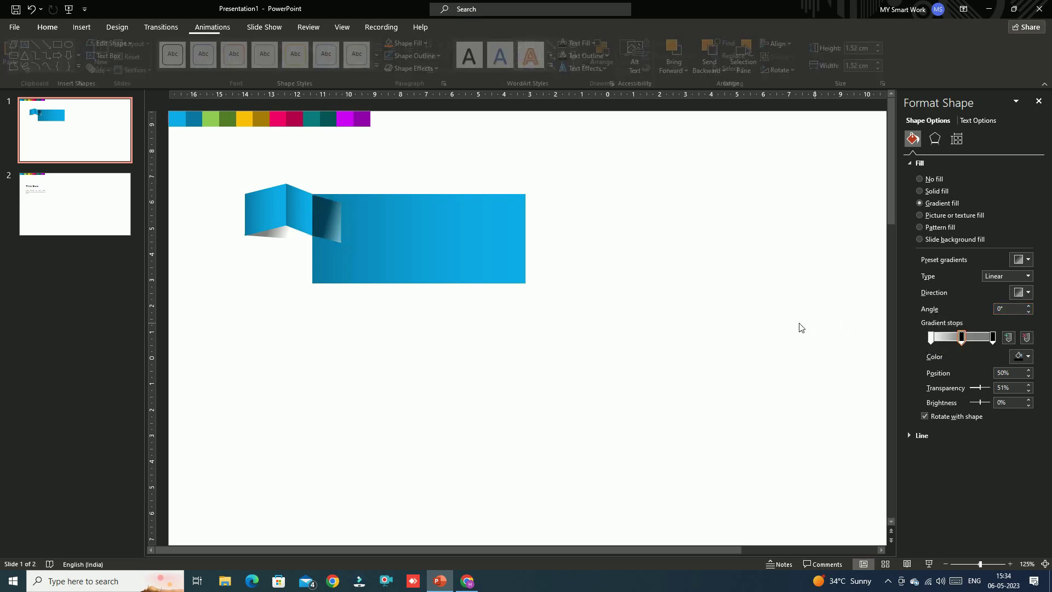
pyautogui.click(328, 219)
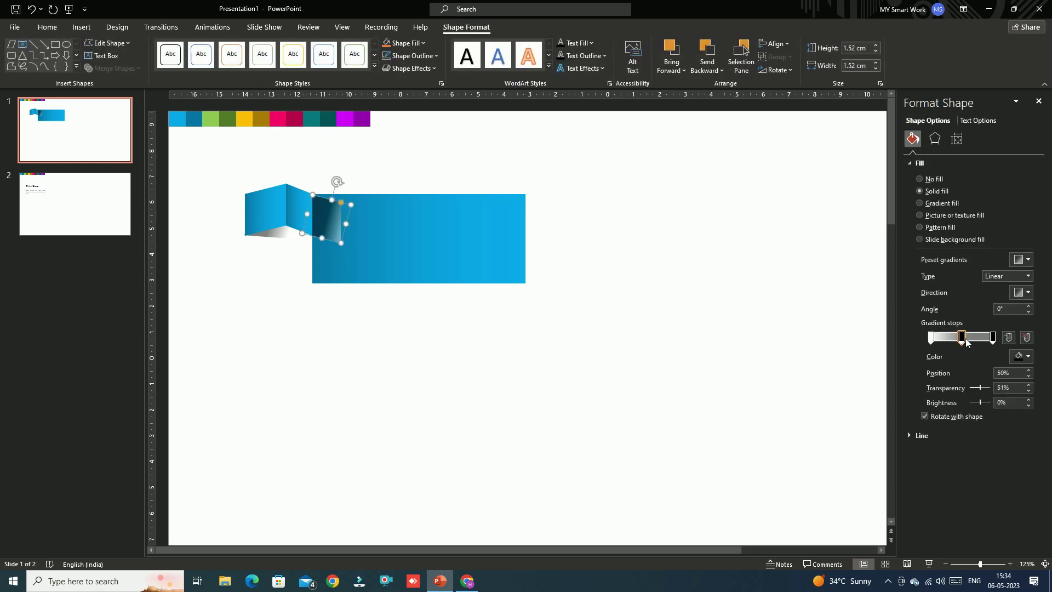
# - Raise the middle stop's transparency to 78% and make the right stop more transparent
pyautogui.click(931, 338)
pyautogui.click(962, 337)
pyautogui.moveTo(983, 390); pyautogui.dragTo(987, 388)
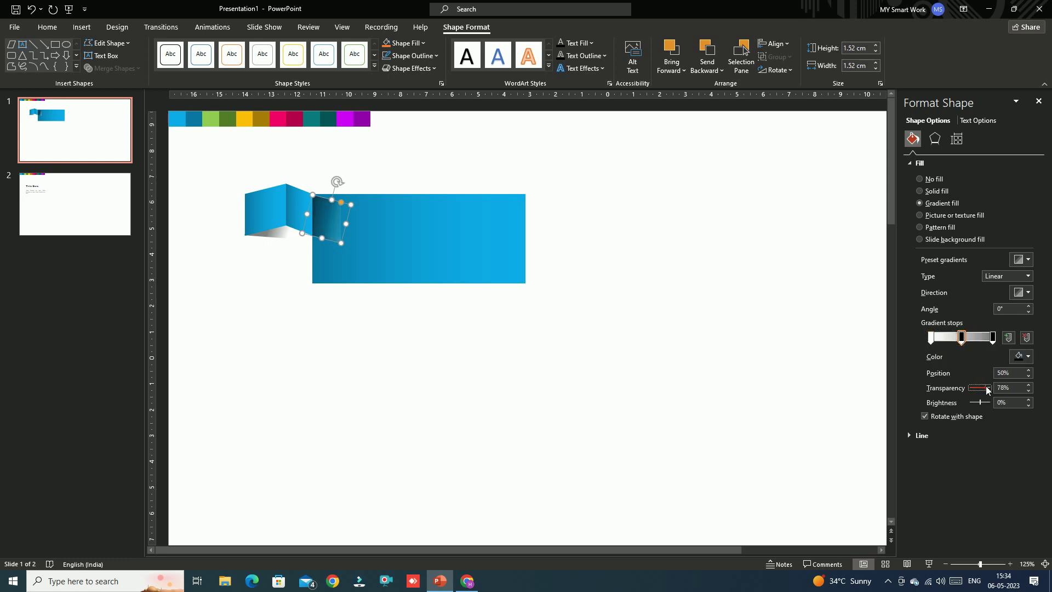
pyautogui.click(993, 338)
pyautogui.moveTo(980, 389); pyautogui.dragTo(982, 390)
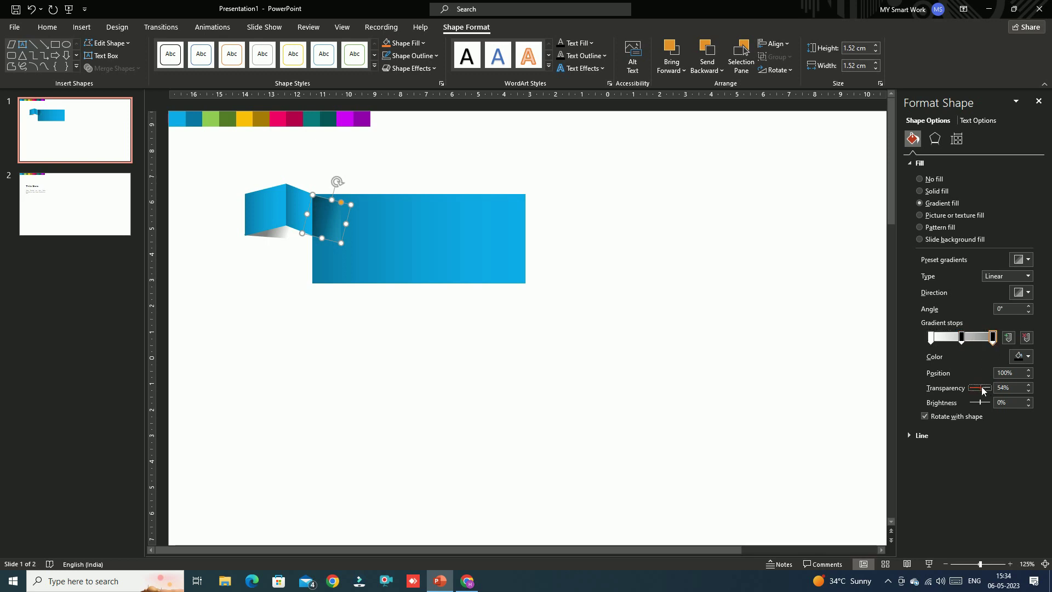
pyautogui.click(712, 346)
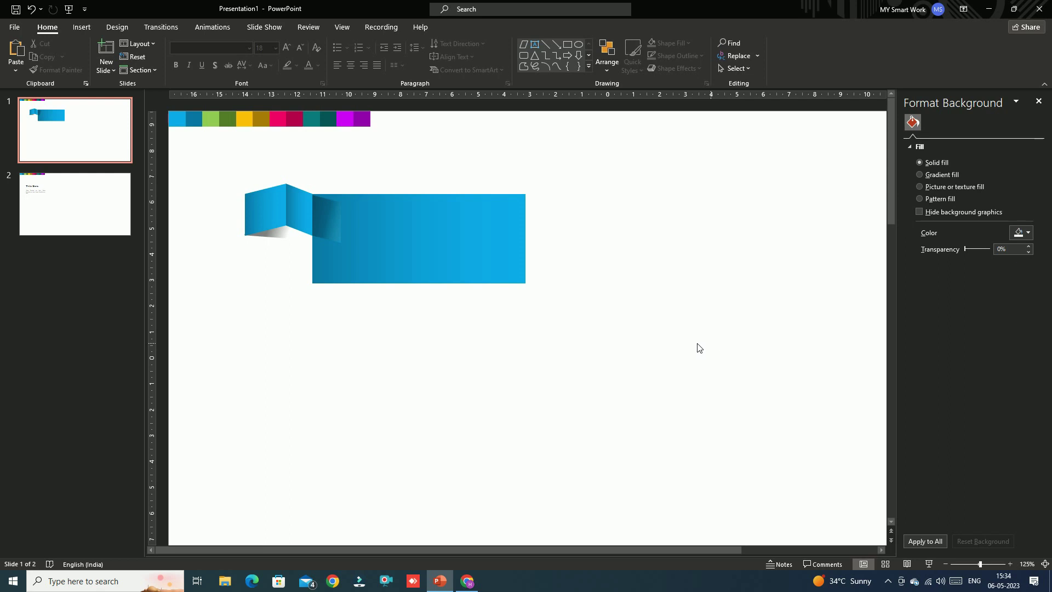
pyautogui.click(112, 235)
# - Copy the 'Title Here.' text box from slide 2 onto the banner's top and make it white
pyautogui.click(233, 205)
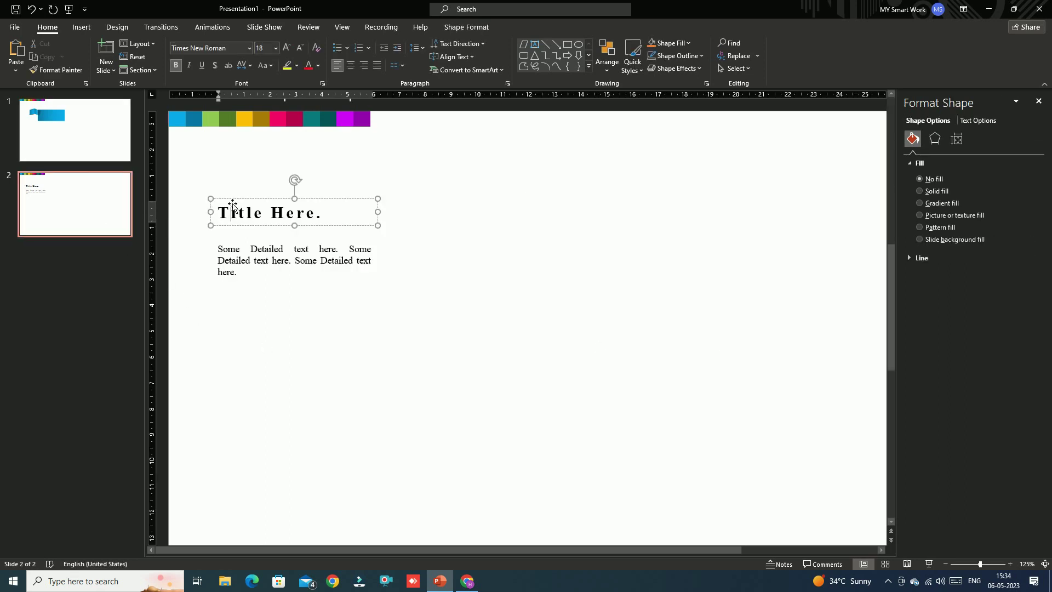
pyautogui.click(104, 137)
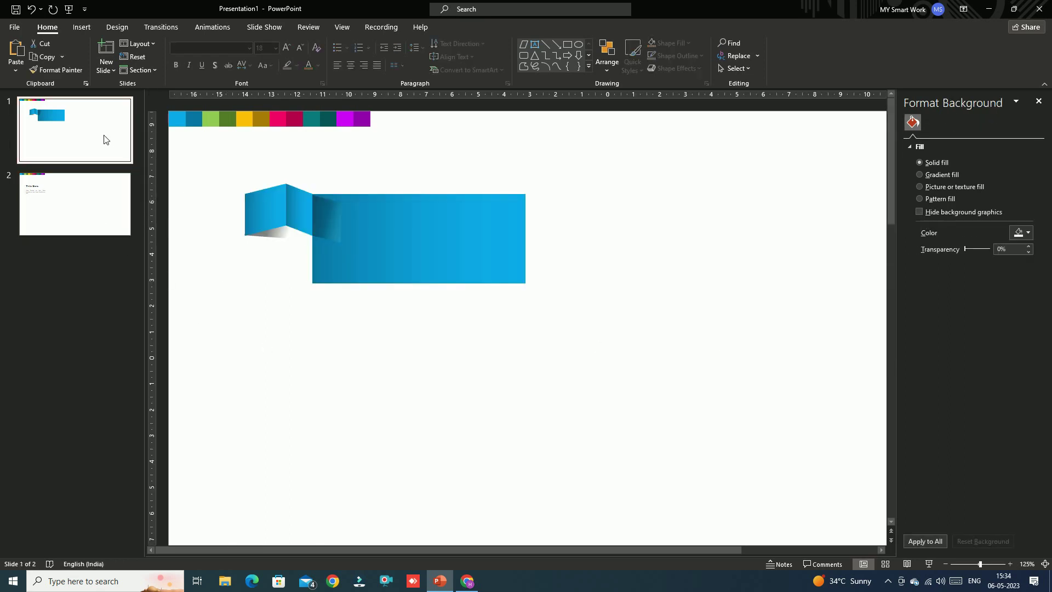
pyautogui.hotkey('ctrl', 'v')
pyautogui.moveTo(219, 201); pyautogui.dragTo(366, 201)
pyautogui.moveTo(366, 202); pyautogui.dragTo(364, 202)
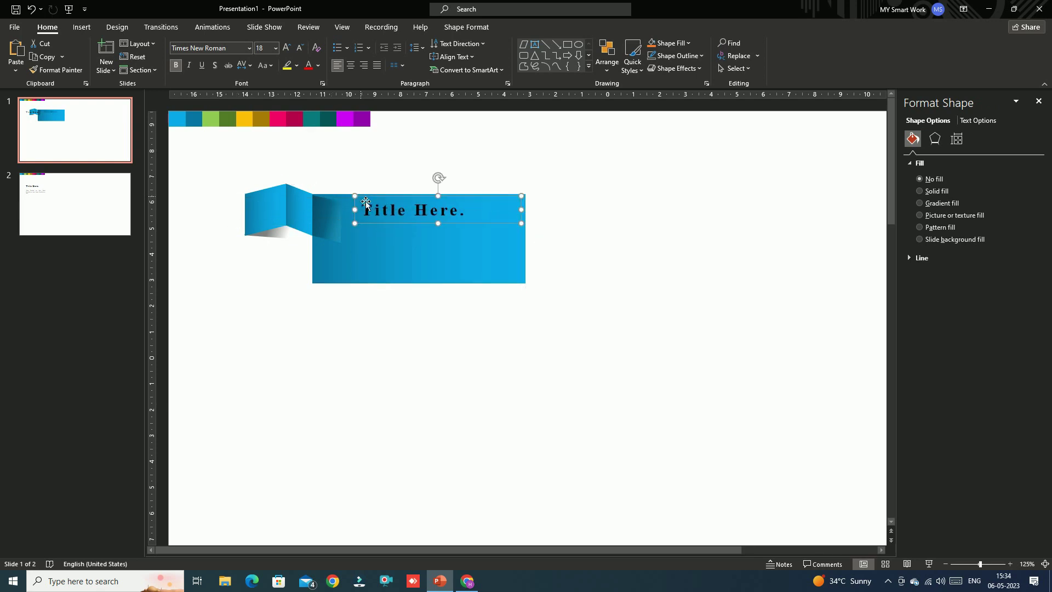
pyautogui.click(466, 27)
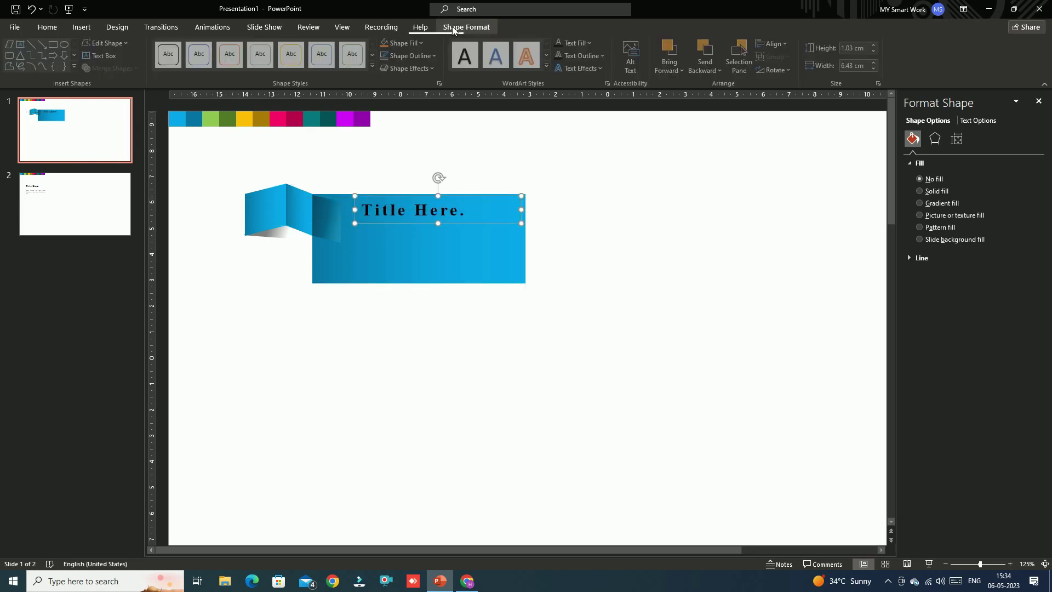
pyautogui.click(574, 44)
pyautogui.click(560, 71)
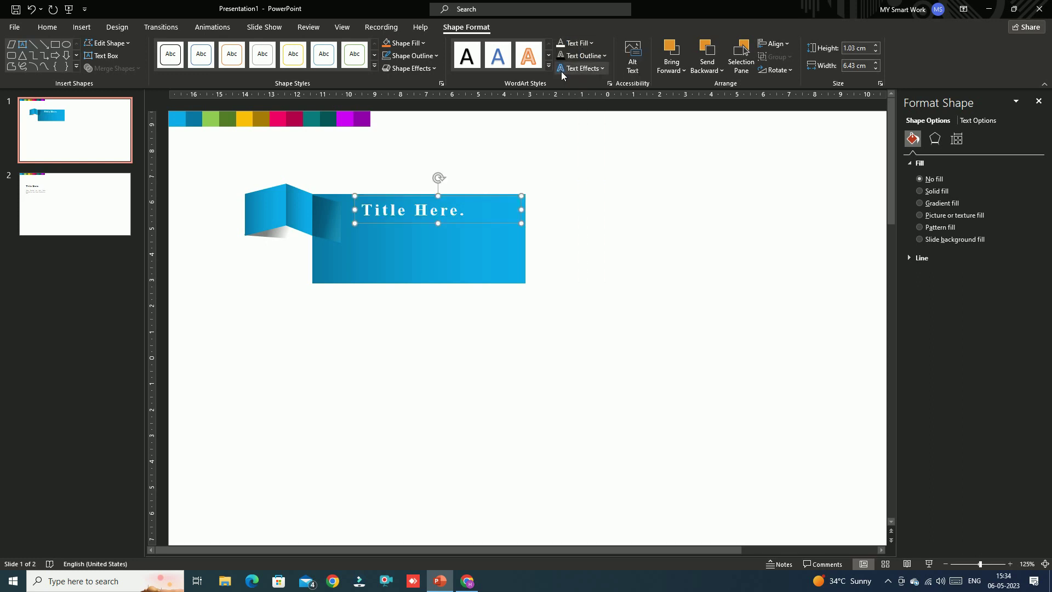
# - Draw a white horizontal line just under the title
pyautogui.click(33, 44)
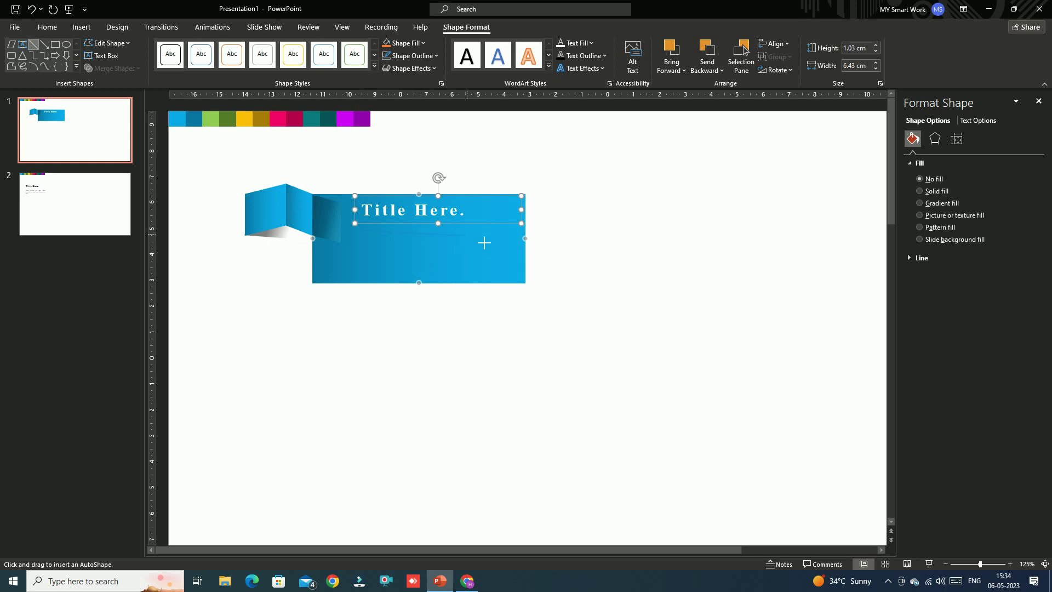
pyautogui.moveTo(364, 230); pyautogui.dragTo(496, 231)
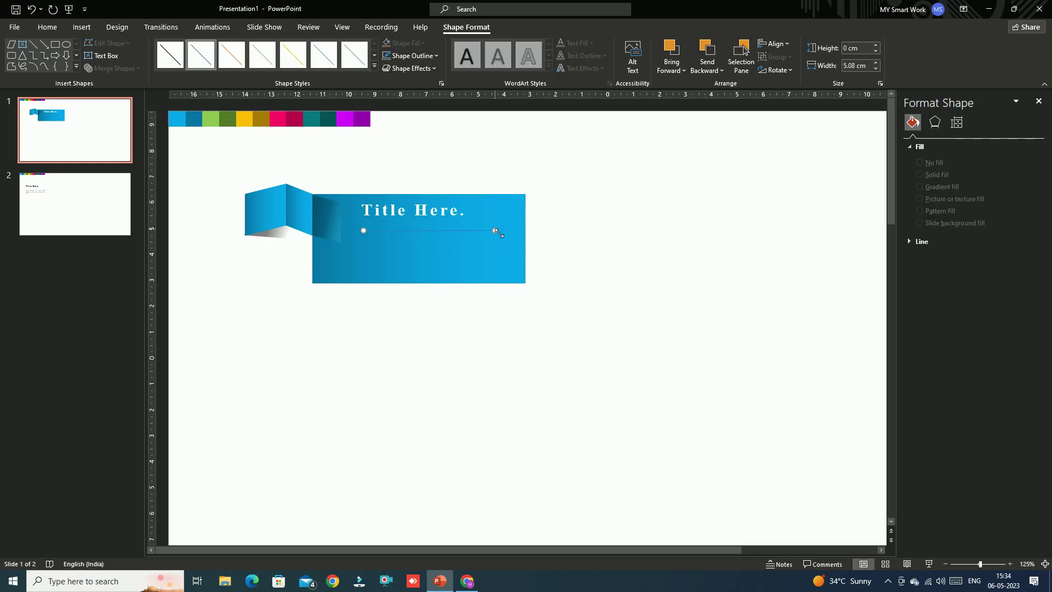
pyautogui.click(429, 56)
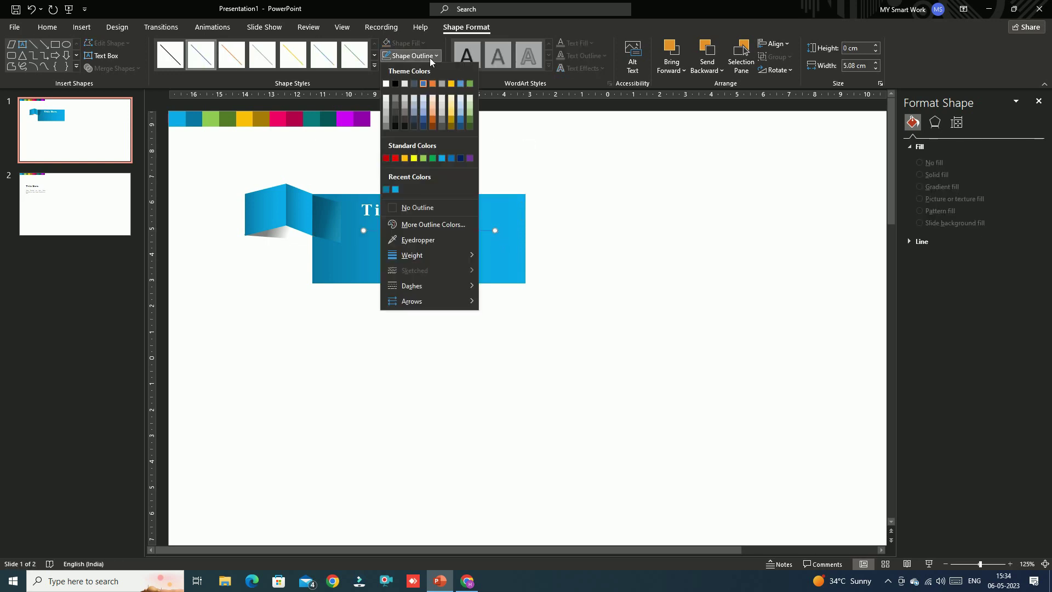
pyautogui.click(387, 84)
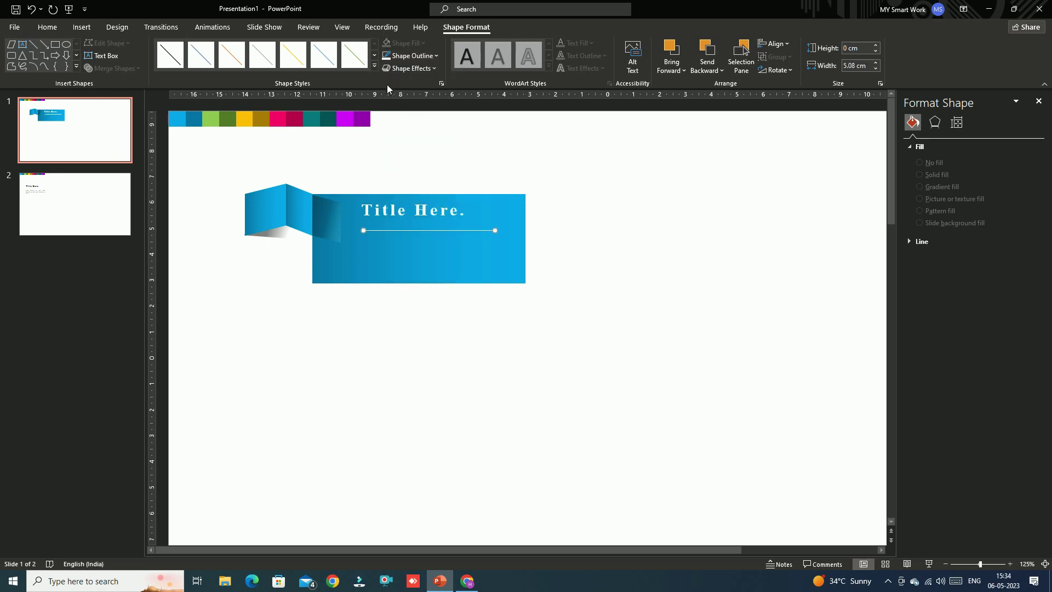
pyautogui.press('Up')
pyautogui.press('Up')
pyautogui.click(100, 203)
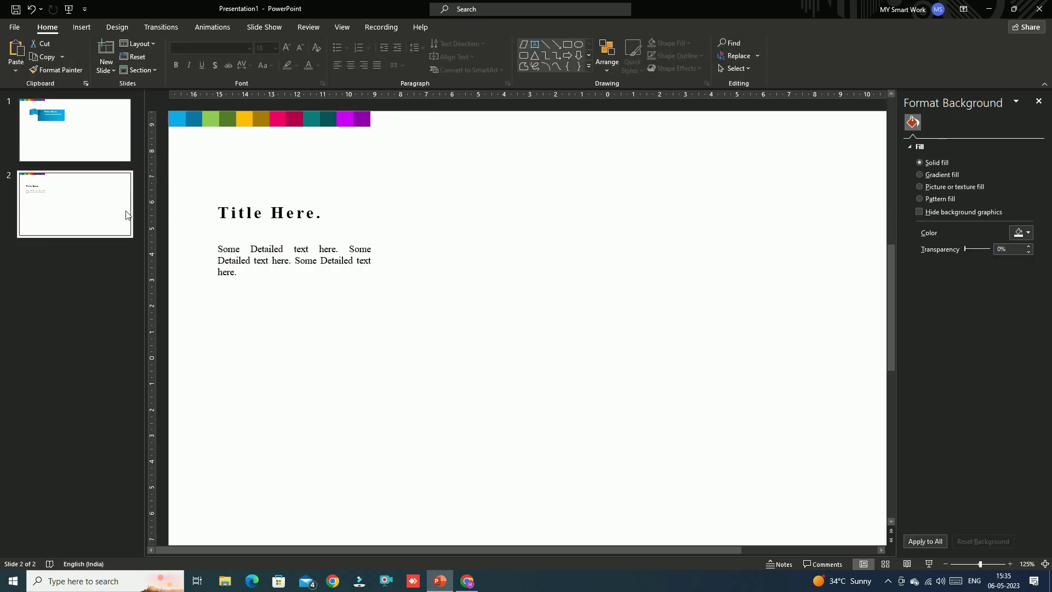
# - Paste slide 2's body text under the divider line and make it white
pyautogui.click(226, 251)
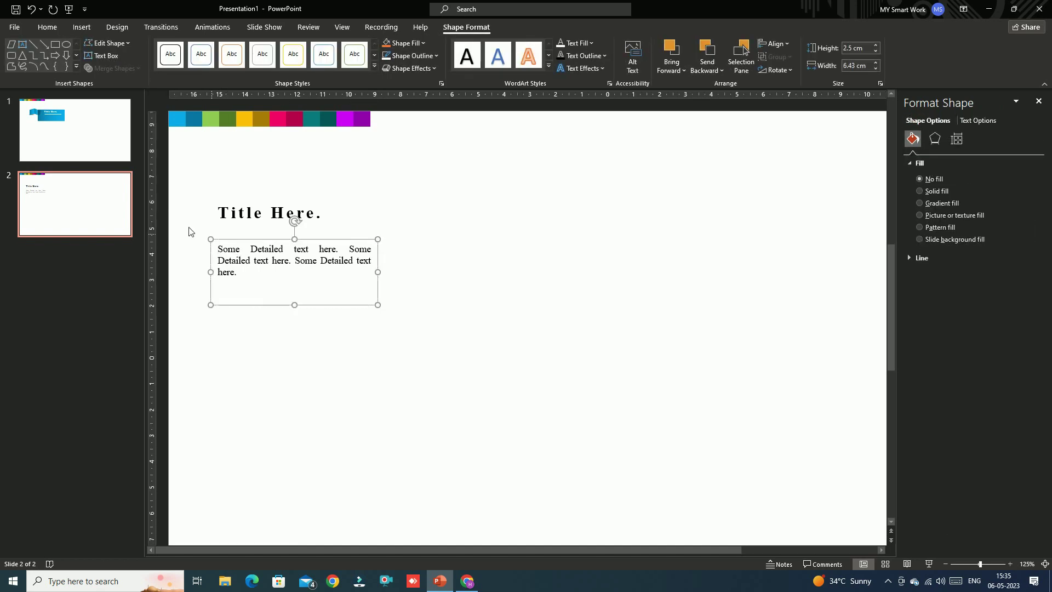
pyautogui.click(96, 144)
pyautogui.hotkey('ctrl', 'v')
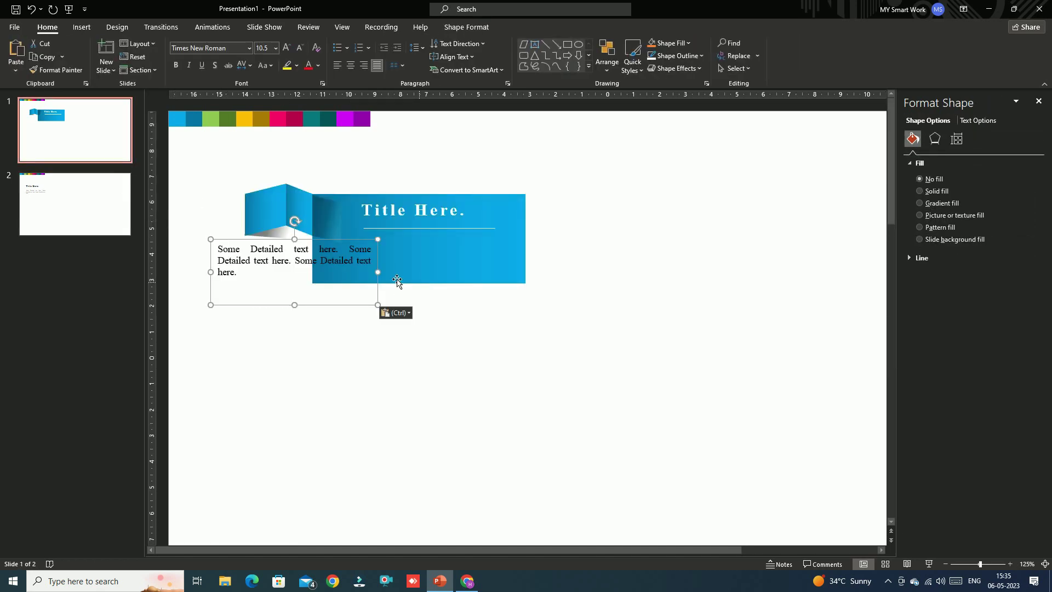
pyautogui.moveTo(275, 247); pyautogui.dragTo(420, 241)
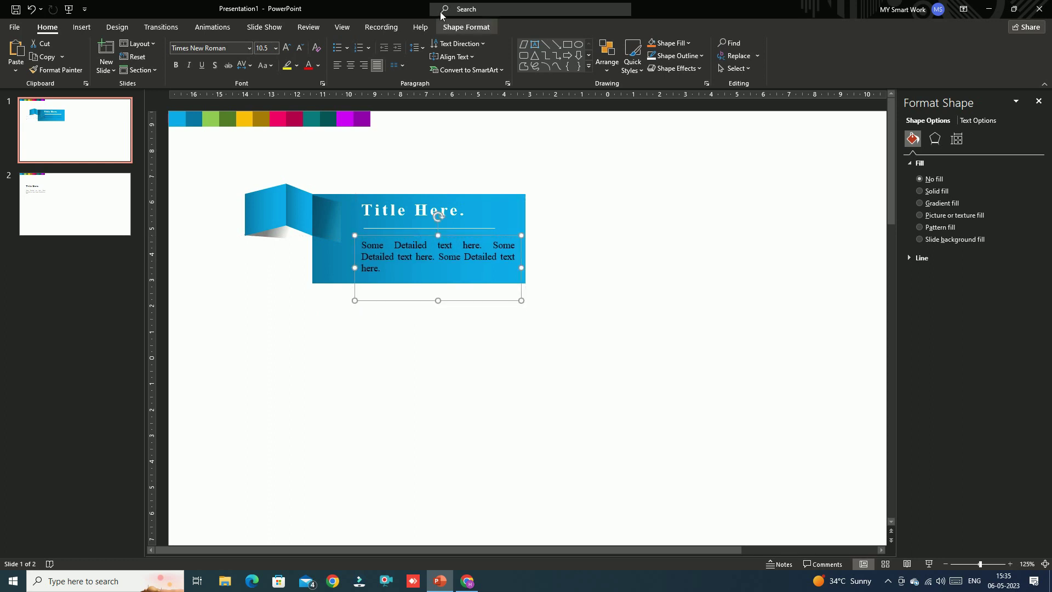
pyautogui.click(467, 27)
pyautogui.click(575, 43)
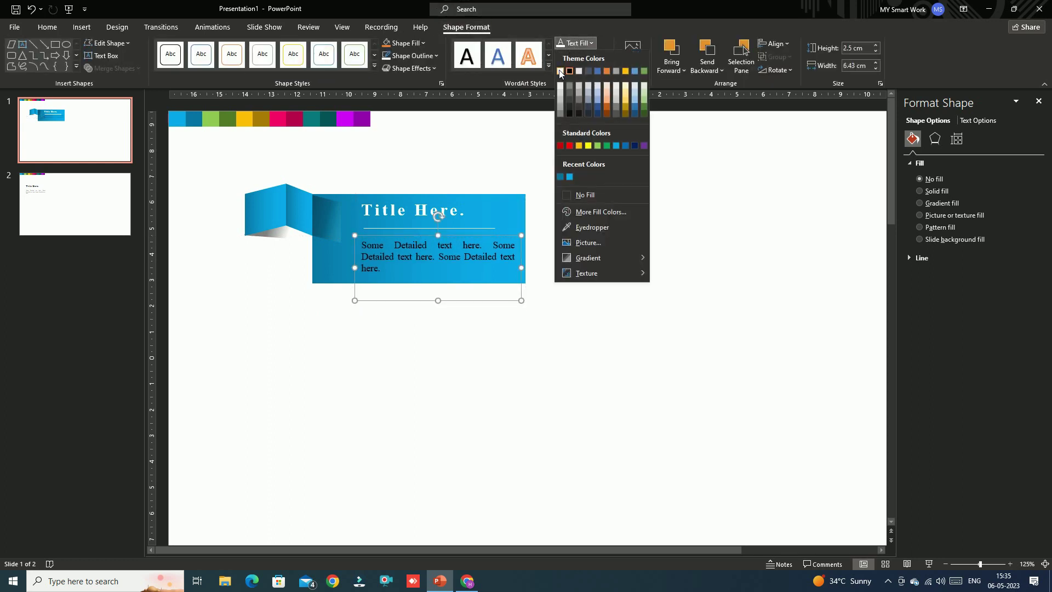
pyautogui.click(561, 70)
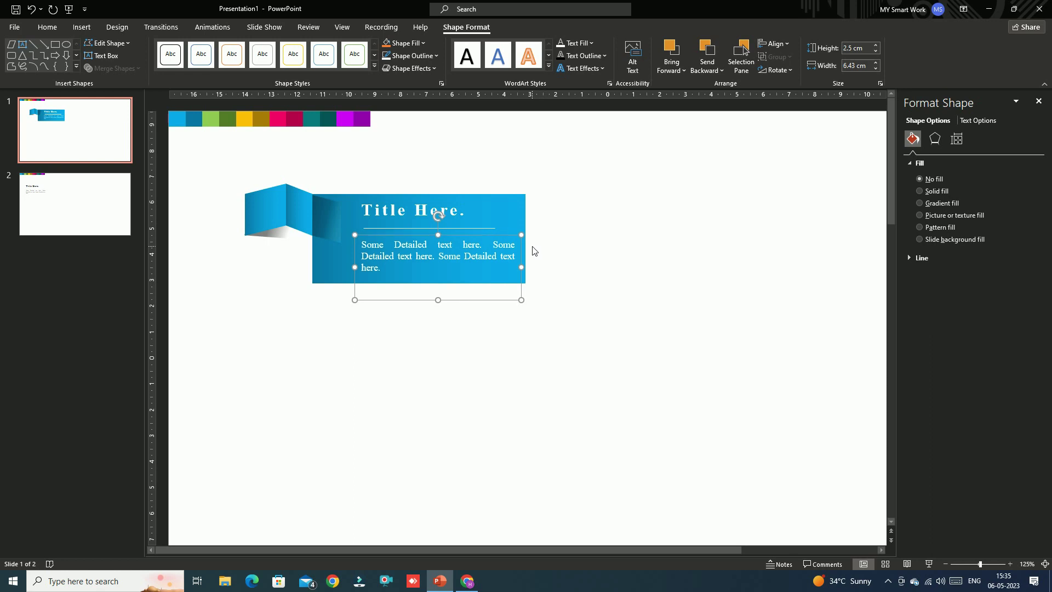
pyautogui.press('Up')
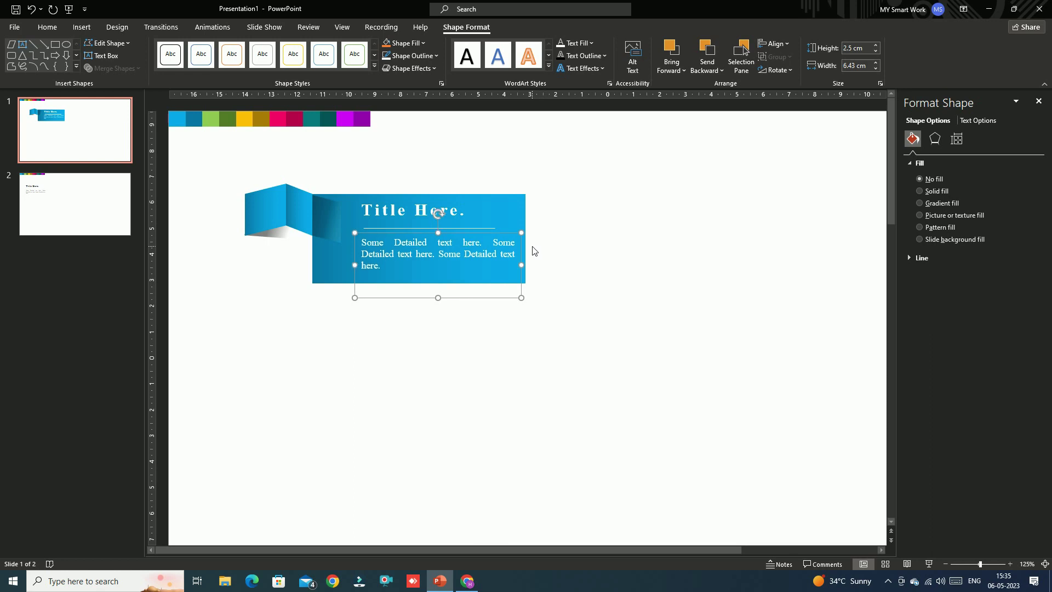
# - Set the body text's font size to 10.5 pt
pyautogui.click(46, 27)
pyautogui.click(301, 50)
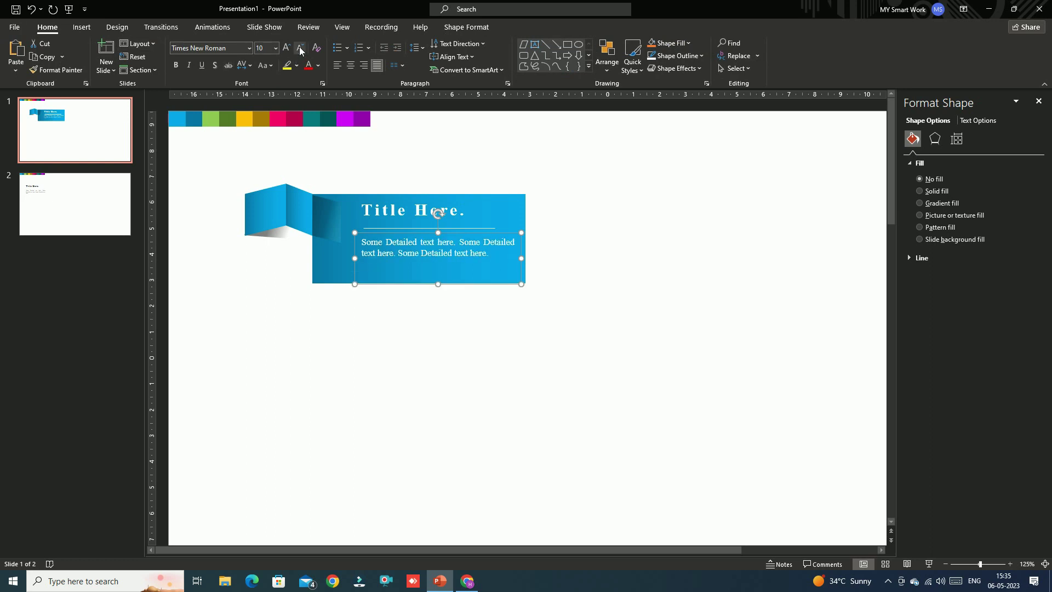
pyautogui.click(286, 48)
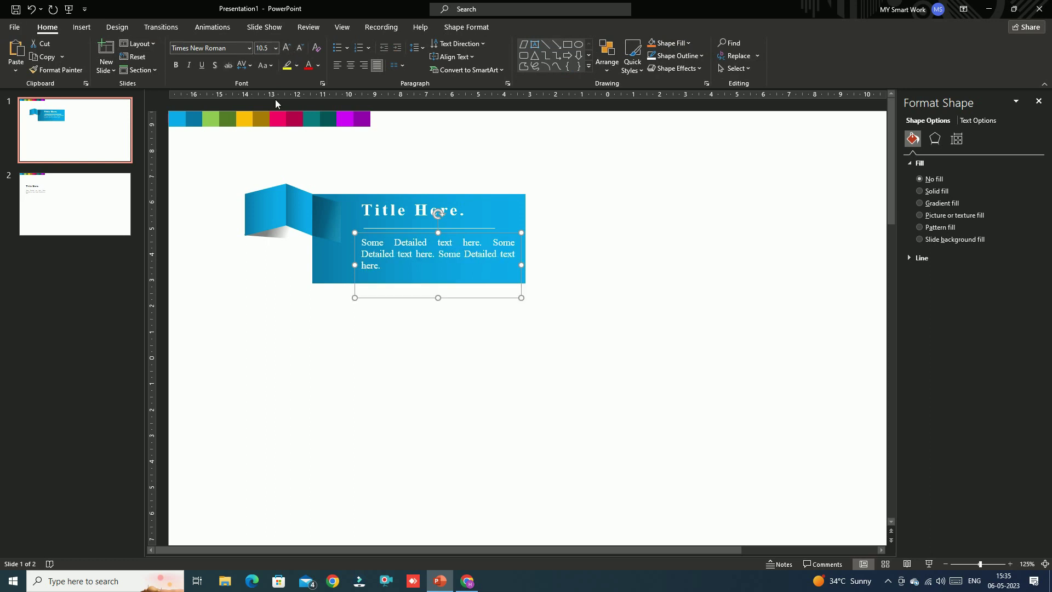
pyautogui.click(242, 334)
pyautogui.keyDown('ctrl'); pyautogui.scroll(-2, 245, 336); pyautogui.keyUp('ctrl')
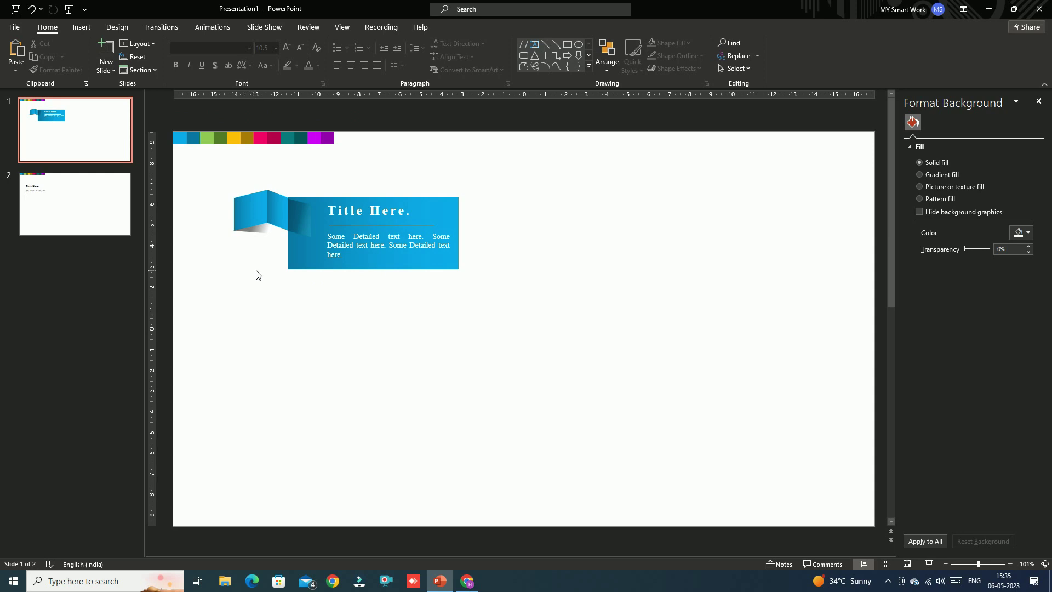
pyautogui.click(82, 27)
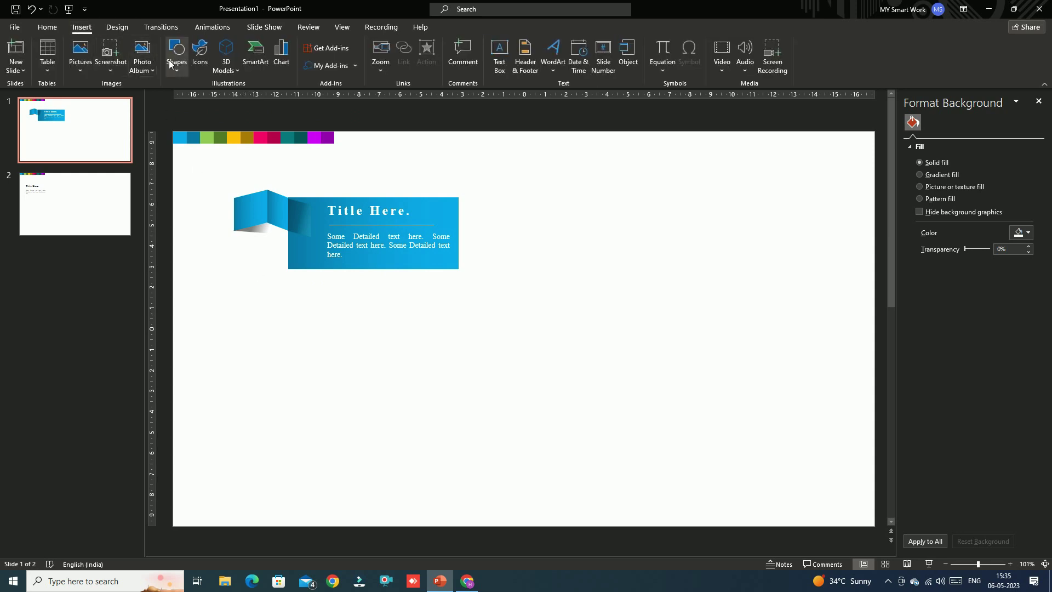
# - Add a small text box reading 01 on the banner's left fold
pyautogui.click(170, 62)
pyautogui.click(183, 98)
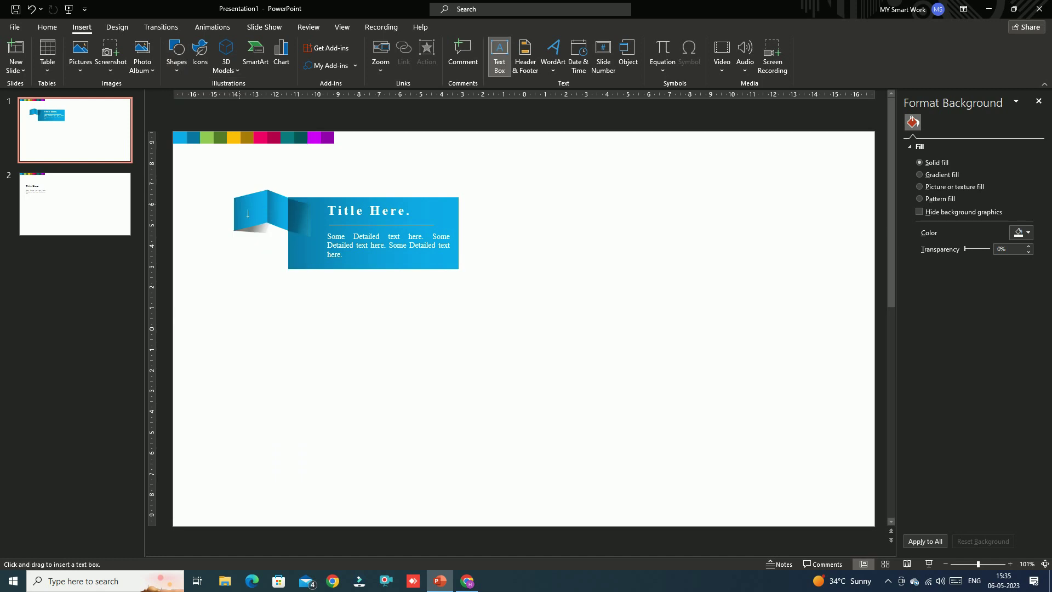
pyautogui.moveTo(240, 199); pyautogui.dragTo(265, 222)
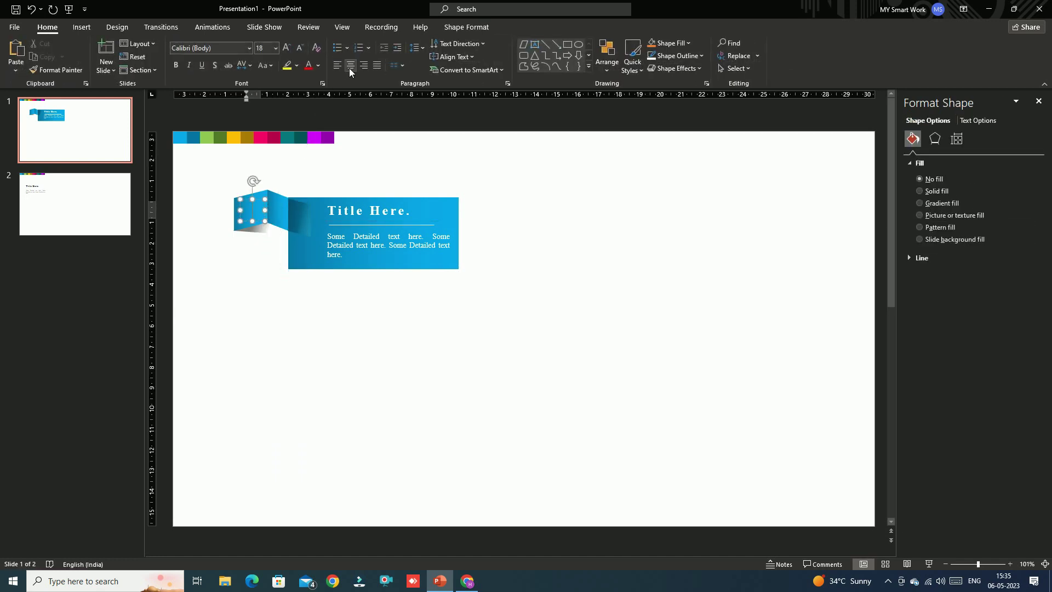
pyautogui.write('01')
# - Set the 01 text to Times New Roman in white
pyautogui.hotkey('ctrl', 'a')
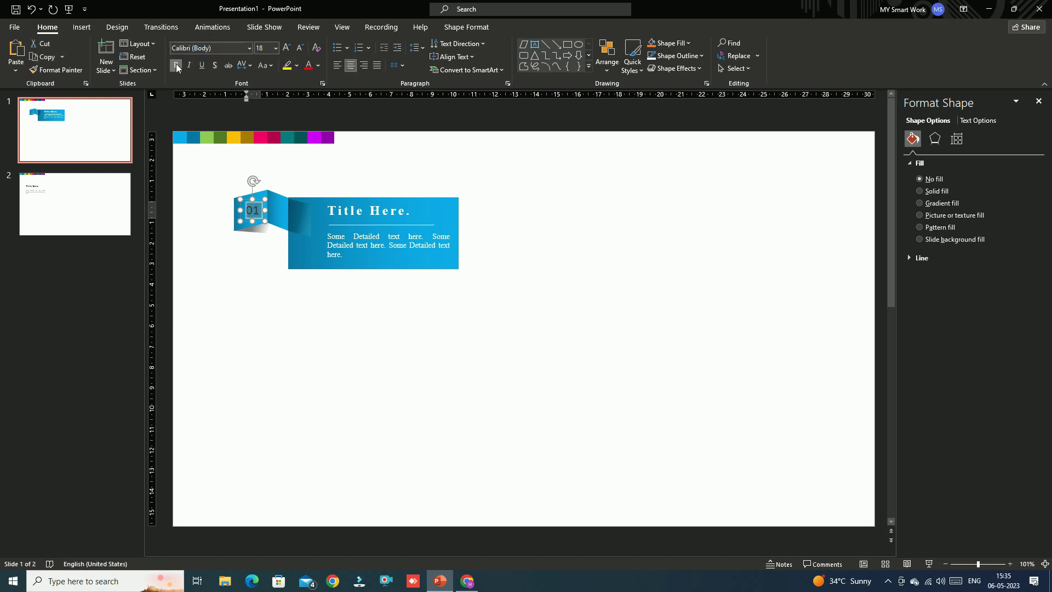
pyautogui.click(250, 50)
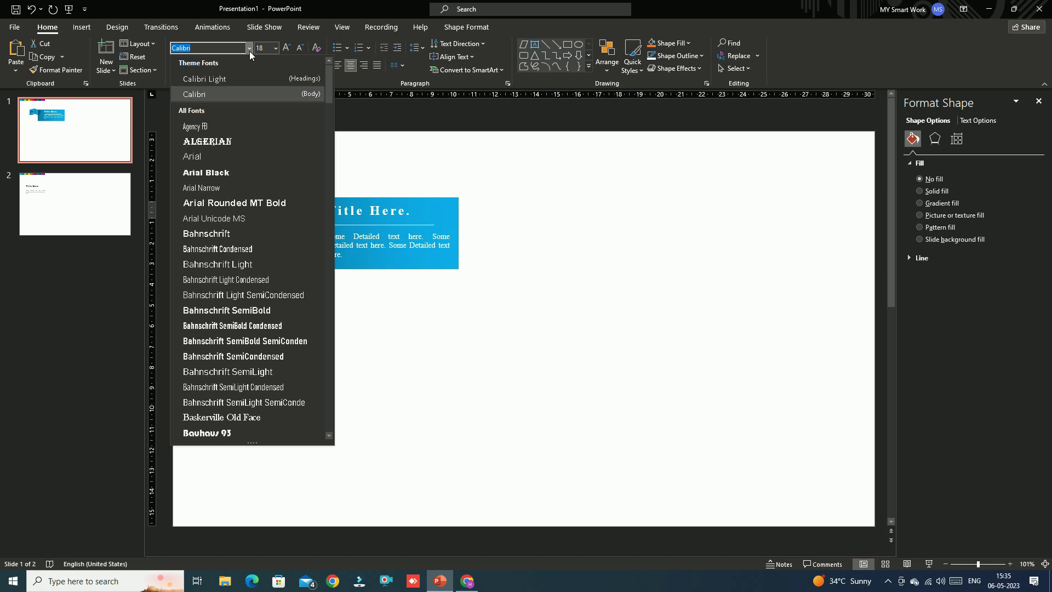
pyautogui.write('Times New Roman')
pyautogui.press('Return')
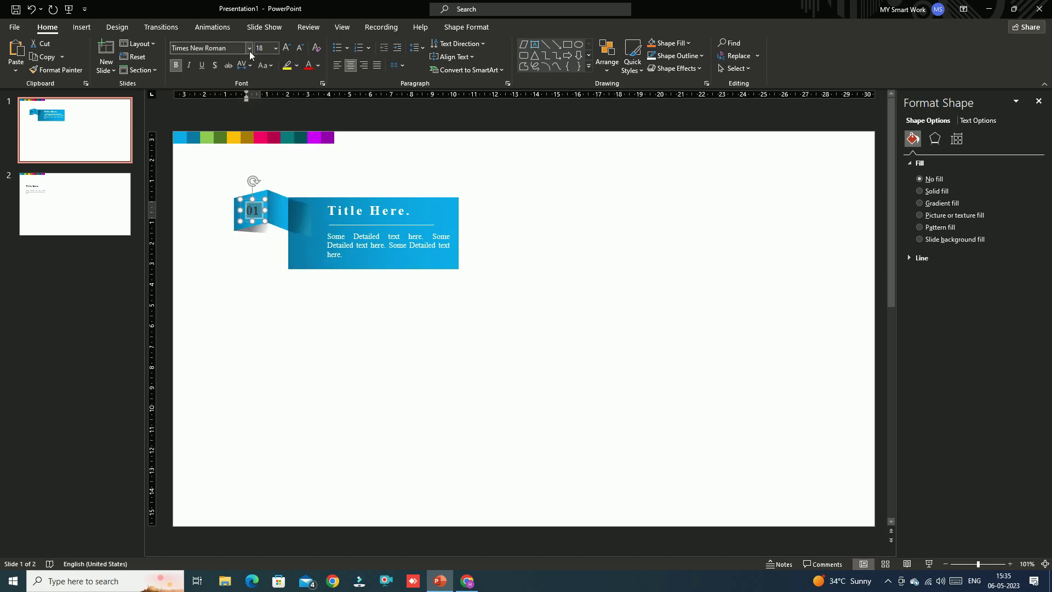
pyautogui.click(466, 27)
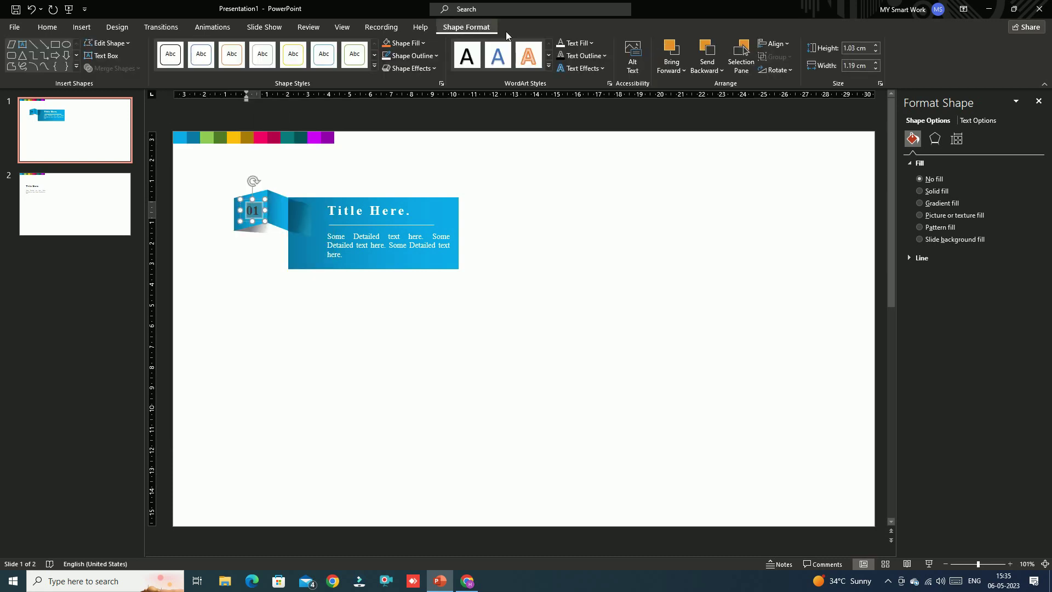
pyautogui.click(576, 41)
pyautogui.click(560, 71)
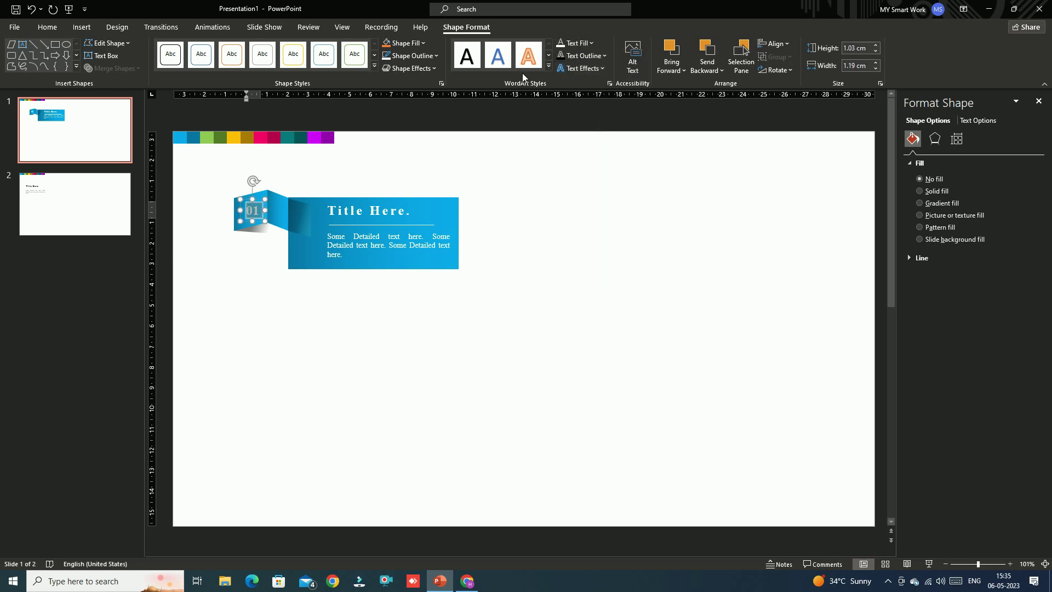
# - Enlarge the 01 text to 24 pt and widen its box to fit one line
pyautogui.click(49, 28)
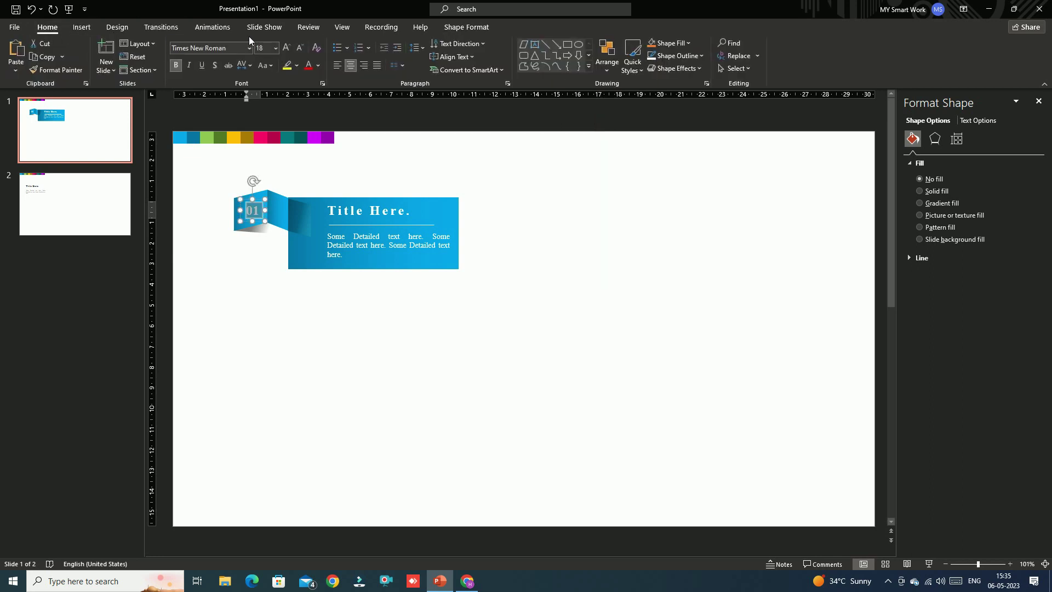
pyautogui.click(286, 49)
pyautogui.click(286, 50)
pyautogui.moveTo(265, 224)
pyautogui.mouseDown()
pyautogui.moveTo(277, 224)
pyautogui.moveTo(243, 200)
pyautogui.mouseUp()
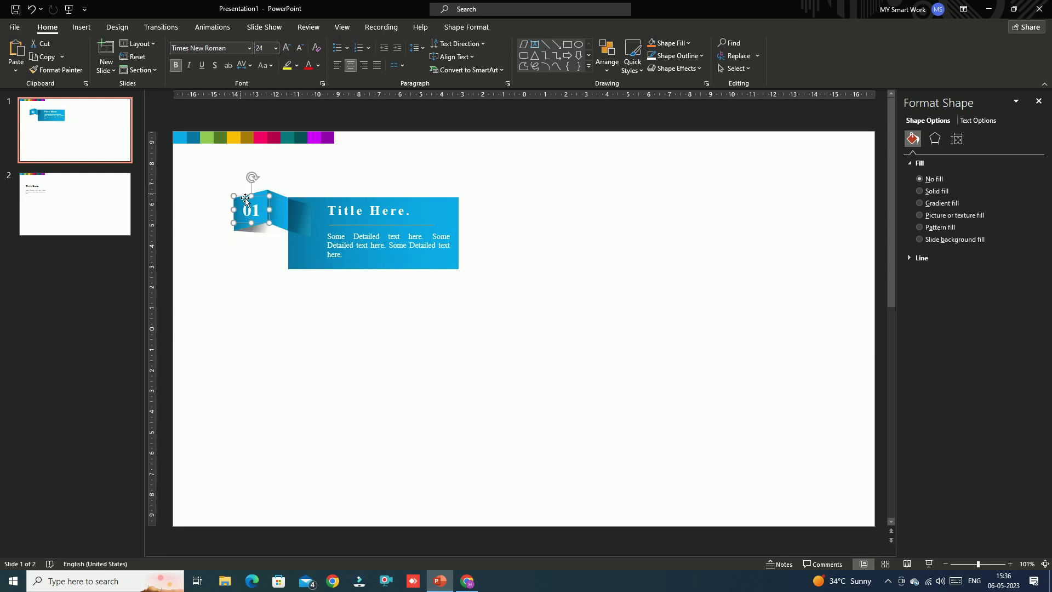
pyautogui.click(935, 138)
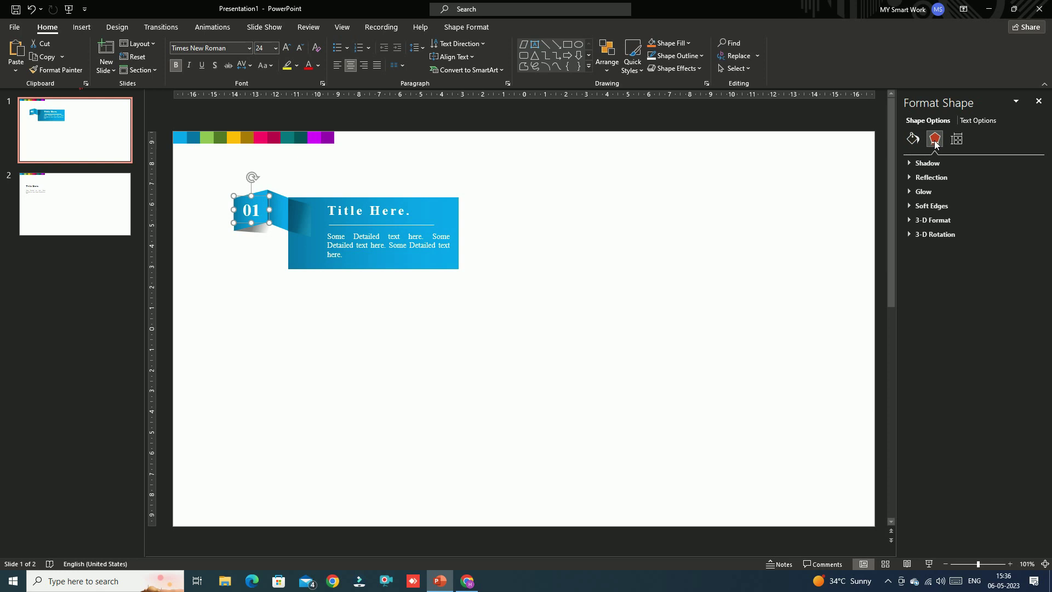
# - Tilt 01 with a parallel 3-D rotation preset (X 334°, Y 18°), widen it, and enlarge it to 28 pt
pyautogui.click(919, 234)
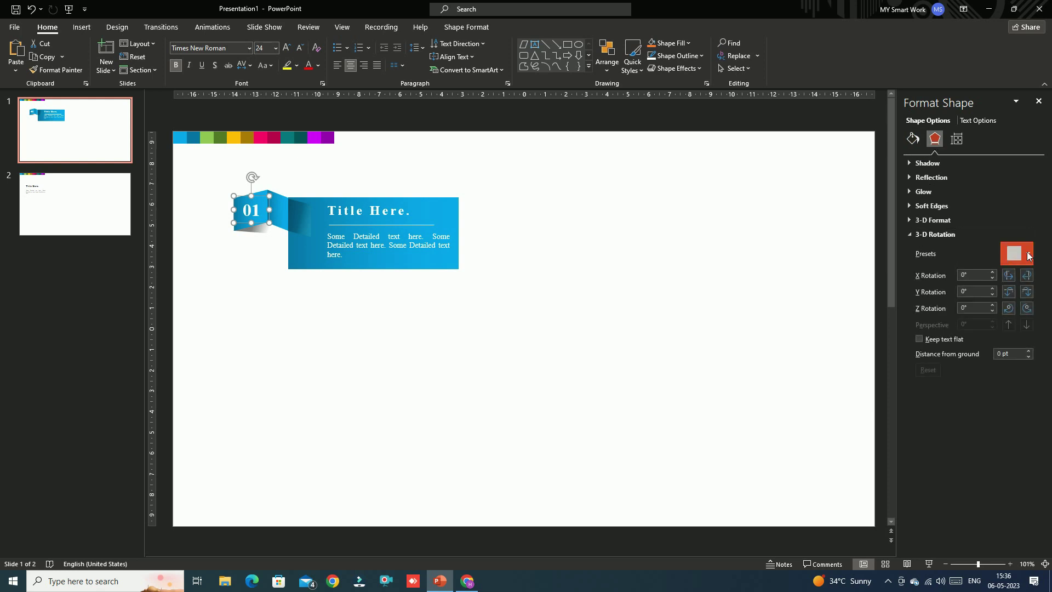
pyautogui.click(1015, 254)
pyautogui.click(959, 378)
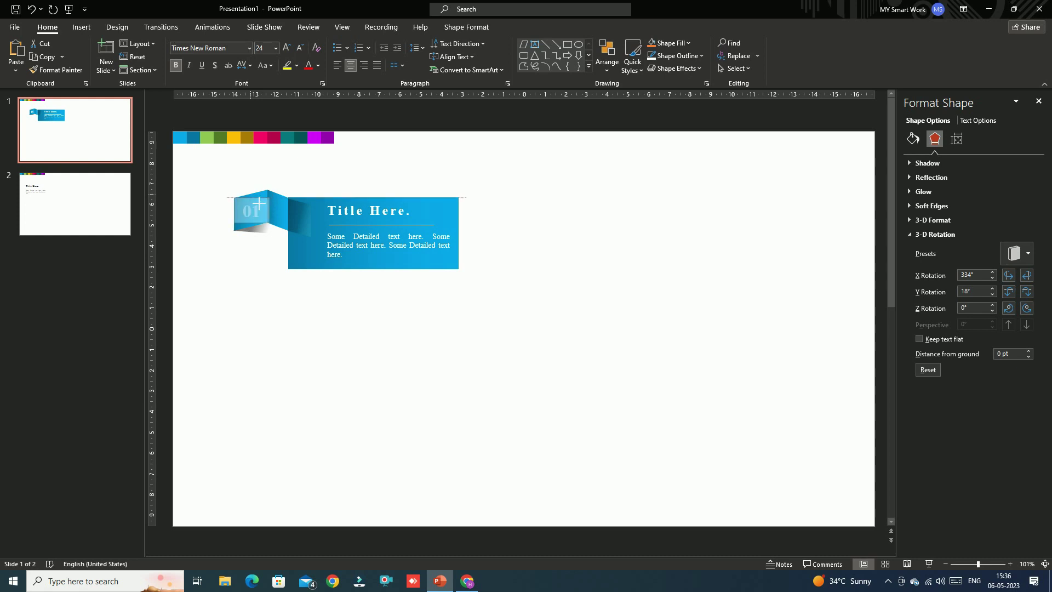
pyautogui.moveTo(275, 212); pyautogui.dragTo(230, 209)
pyautogui.click(286, 48)
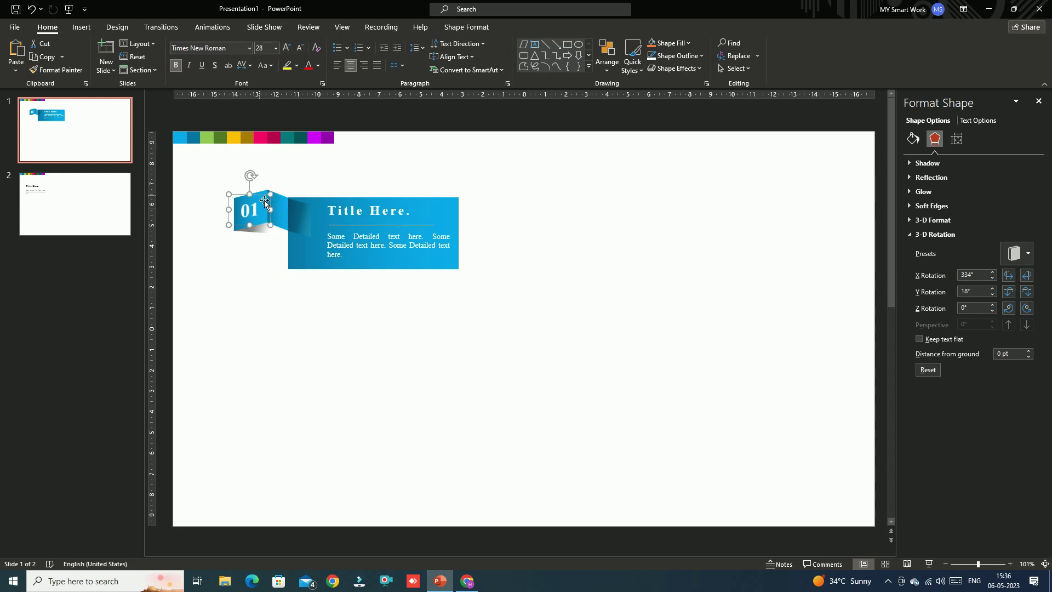
pyautogui.click(245, 269)
pyautogui.scroll(5, 243, 256)
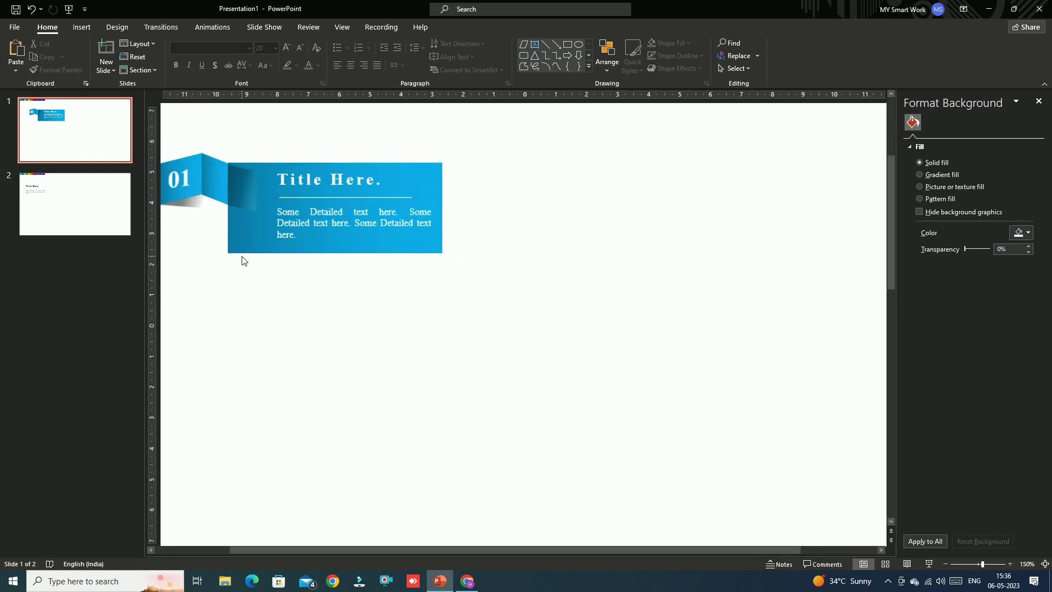
# - Select every 01 banner piece: ribbon, number, both folds, rectangle, title, divider line and body text
pyautogui.moveTo(311, 548); pyautogui.dragTo(236, 548)
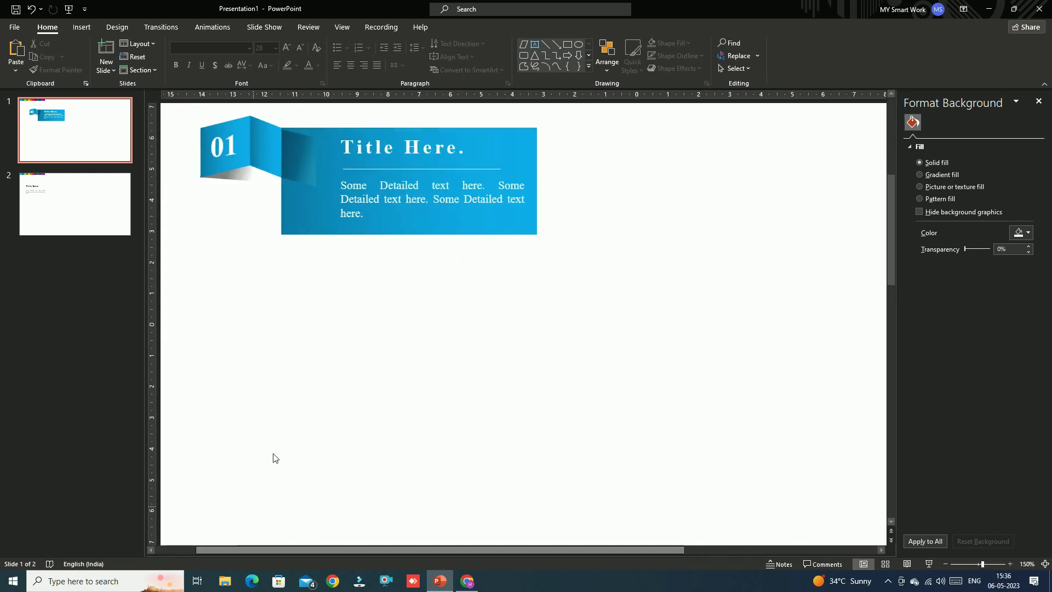
pyautogui.scroll(3, 303, 365)
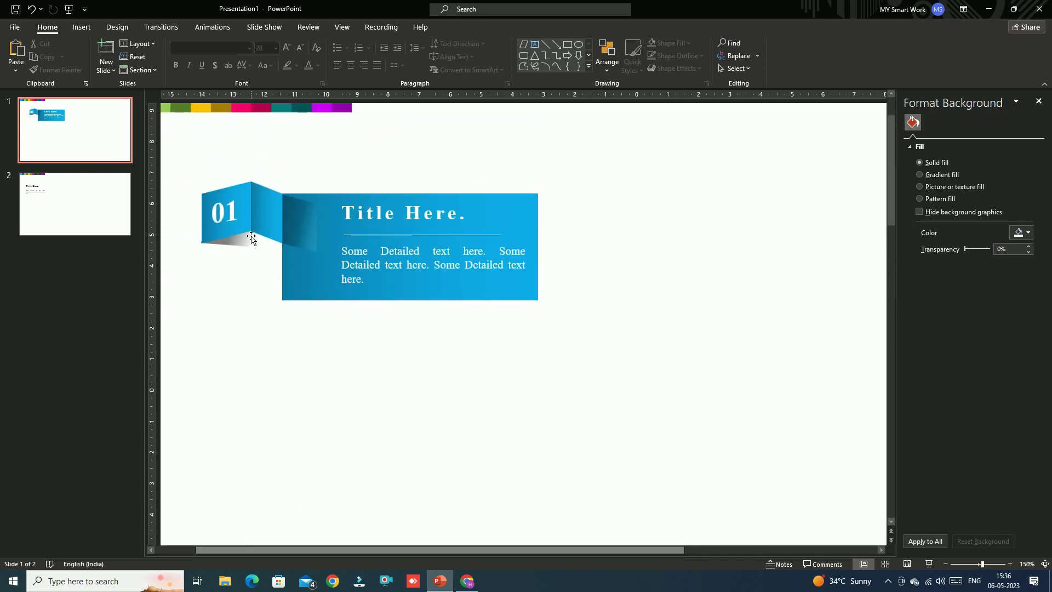
pyautogui.click(234, 245)
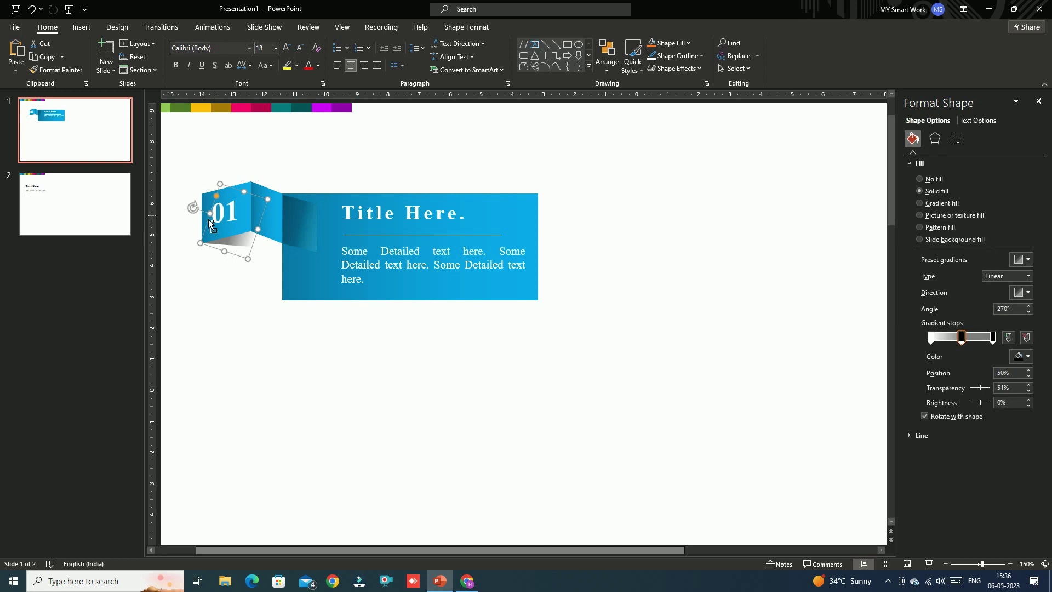
pyautogui.click(247, 244)
pyautogui.click(221, 233)
pyautogui.keyDown('shift'); pyautogui.click(209, 218); pyautogui.keyUp('shift')
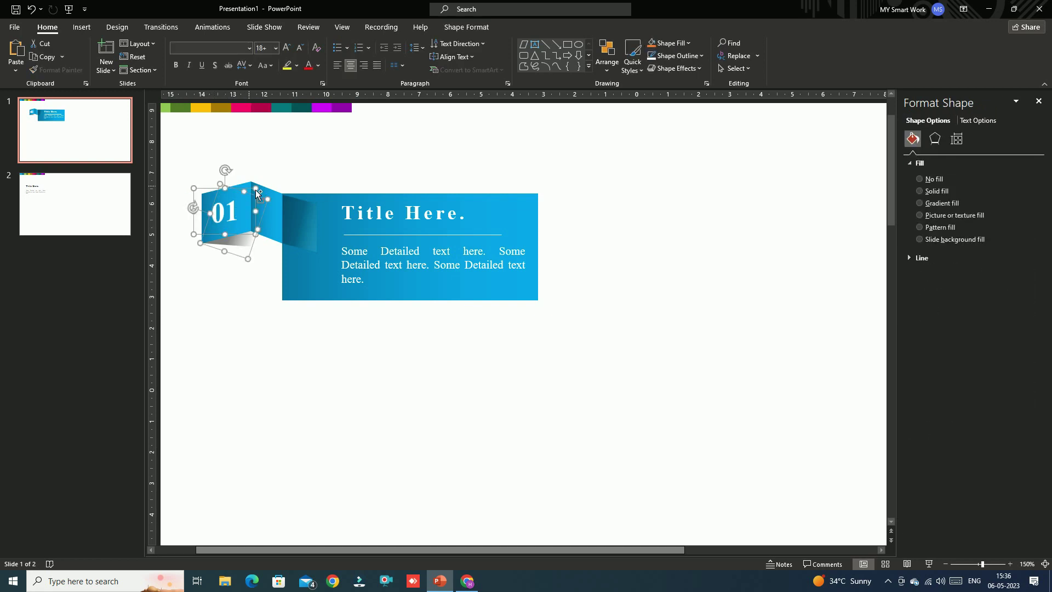
pyautogui.keyDown('shift'); pyautogui.click(288, 202); pyautogui.keyUp('shift')
pyautogui.keyDown('shift'); pyautogui.click(328, 217); pyautogui.keyUp('shift')
pyautogui.keyDown('shift'); pyautogui.click(347, 197); pyautogui.keyUp('shift')
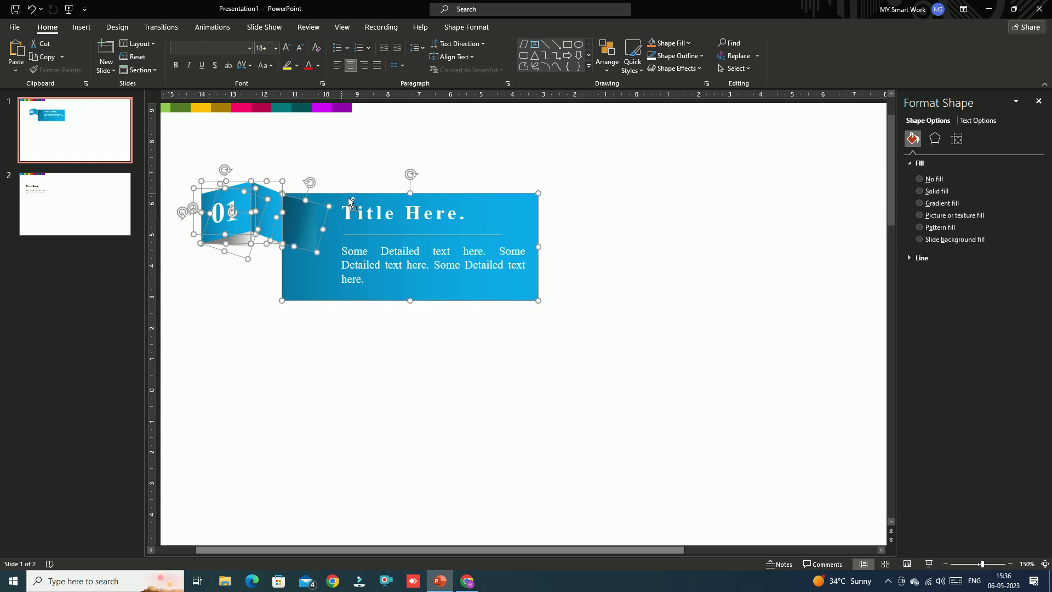
pyautogui.keyDown('shift'); pyautogui.click(351, 211); pyautogui.keyUp('shift')
pyautogui.keyDown('shift'); pyautogui.click(371, 235); pyautogui.keyUp('shift')
pyautogui.keyDown('shift'); pyautogui.click(374, 257); pyautogui.keyUp('shift')
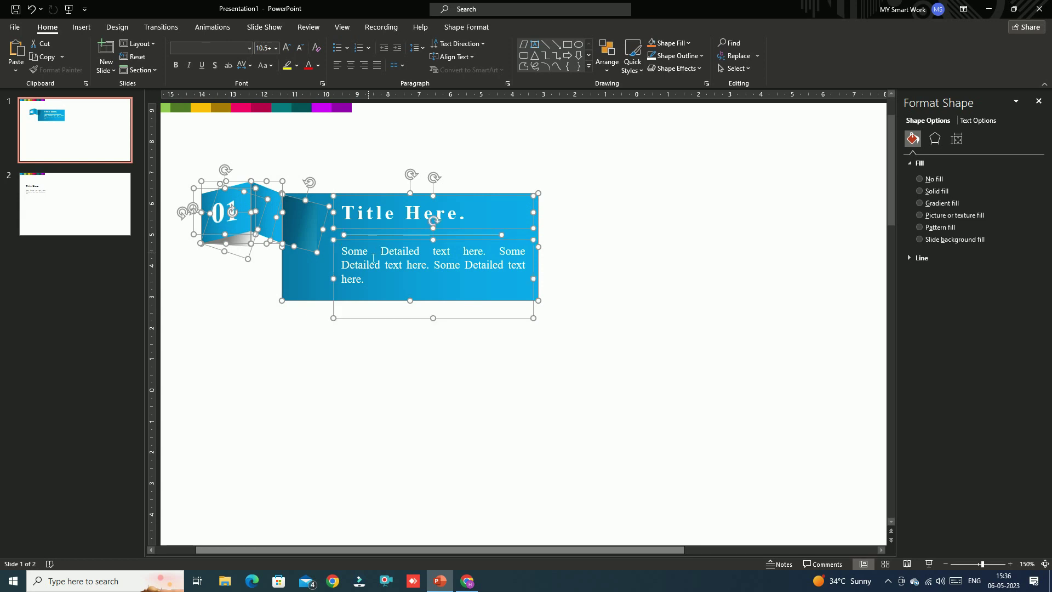
# - Group the selected pieces into one object and duplicate the grouped banner
pyautogui.rightClick(317, 225)
pyautogui.moveTo(353, 297)
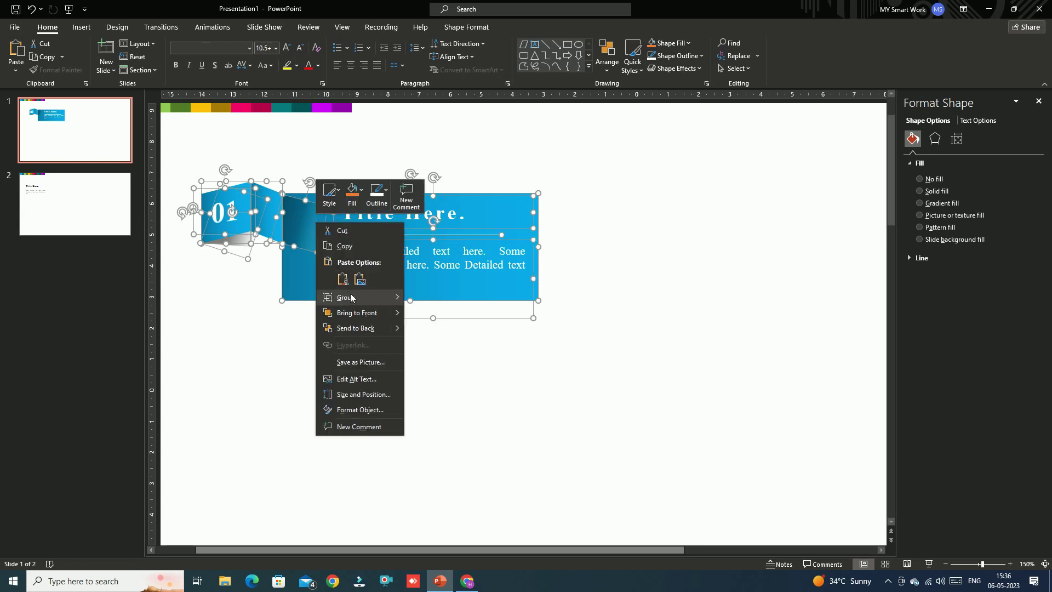
pyautogui.click(433, 299)
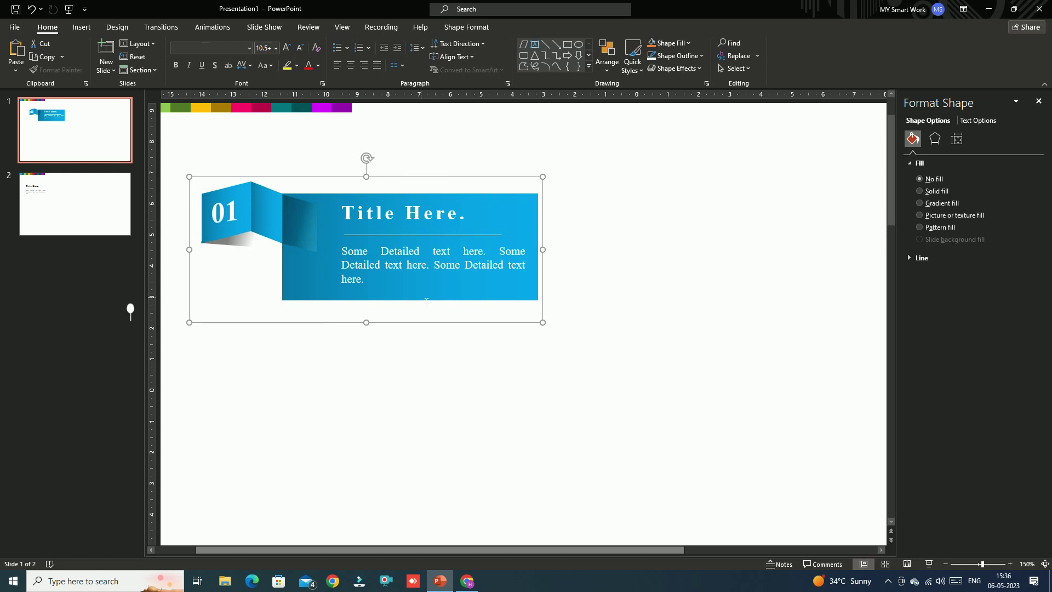
pyautogui.hotkey('ctrl', 'd')
# - Place the duplicate directly below the original and add a third banner beneath it
pyautogui.moveTo(354, 229); pyautogui.dragTo(340, 345)
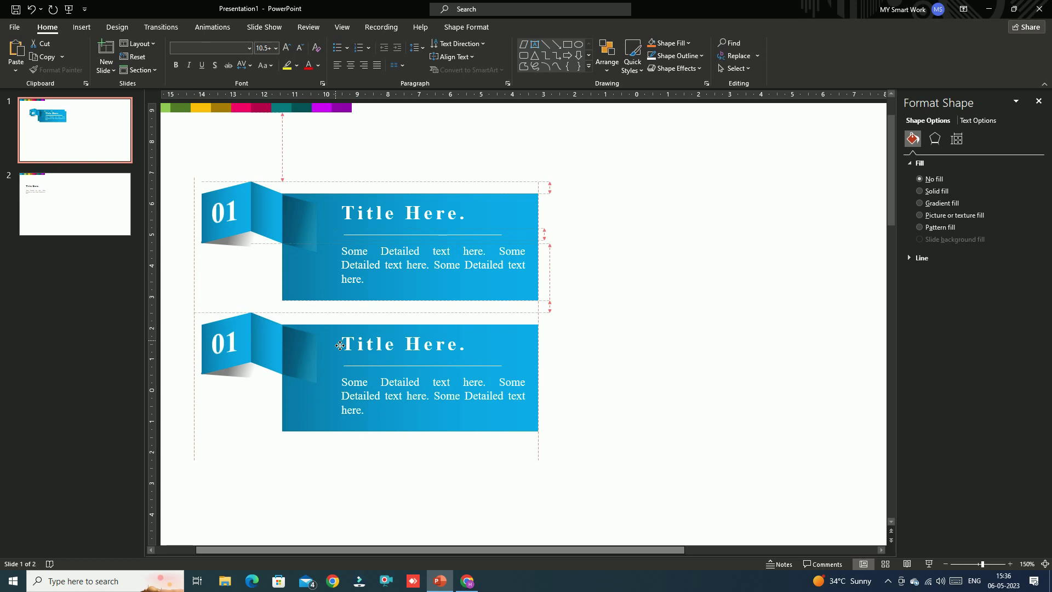
pyautogui.hotkey('ctrl', 'd')
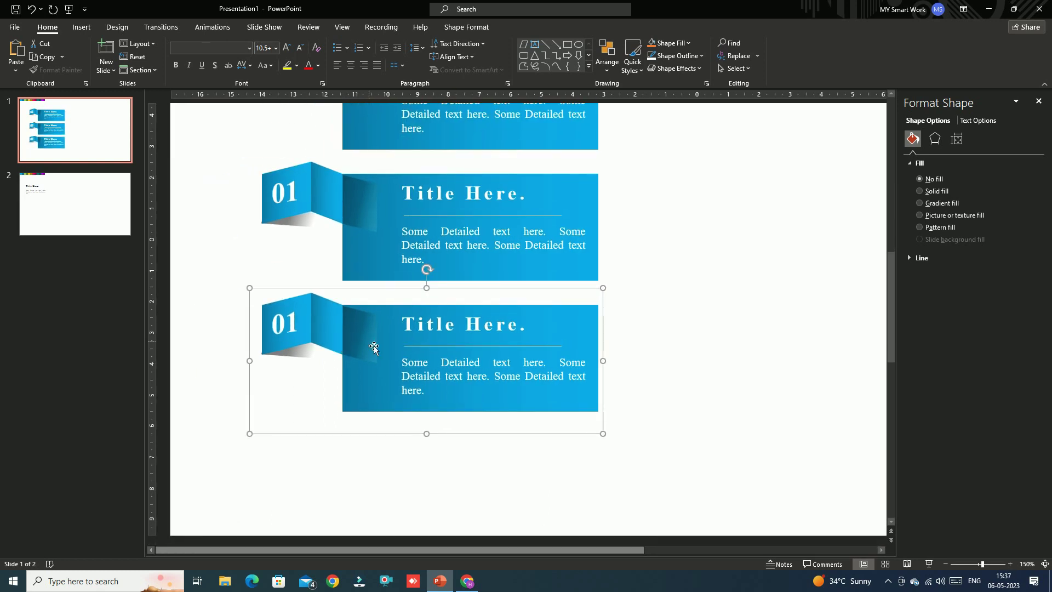
pyautogui.keyDown('ctrl'); pyautogui.scroll(-5, 458, 363); pyautogui.keyUp('ctrl')
# - Copy the three-banner column into a second column on the right
pyautogui.click(516, 307)
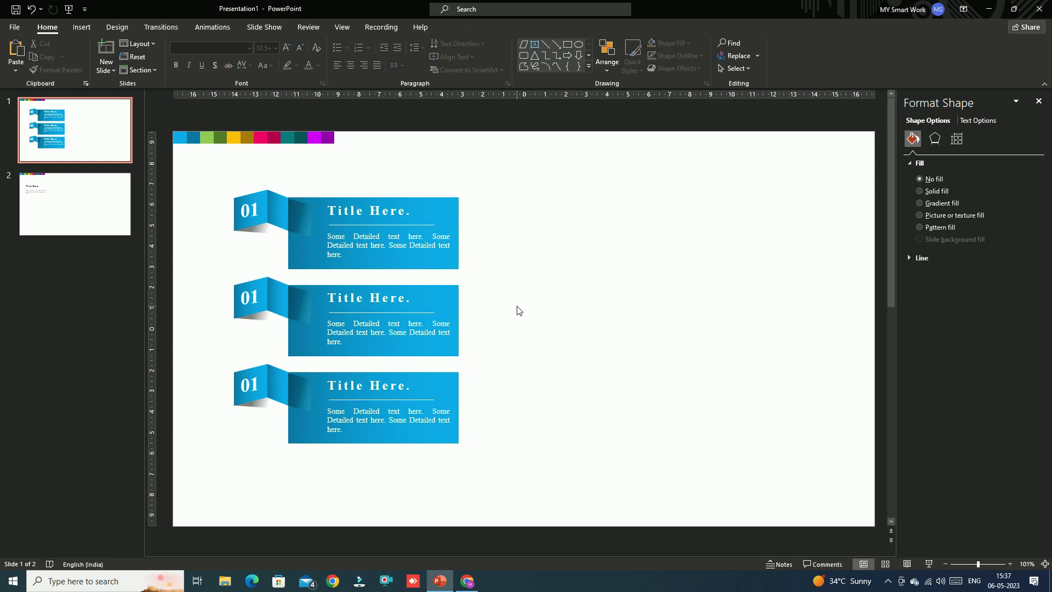
pyautogui.click(317, 219)
pyautogui.keyDown('shift'); pyautogui.click(307, 322); pyautogui.keyUp('shift')
pyautogui.keyDown('shift'); pyautogui.click(309, 406); pyautogui.keyUp('shift')
pyautogui.keyDown('ctrl'); pyautogui.moveTo(307, 403); pyautogui.dragTo(533, 397); pyautogui.keyUp('ctrl')
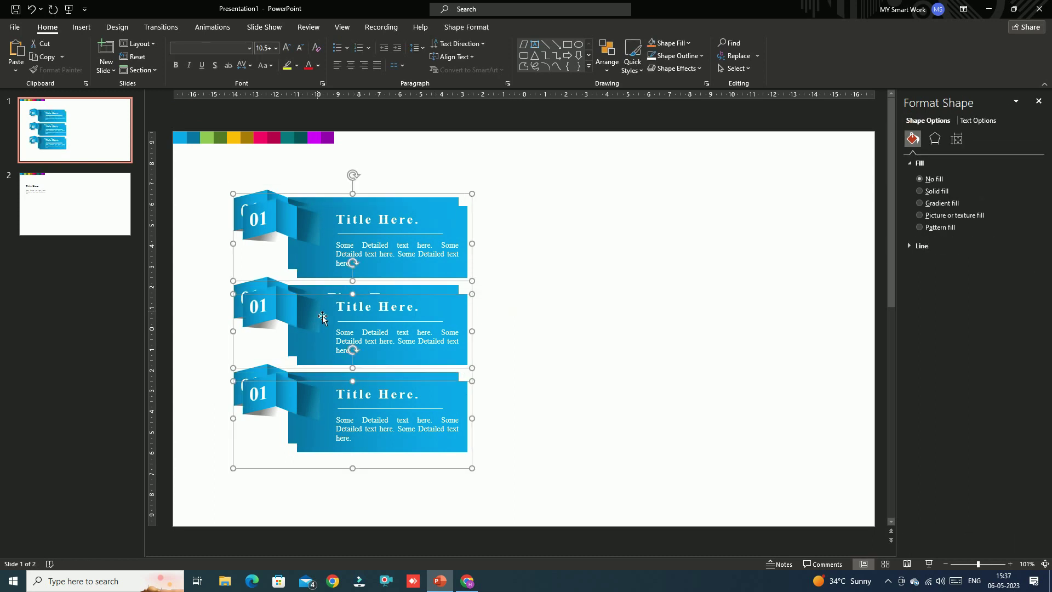
pyautogui.moveTo(547, 300); pyautogui.dragTo(603, 307)
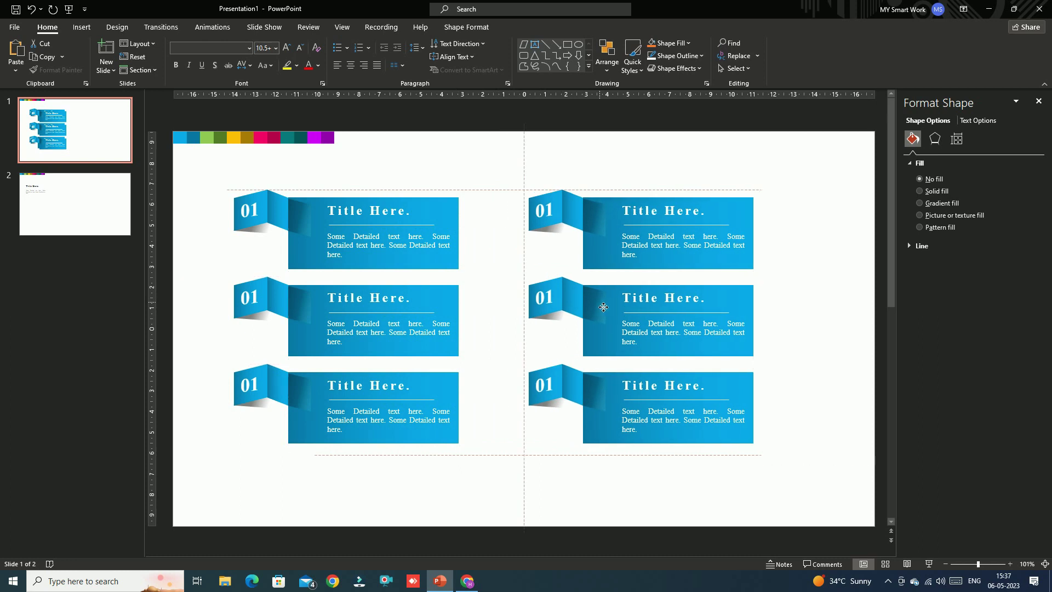
pyautogui.click(423, 482)
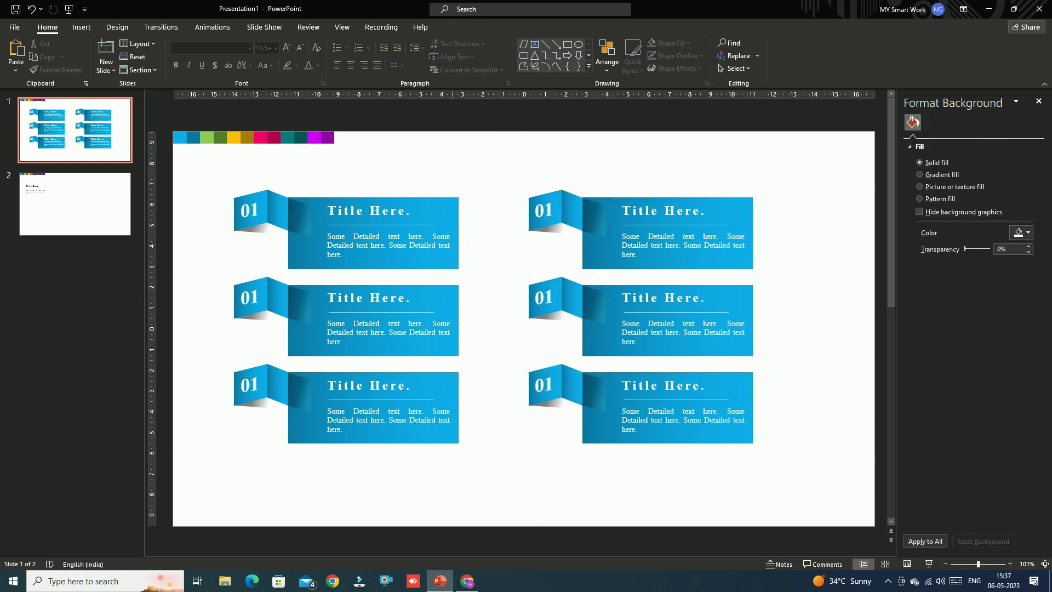
# - Shift all six banners together toward the centre of the slide
pyautogui.click(1044, 104)
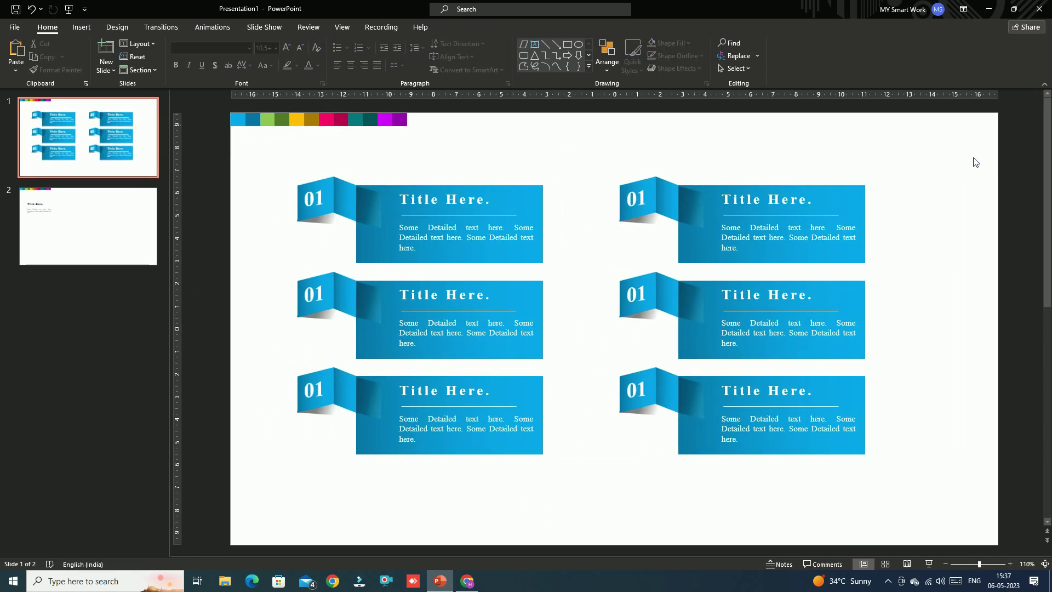
pyautogui.moveTo(281, 157); pyautogui.dragTo(904, 519)
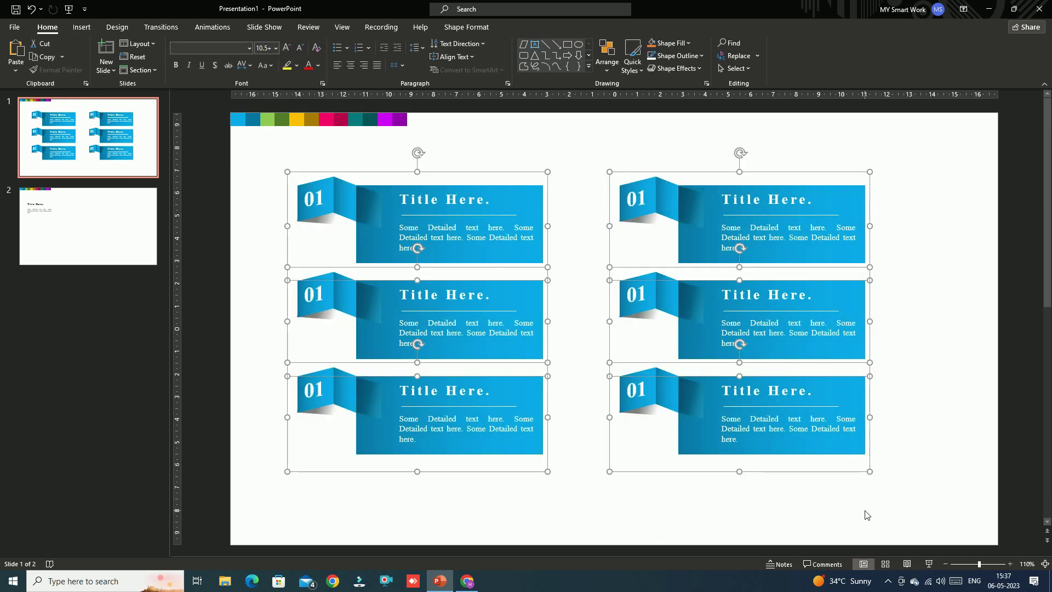
pyautogui.click(944, 565)
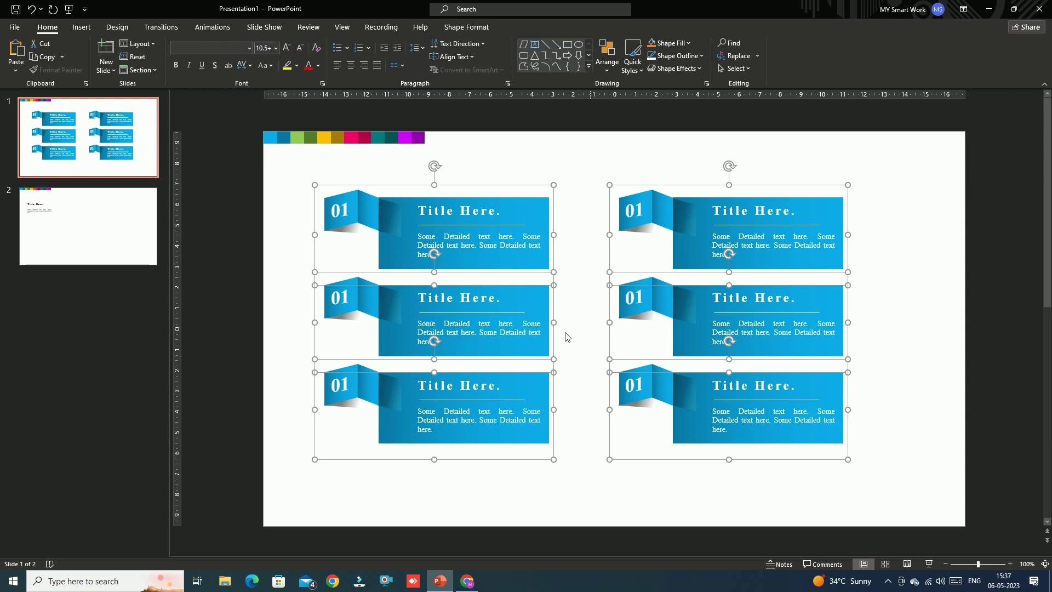
pyautogui.moveTo(387, 227); pyautogui.dragTo(431, 221)
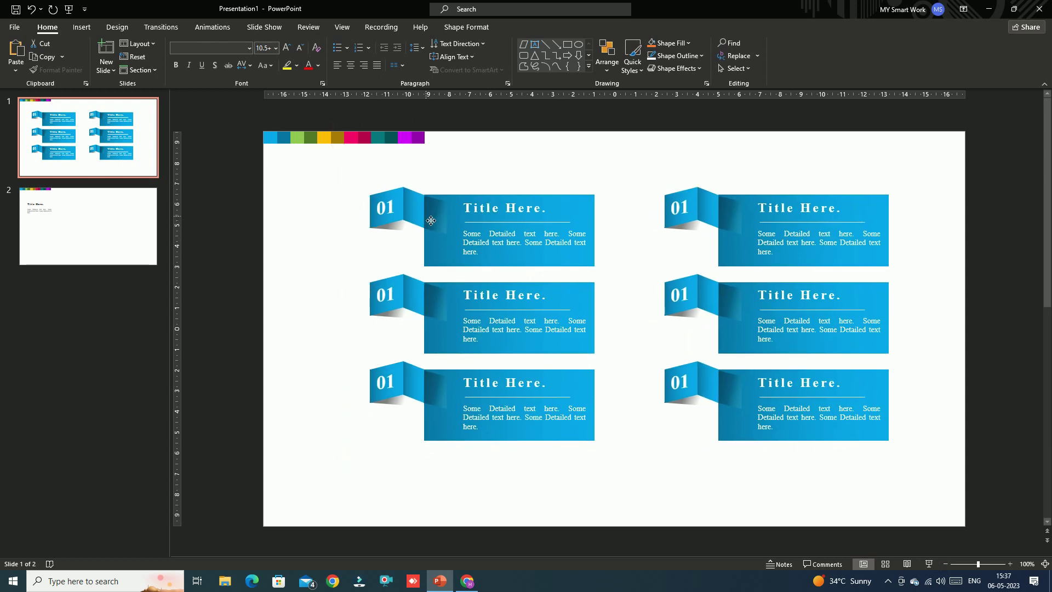
pyautogui.click(291, 273)
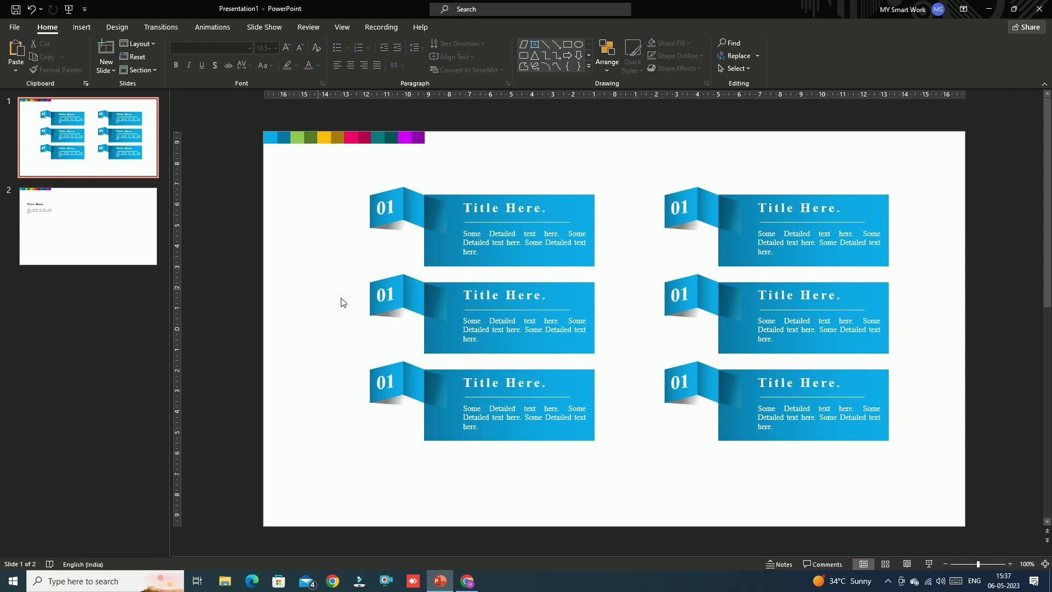
pyautogui.click(402, 289)
pyautogui.scroll(1, 369, 323)
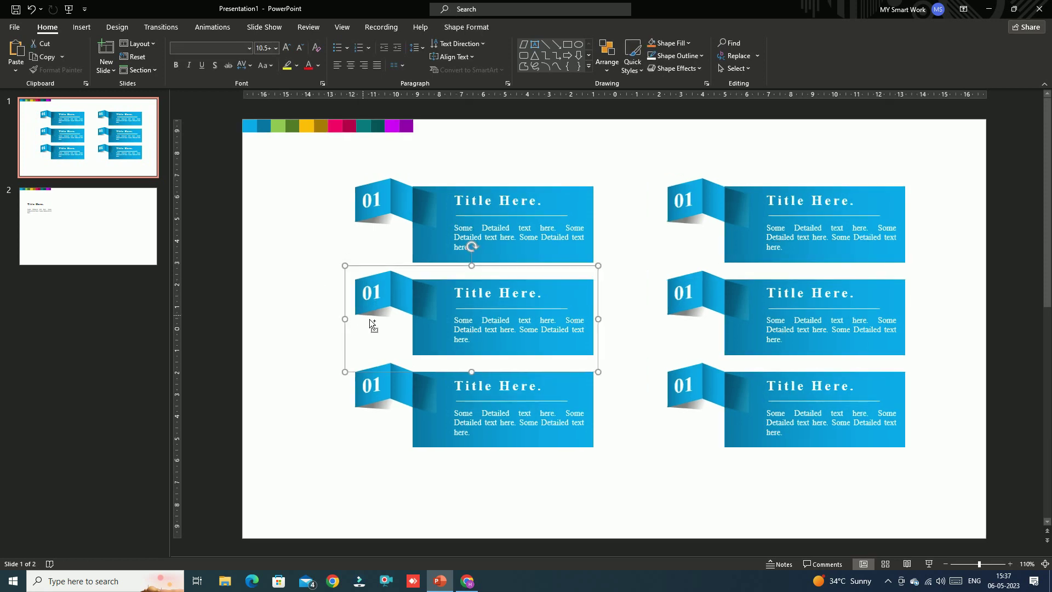
# - Give the middle-left number ribbon a gradient from green to dark green
pyautogui.click(382, 281)
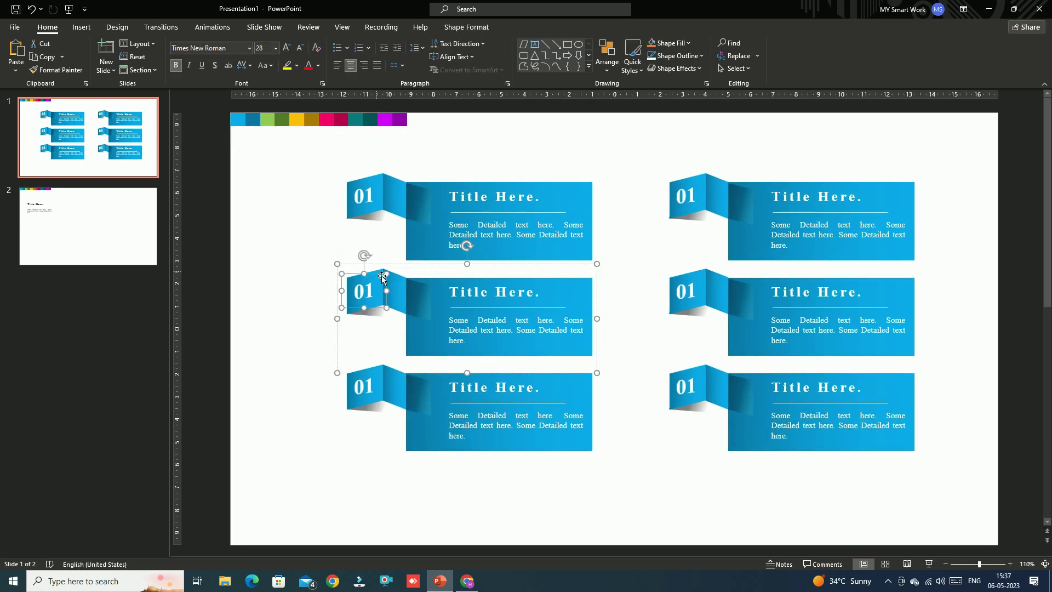
pyautogui.click(382, 277)
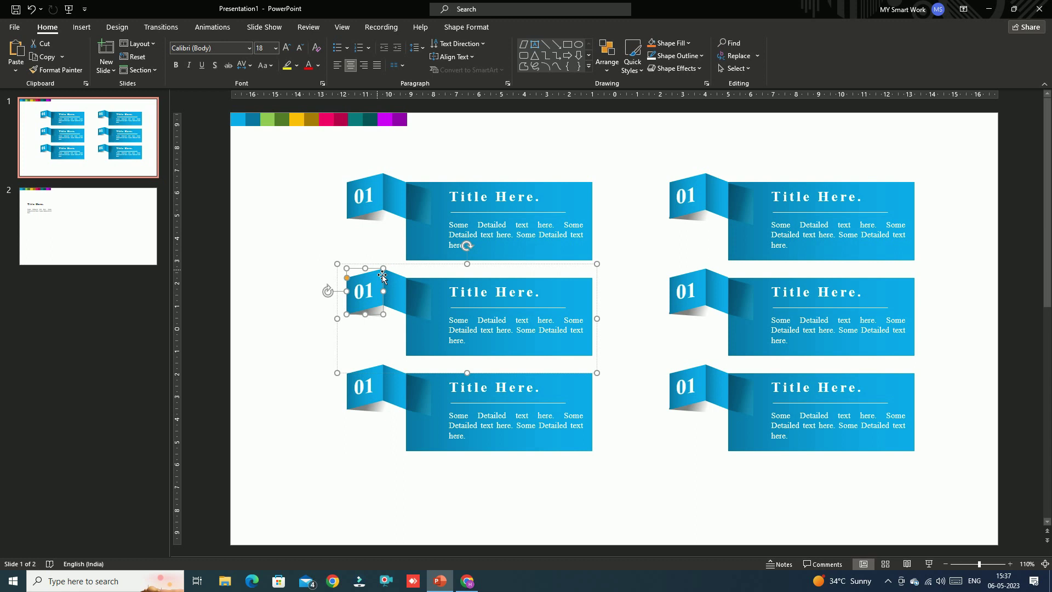
pyautogui.rightClick(382, 277)
pyautogui.click(421, 538)
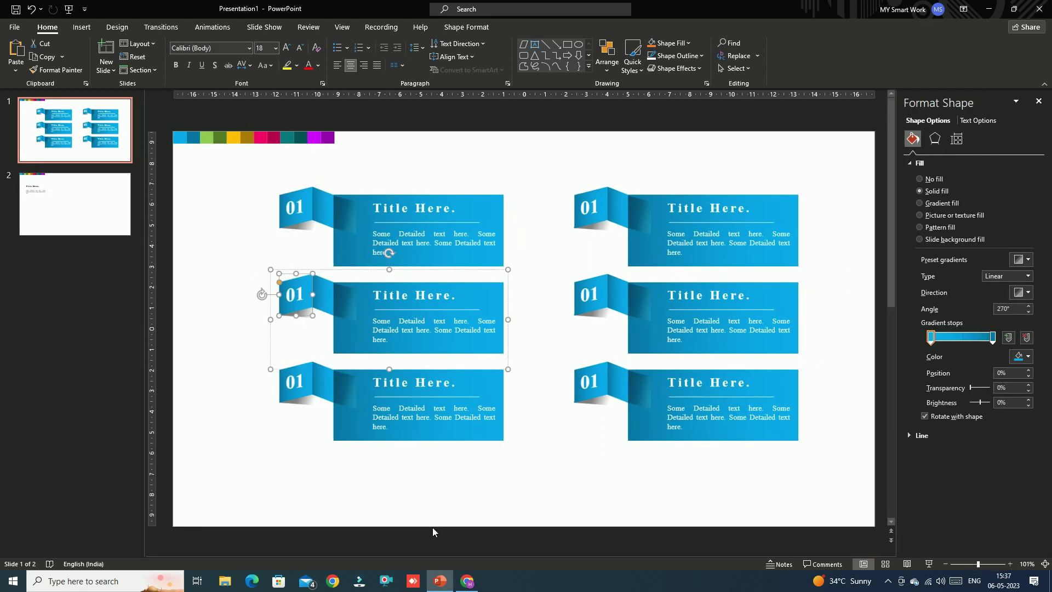
pyautogui.click(1022, 356)
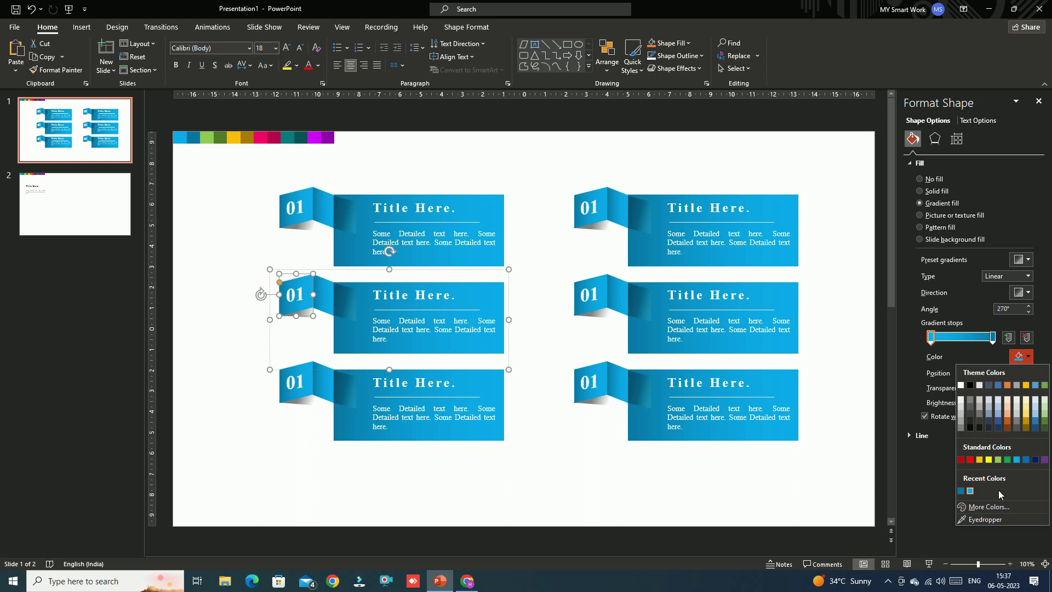
pyautogui.click(987, 519)
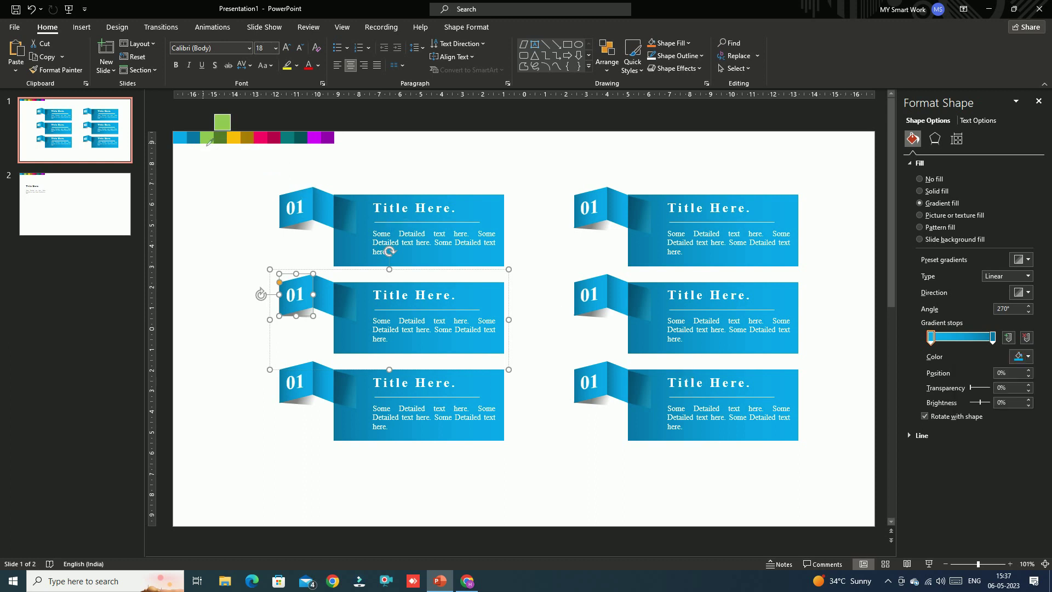
pyautogui.click(208, 144)
pyautogui.click(993, 337)
pyautogui.click(1022, 357)
pyautogui.click(986, 519)
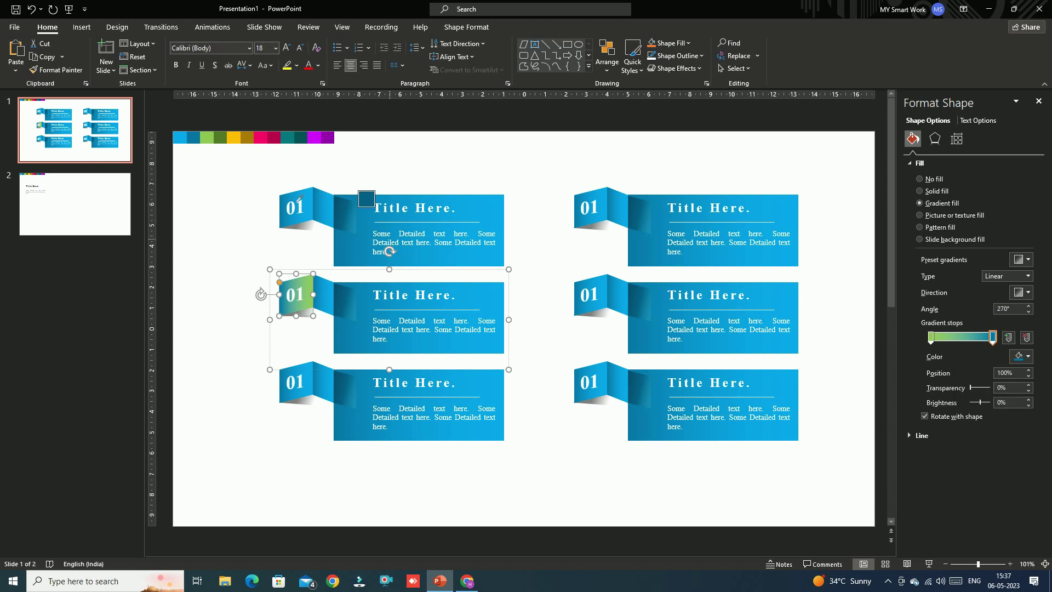
pyautogui.click(220, 141)
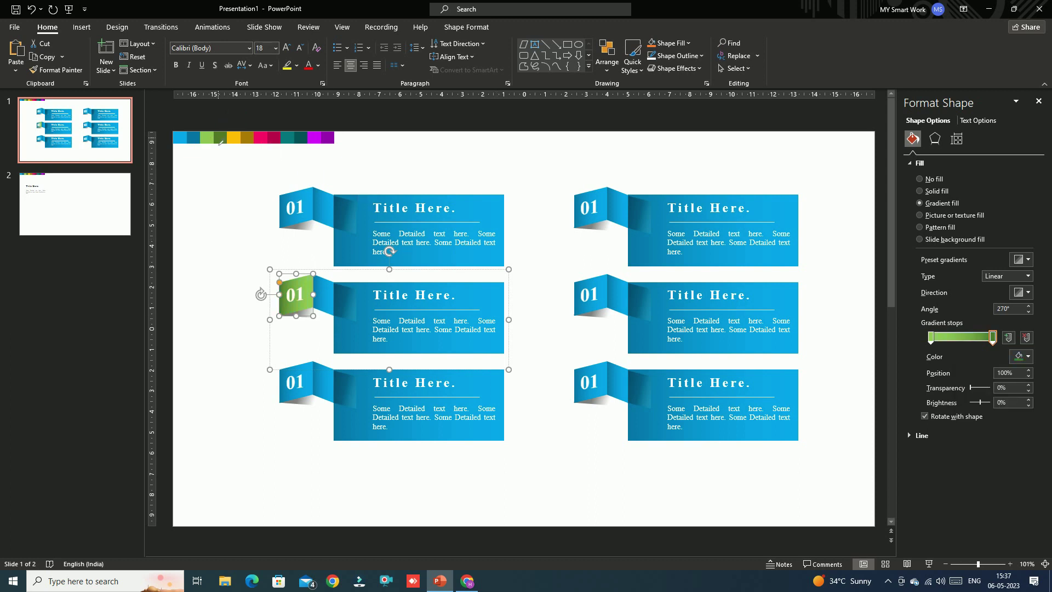
# - Change the fold piece's gradient to run from light green to dark green
pyautogui.click(329, 293)
pyautogui.click(1018, 355)
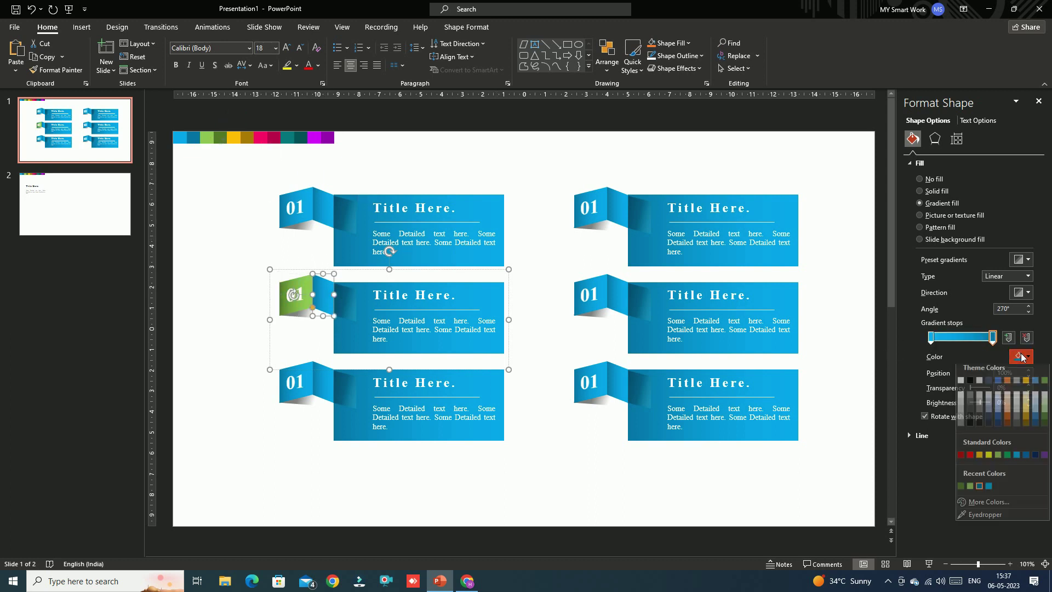
pyautogui.click(963, 488)
pyautogui.click(931, 337)
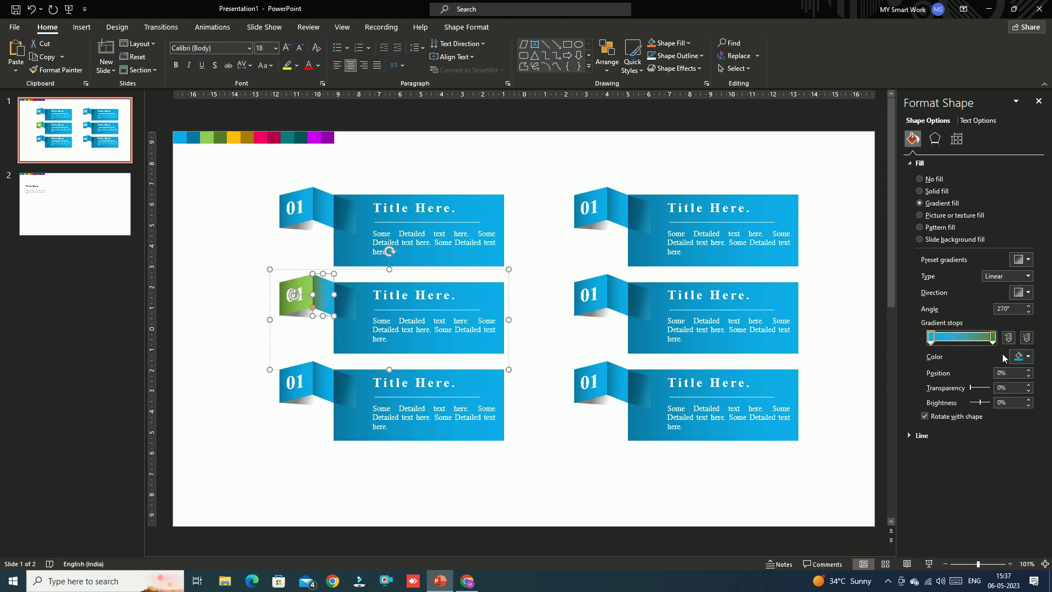
pyautogui.click(1019, 356)
pyautogui.click(971, 493)
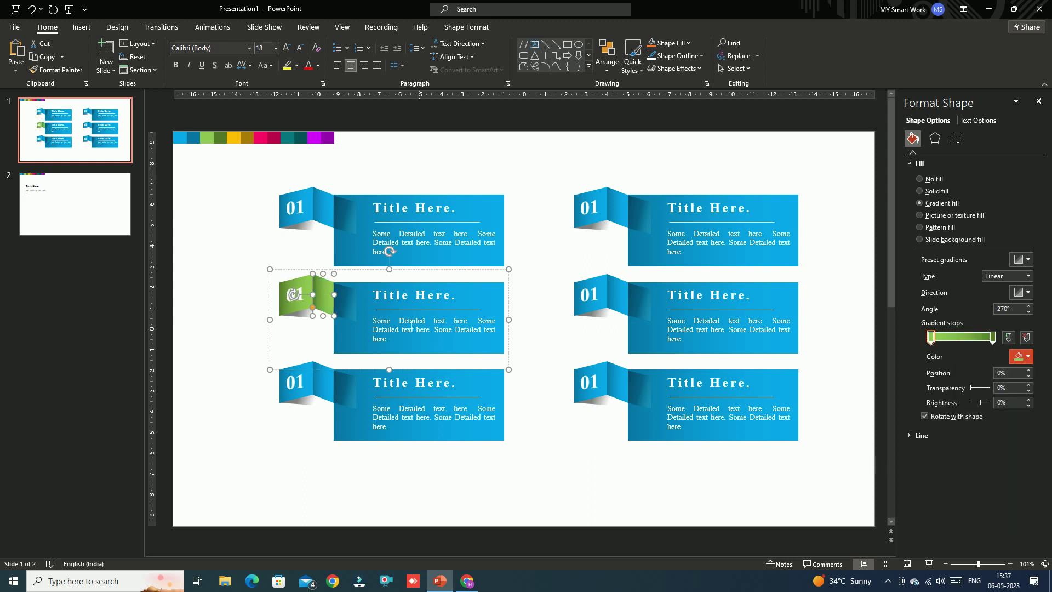
# - Set the title rectangle's gradient stops to light green and green
pyautogui.click(359, 325)
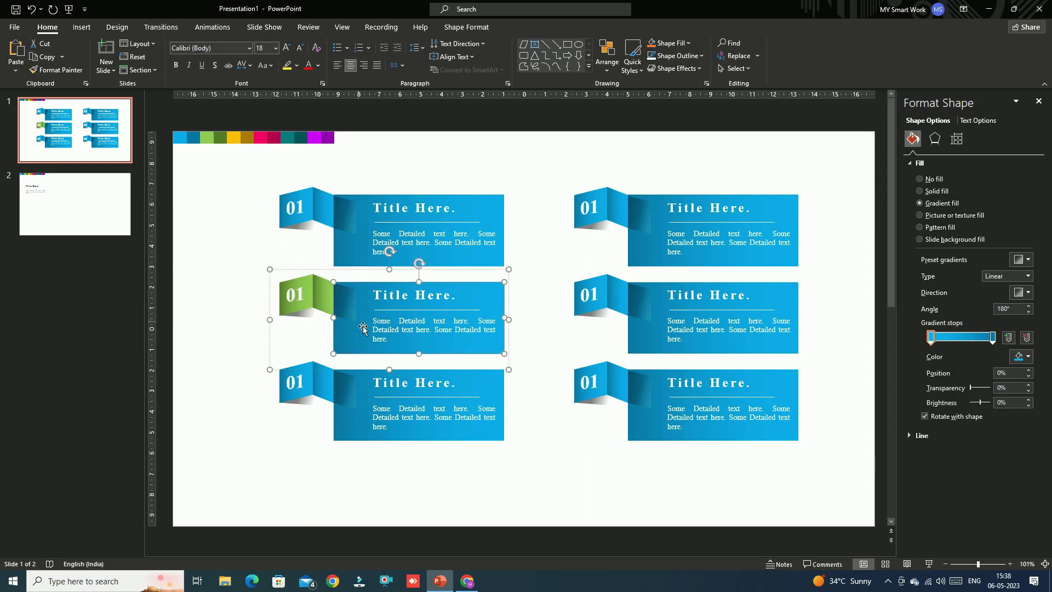
pyautogui.click(1019, 356)
pyautogui.click(964, 488)
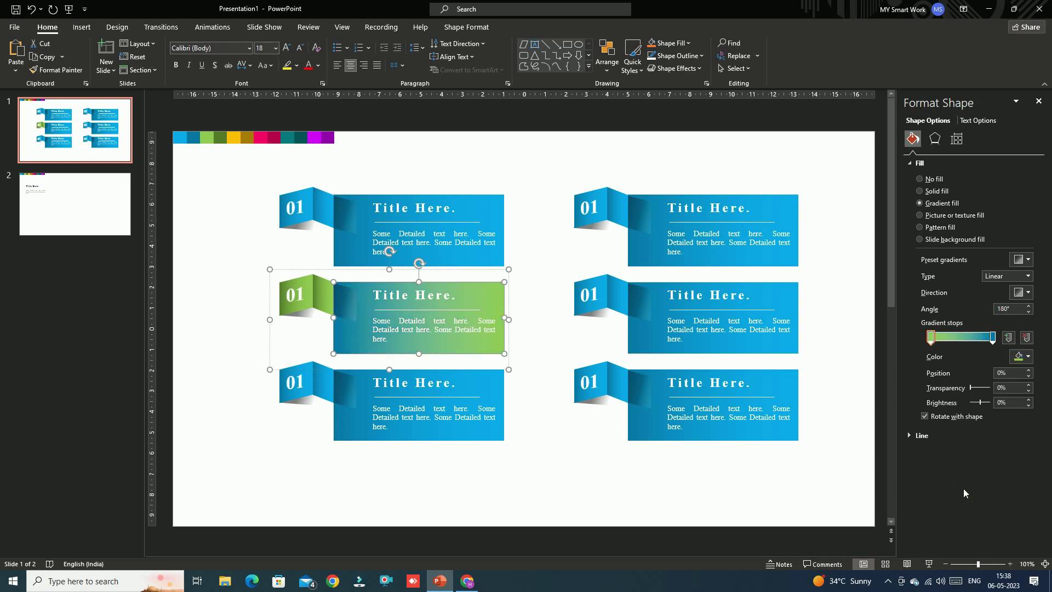
pyautogui.click(993, 337)
pyautogui.click(1020, 357)
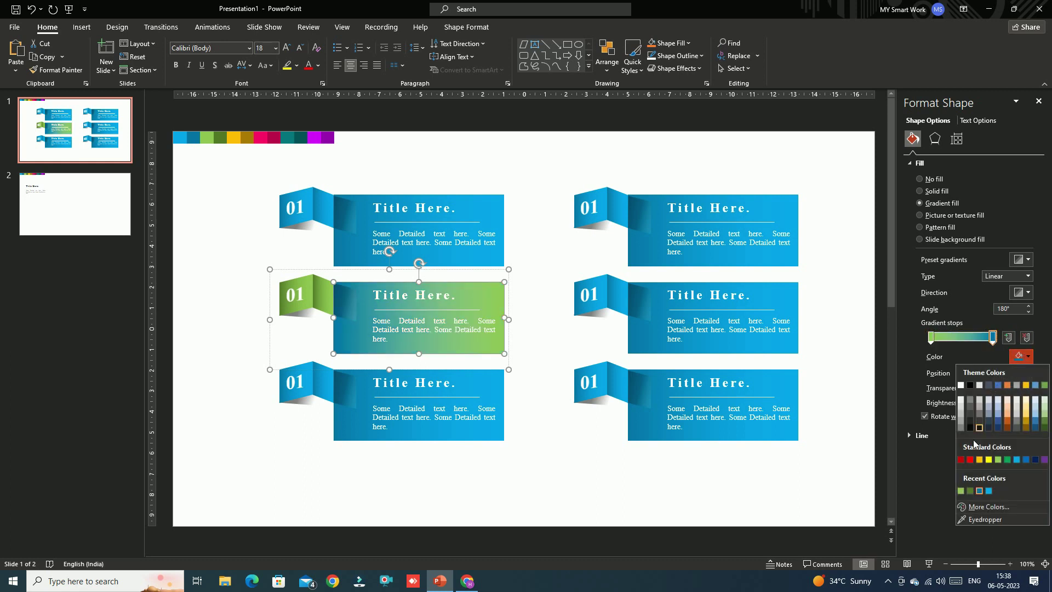
pyautogui.click(970, 491)
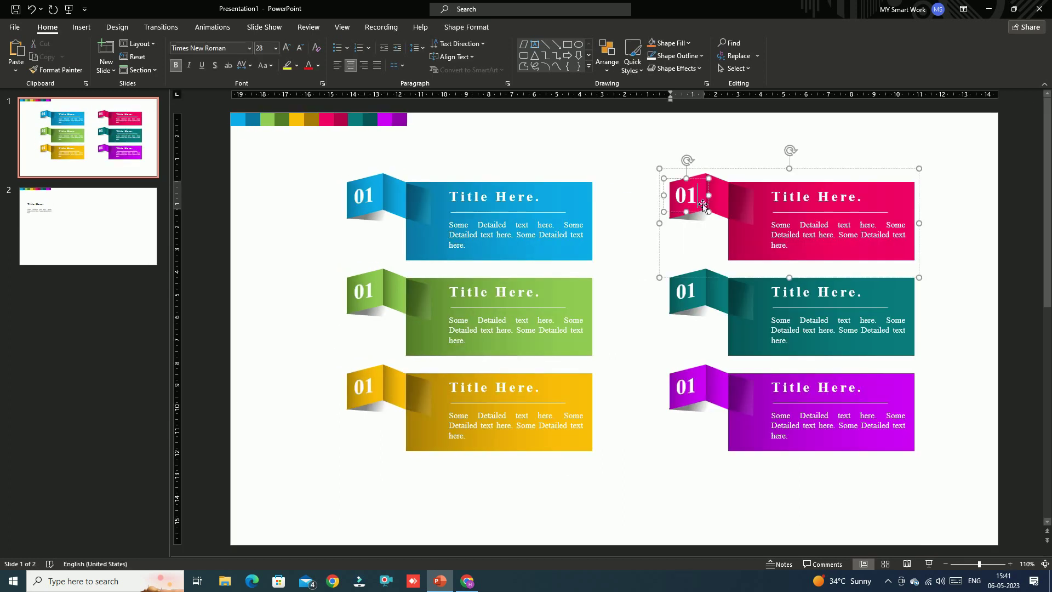
# - Change the numbers on the second, green and teal banners to 02, 03 and 04
pyautogui.press('BackSpace')
pyautogui.write('2')
pyautogui.click(378, 295)
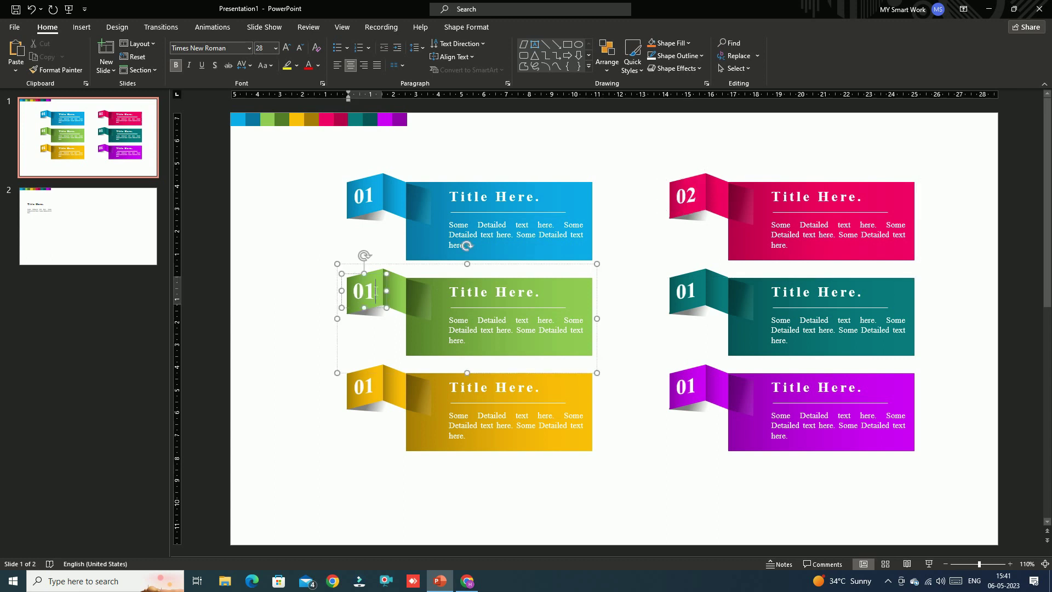
pyautogui.press('BackSpace')
pyautogui.write('3')
pyautogui.click(699, 290)
pyautogui.press('BackSpace')
pyautogui.write('4')
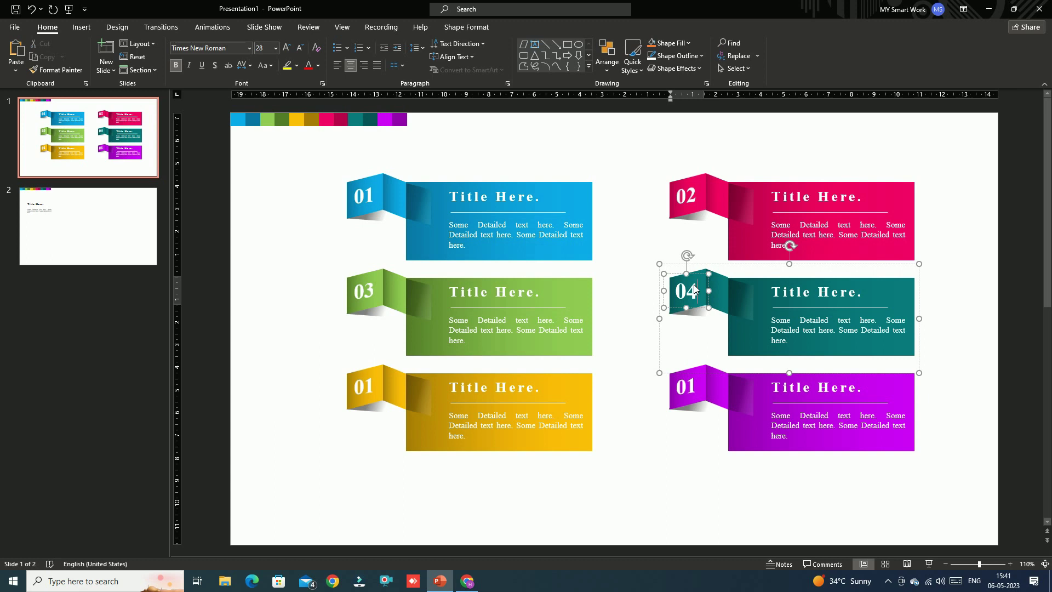
# - Change the yellow and magenta banner numbers to 05 and 06
pyautogui.click(381, 394)
pyautogui.press('BackSpace')
pyautogui.write('5')
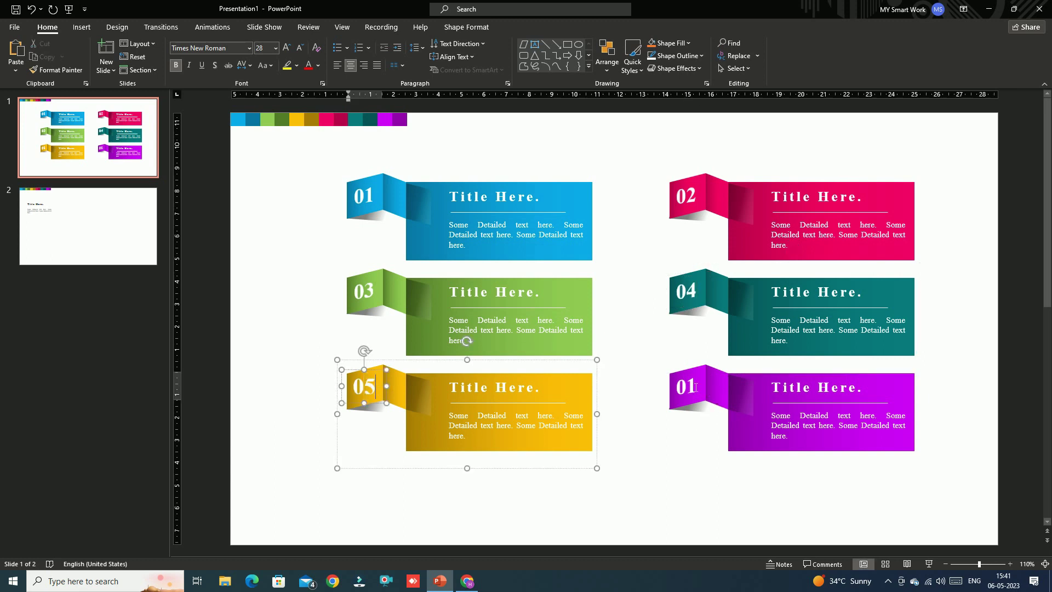
pyautogui.click(698, 388)
pyautogui.press('BackSpace')
pyautogui.write('6')
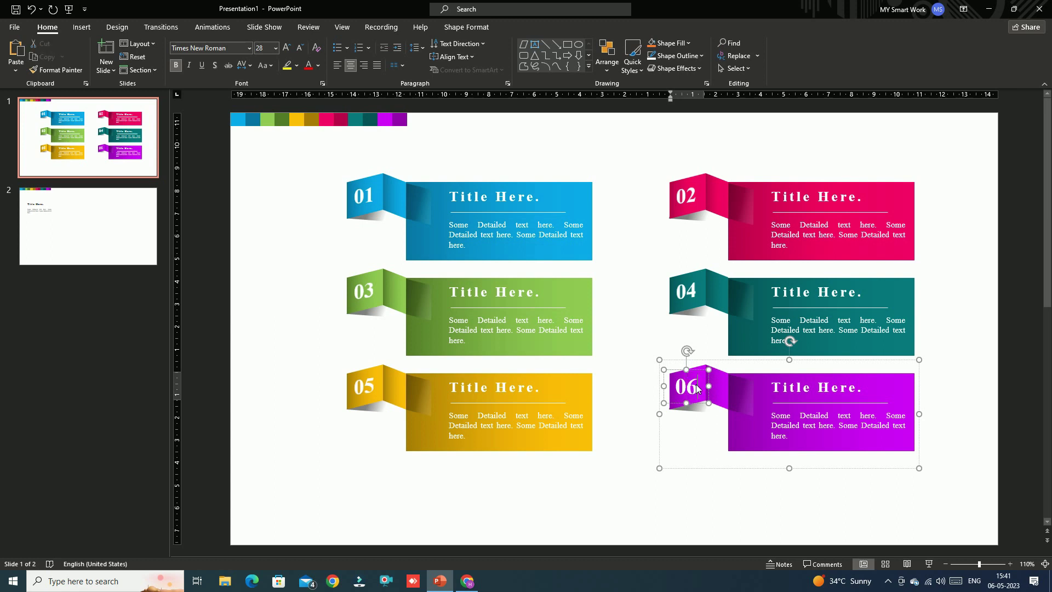
pyautogui.click(305, 346)
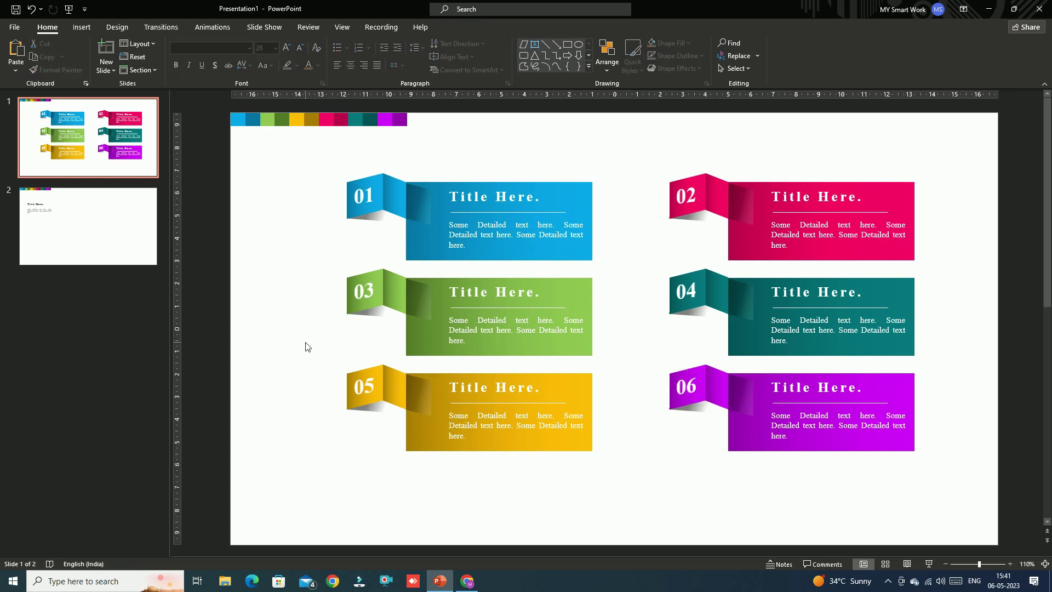
pyautogui.click(362, 187)
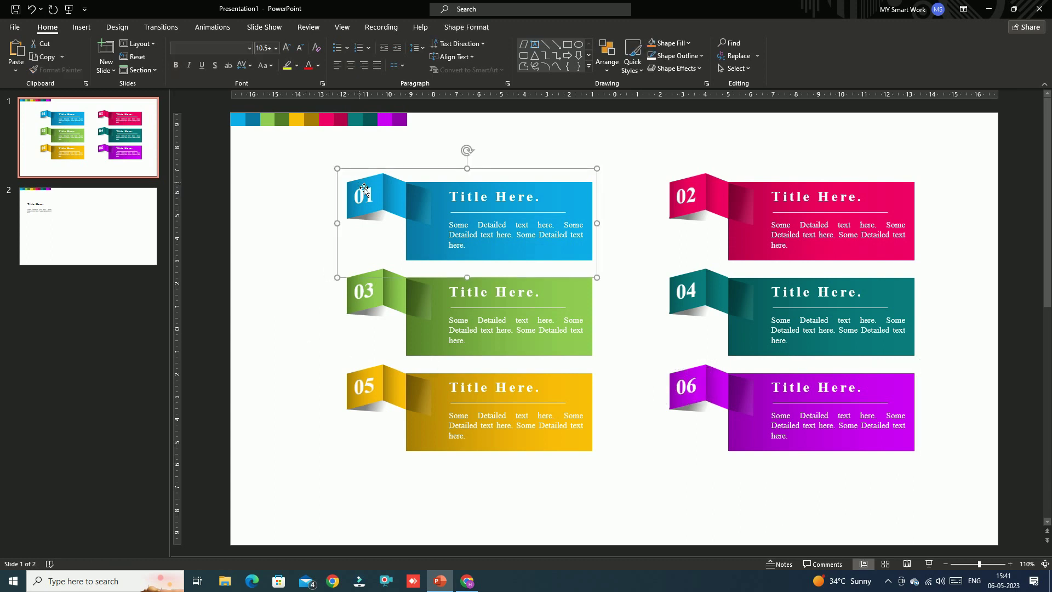
# - Give banner 01 a Fade entrance starting With Previous, with the Animation Pane showing
pyautogui.click(213, 27)
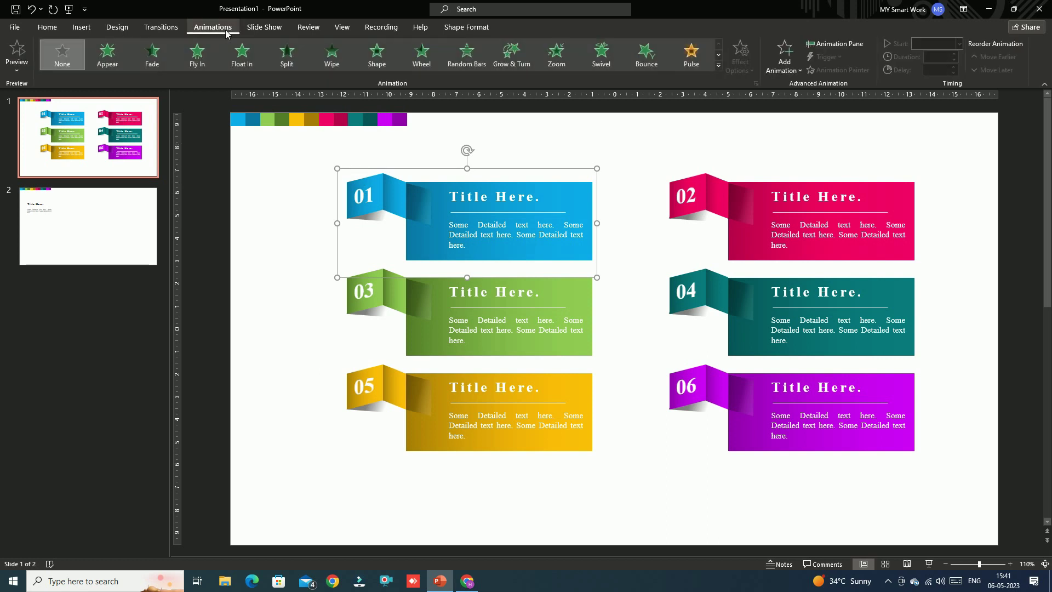
pyautogui.click(833, 43)
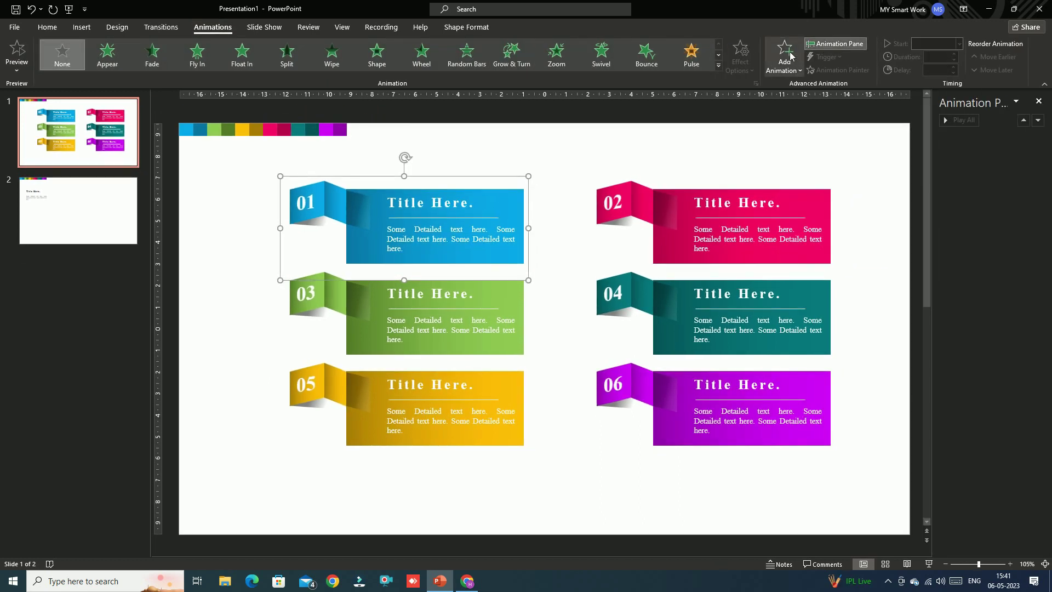
pyautogui.click(784, 55)
pyautogui.click(831, 106)
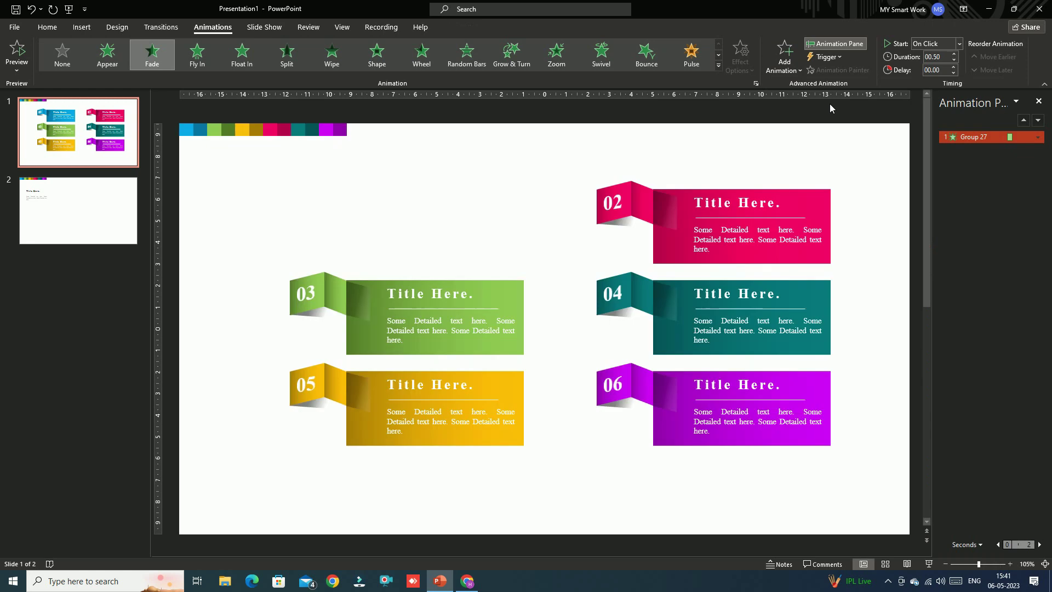
pyautogui.click(959, 43)
pyautogui.click(935, 71)
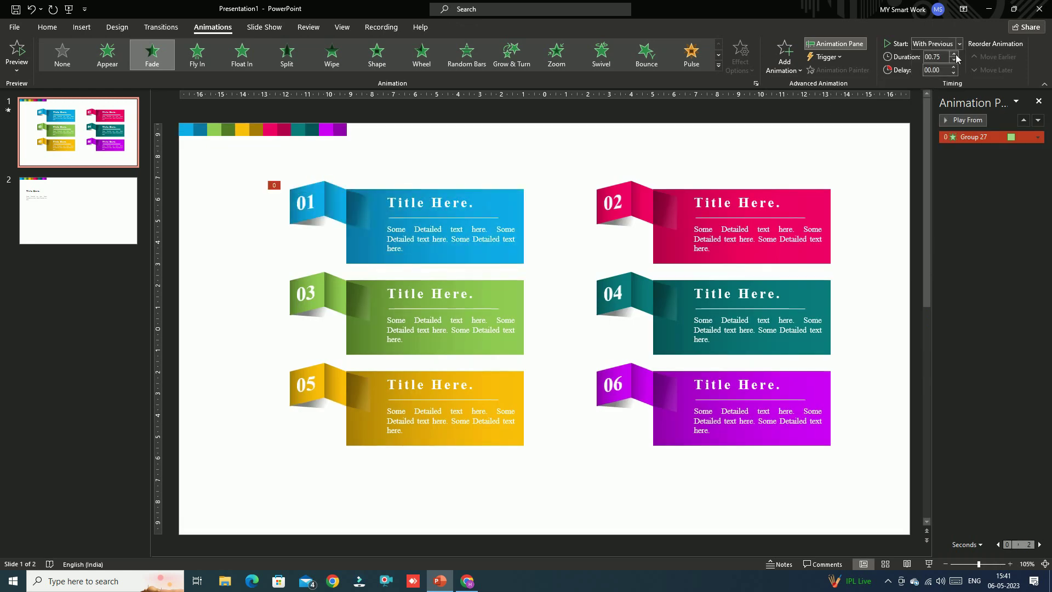
# - Give banners 02 and 03 Fade entrances starting After Previous
pyautogui.click(663, 196)
pyautogui.click(784, 55)
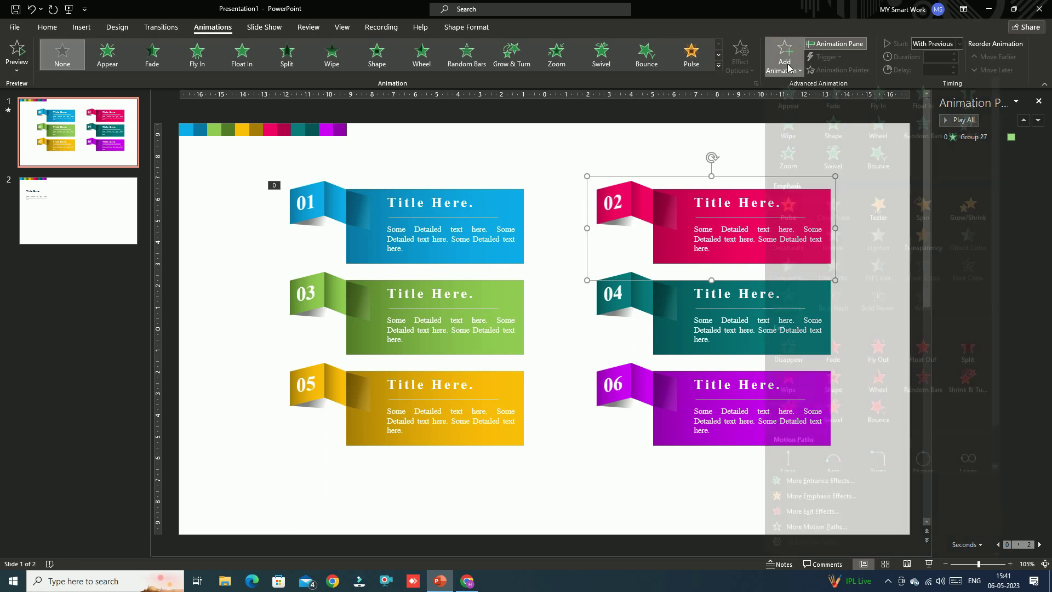
pyautogui.click(830, 106)
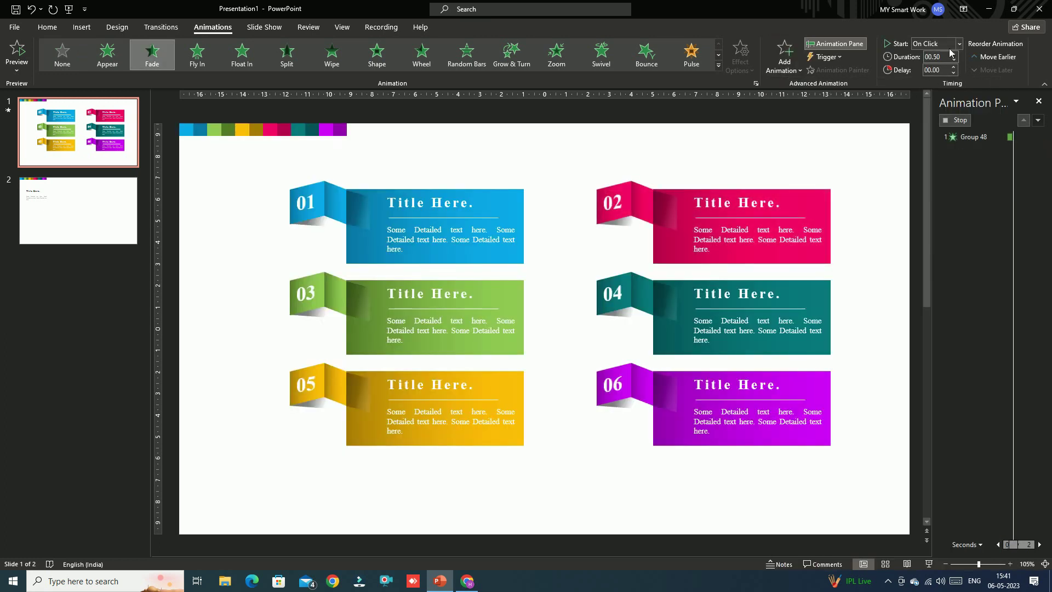
pyautogui.click(959, 43)
pyautogui.click(948, 82)
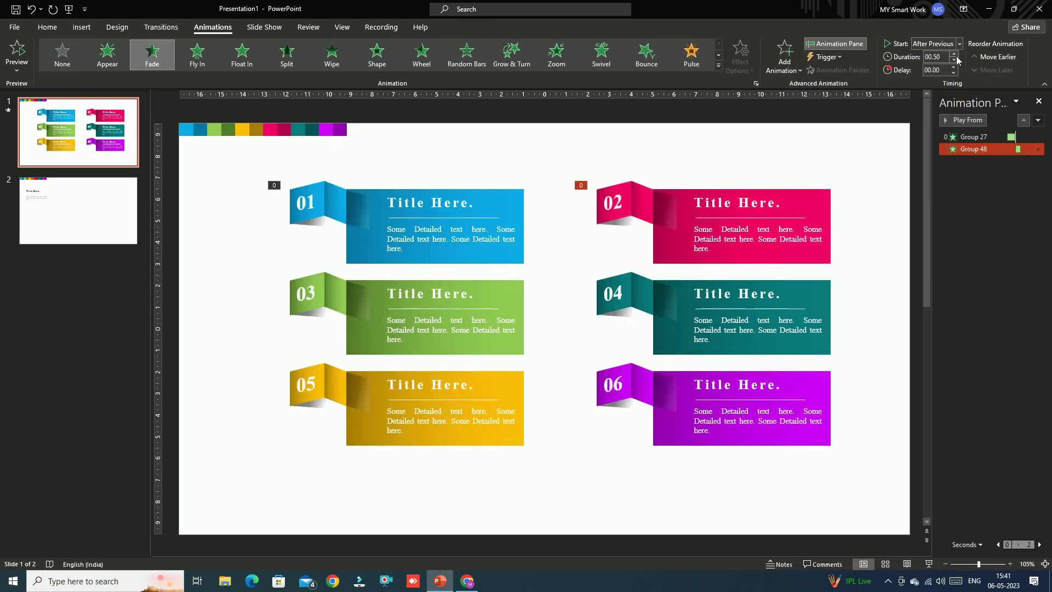
pyautogui.click(347, 297)
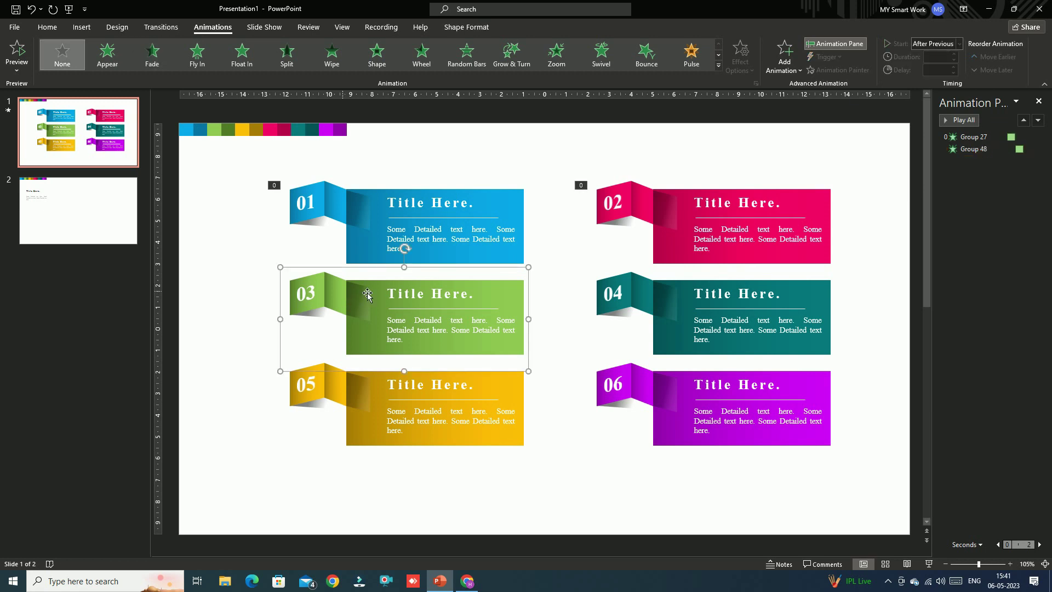
pyautogui.click(785, 57)
pyautogui.click(831, 108)
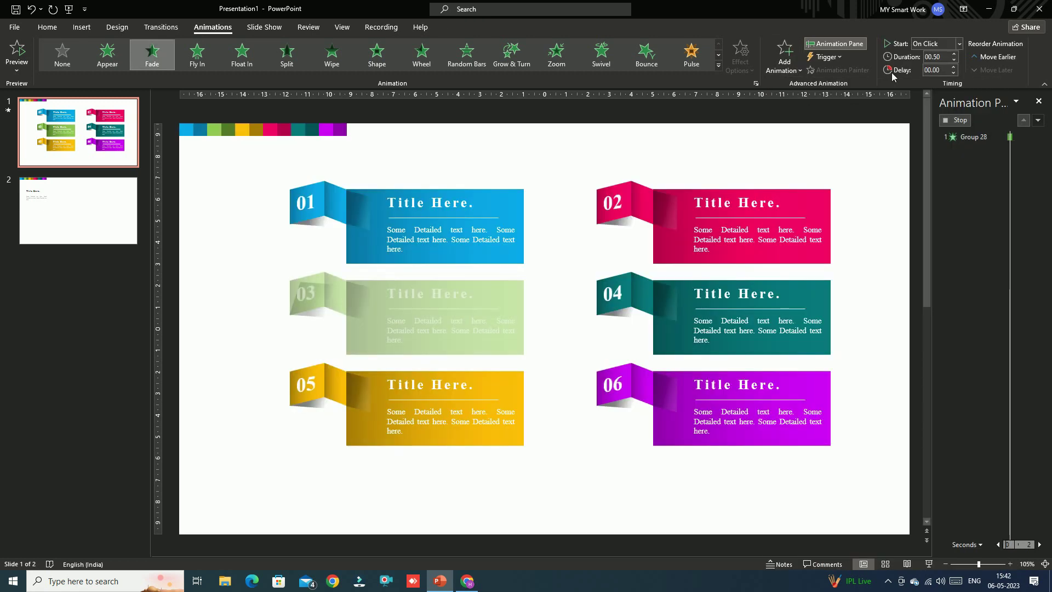
pyautogui.click(959, 44)
pyautogui.click(943, 84)
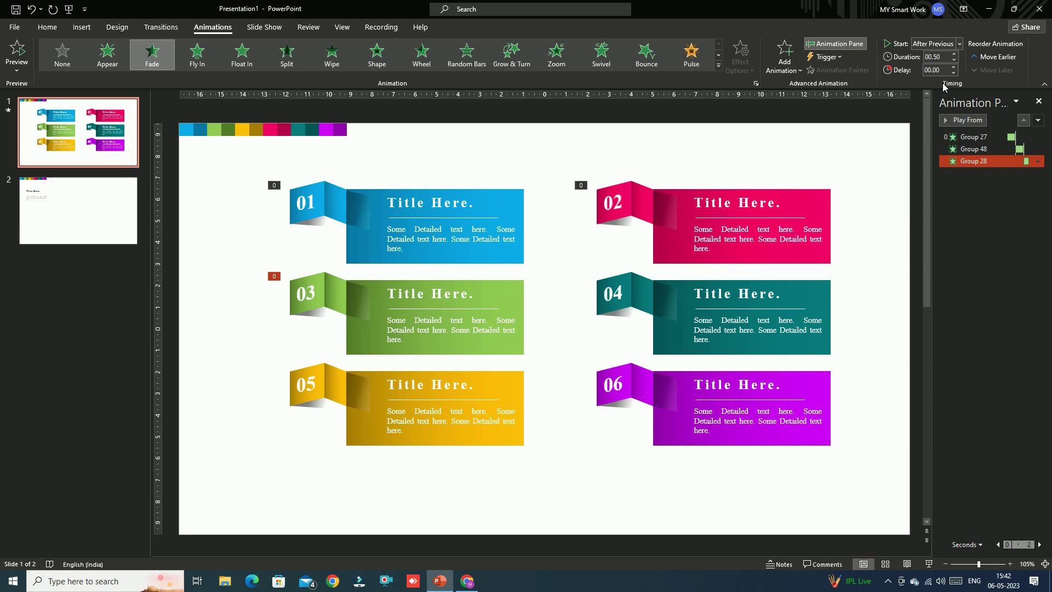
pyautogui.click(655, 299)
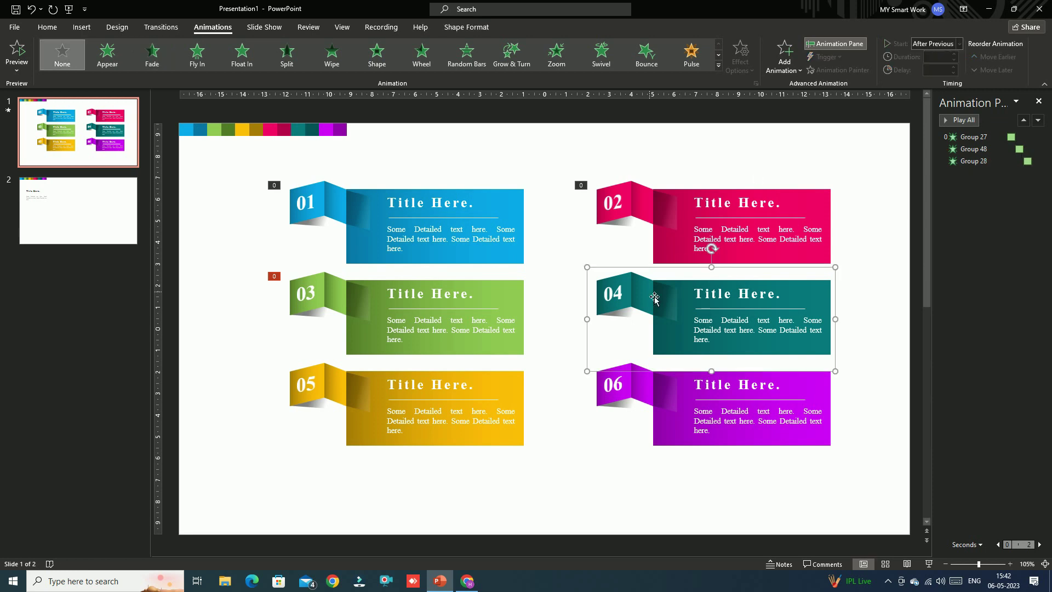
# - Give banners 04 and 05 Fade entrances starting After Previous
pyautogui.click(805, 74)
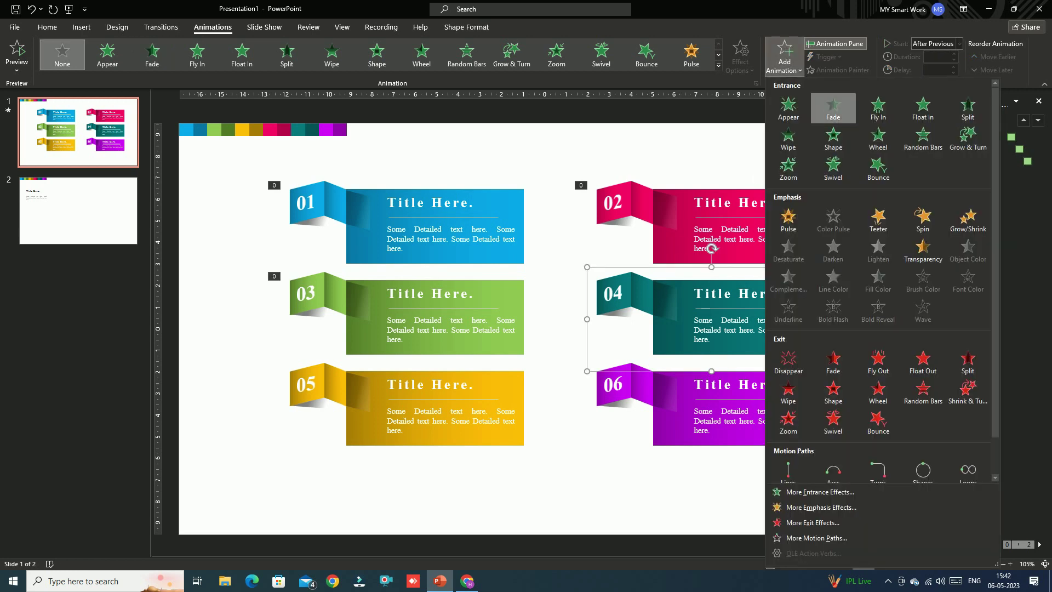
pyautogui.click(833, 107)
pyautogui.click(960, 44)
pyautogui.click(947, 83)
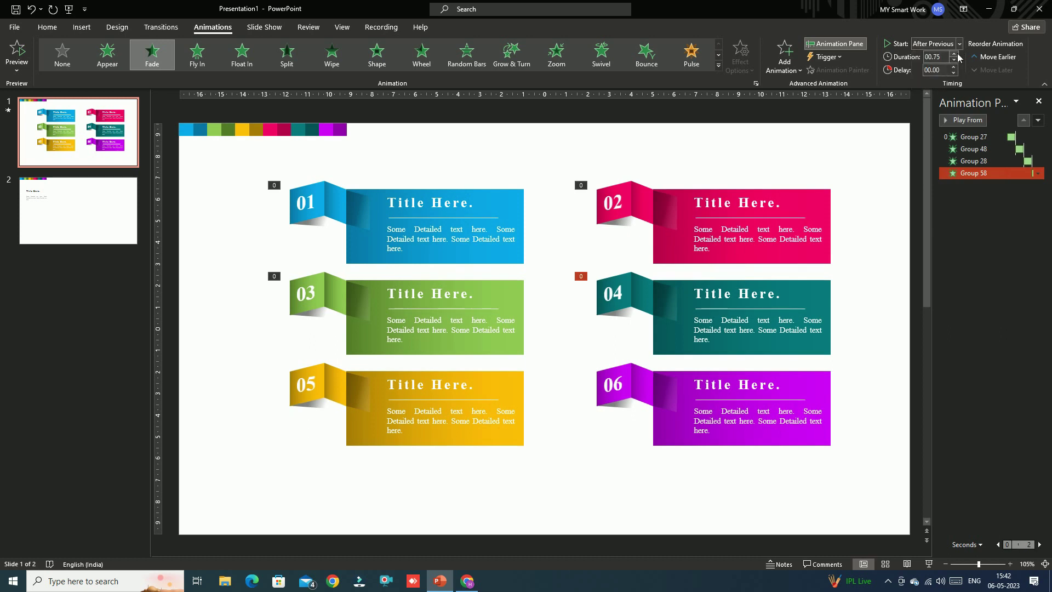
pyautogui.click(367, 379)
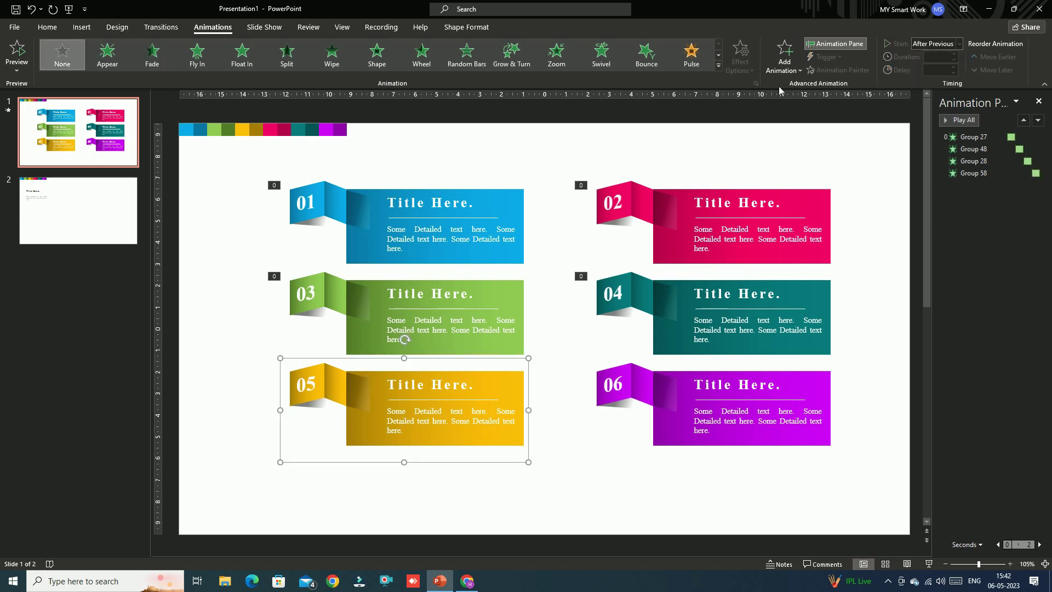
pyautogui.click(785, 57)
pyautogui.click(833, 103)
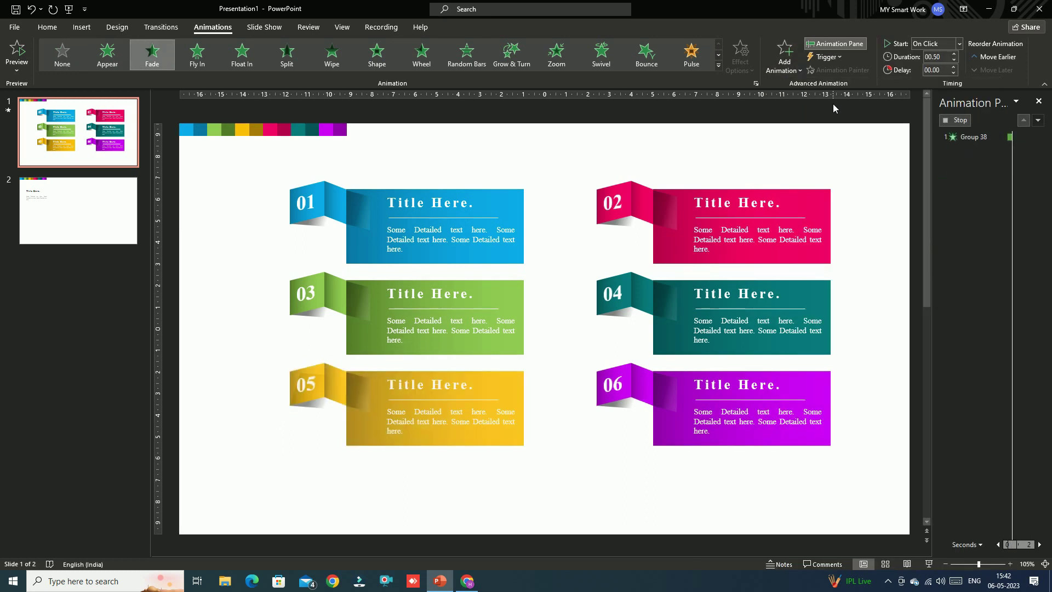
pyautogui.click(959, 43)
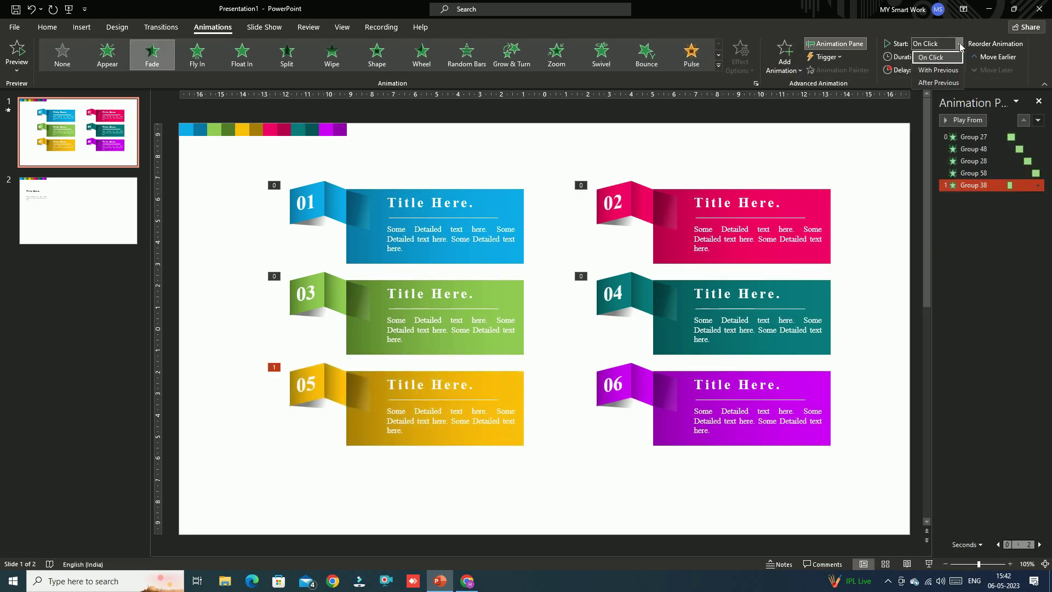
pyautogui.click(952, 83)
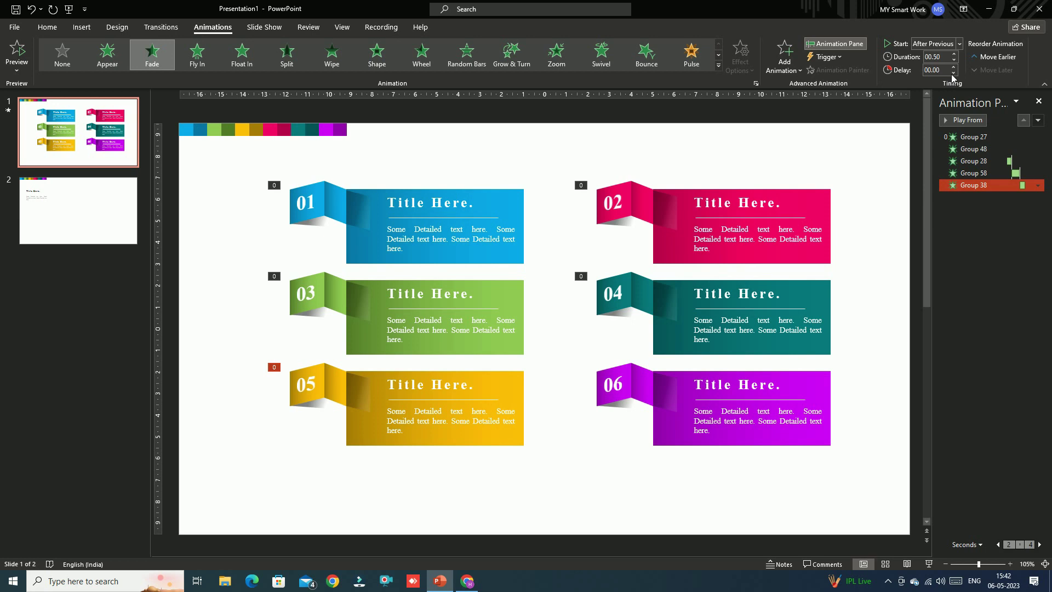
# - Give banner 06 a Fade entrance starting After Previous
pyautogui.click(650, 376)
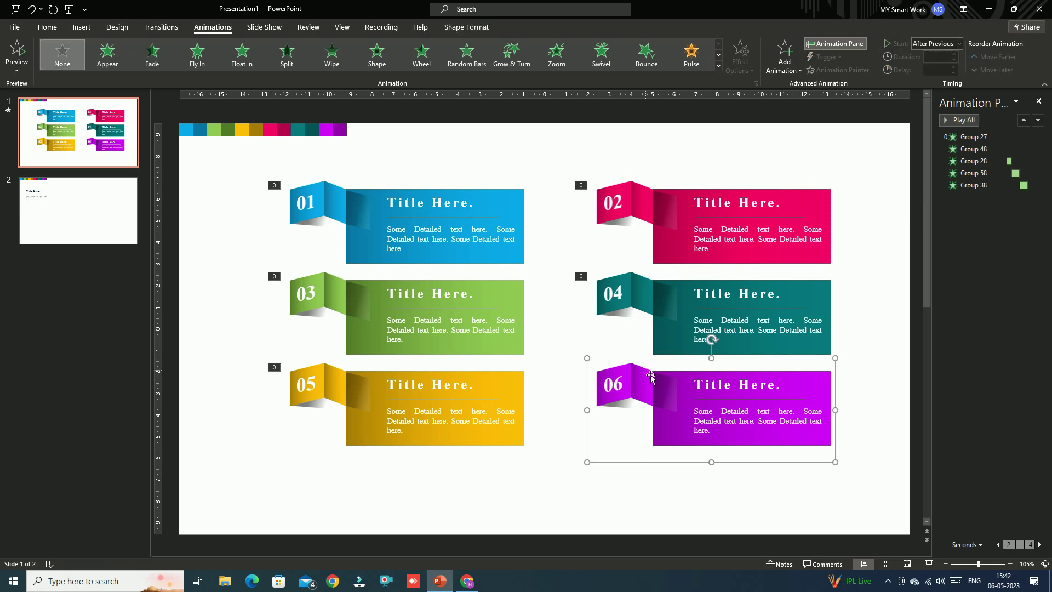
pyautogui.click(789, 71)
pyautogui.click(833, 105)
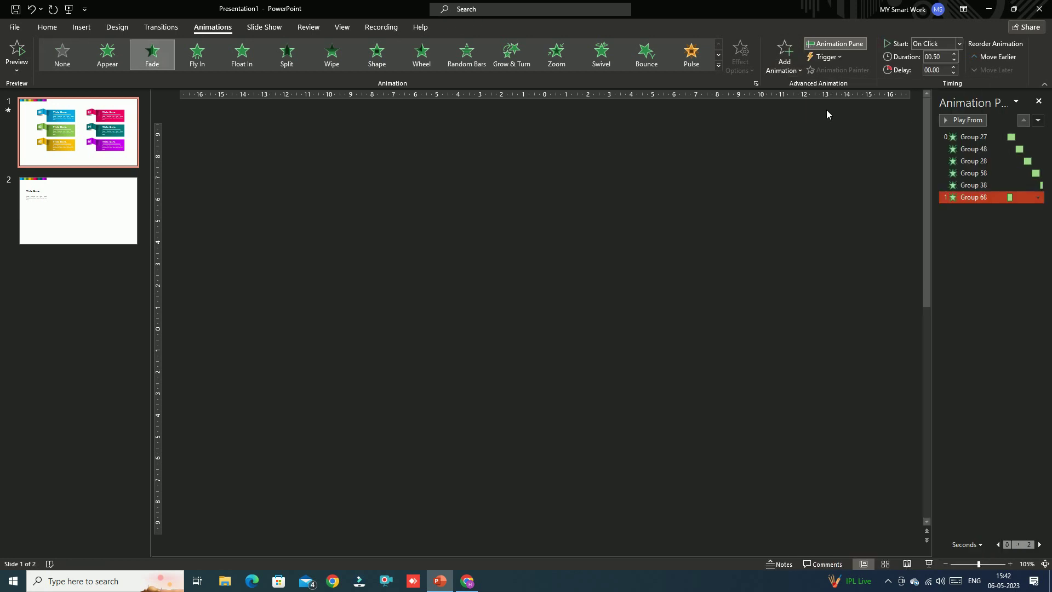
pyautogui.click(960, 44)
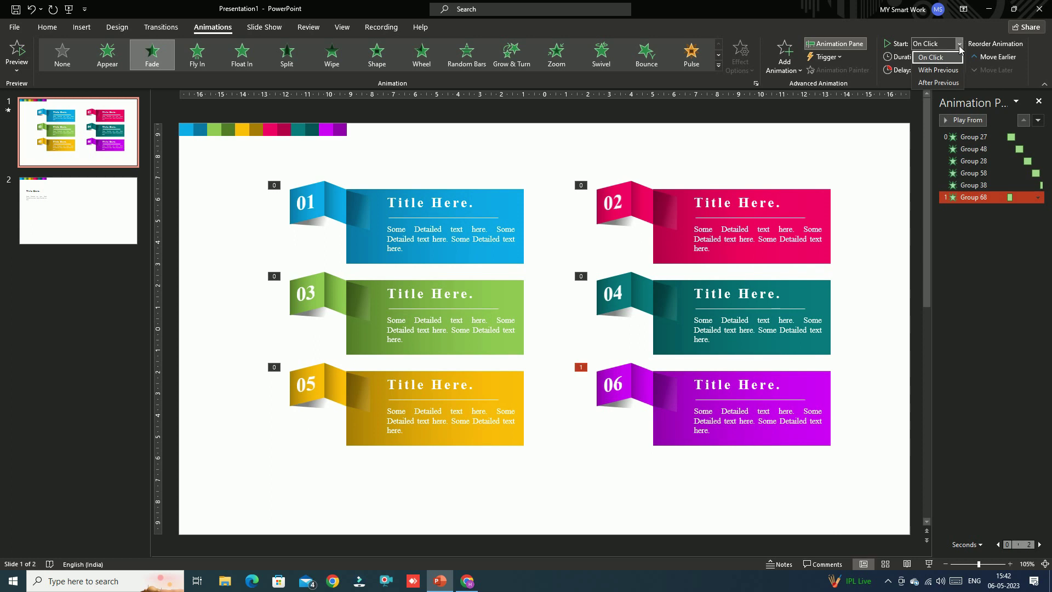
pyautogui.click(939, 83)
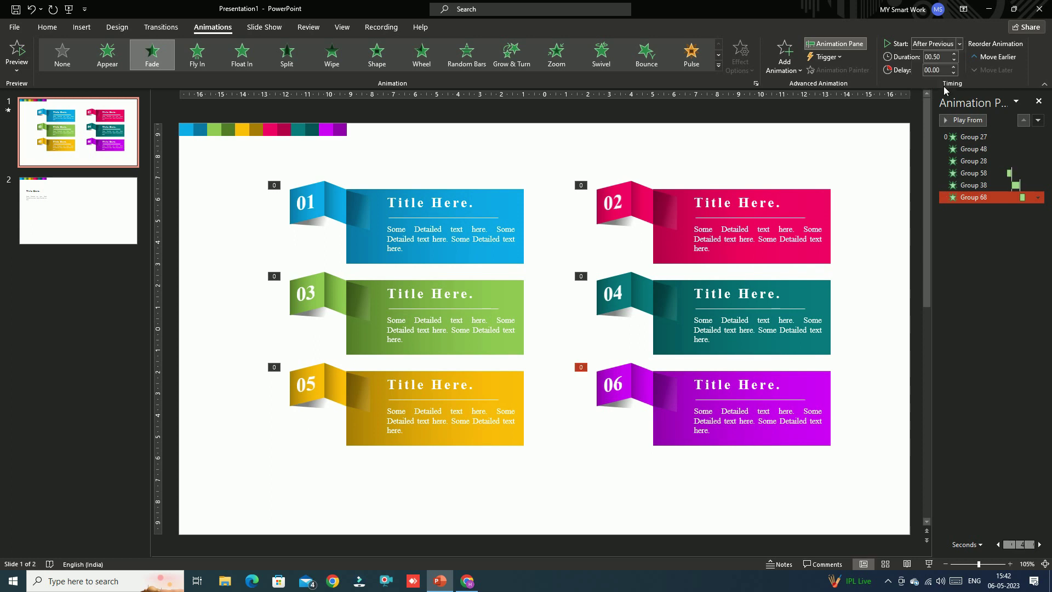
# - Close the Animation Pane and play the slide show to preview the fades
pyautogui.click(882, 176)
pyautogui.click(1038, 100)
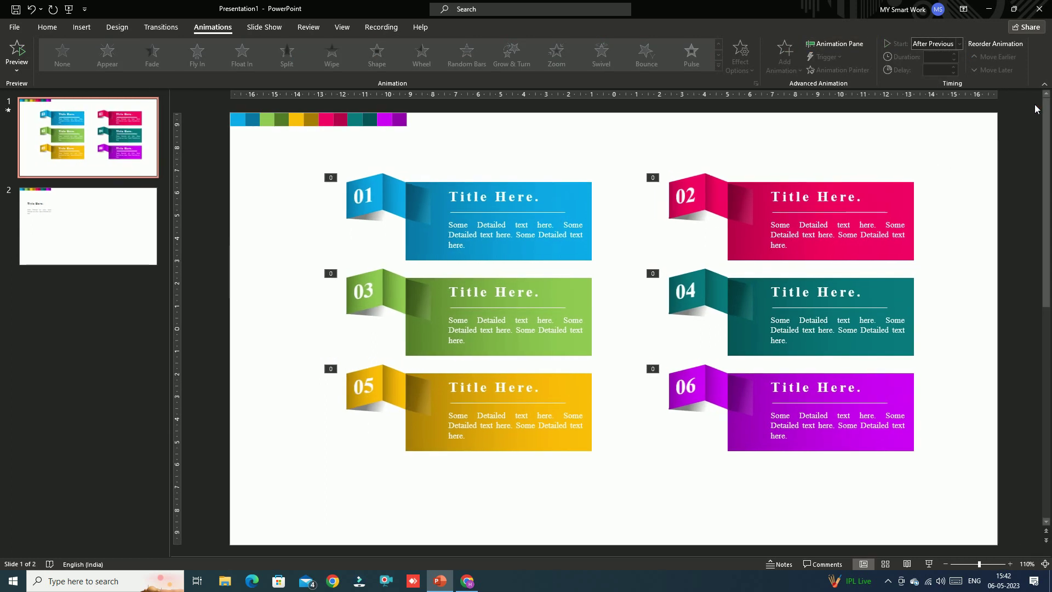
pyautogui.click(930, 564)
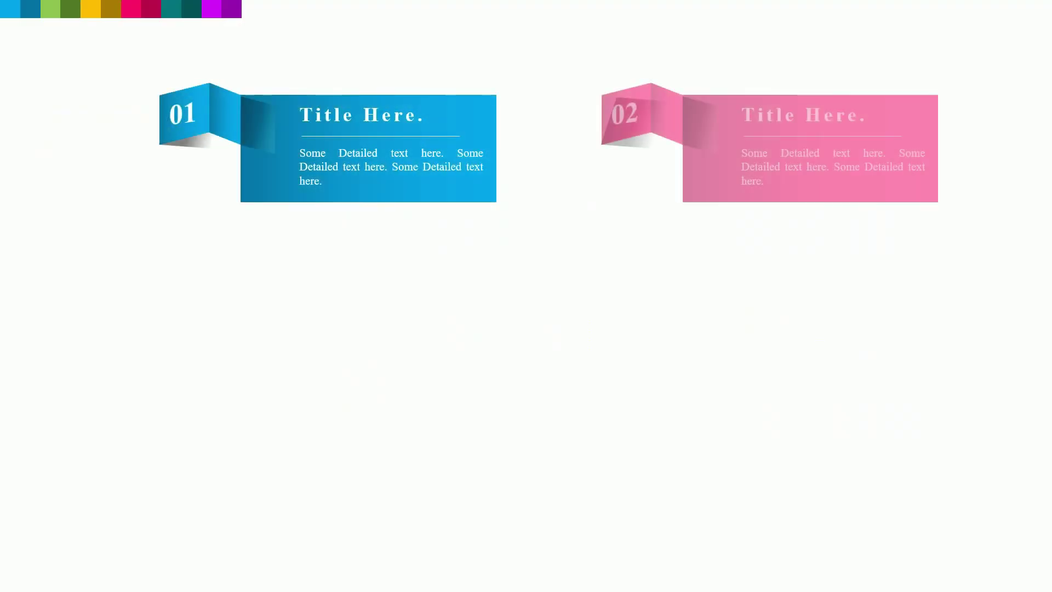